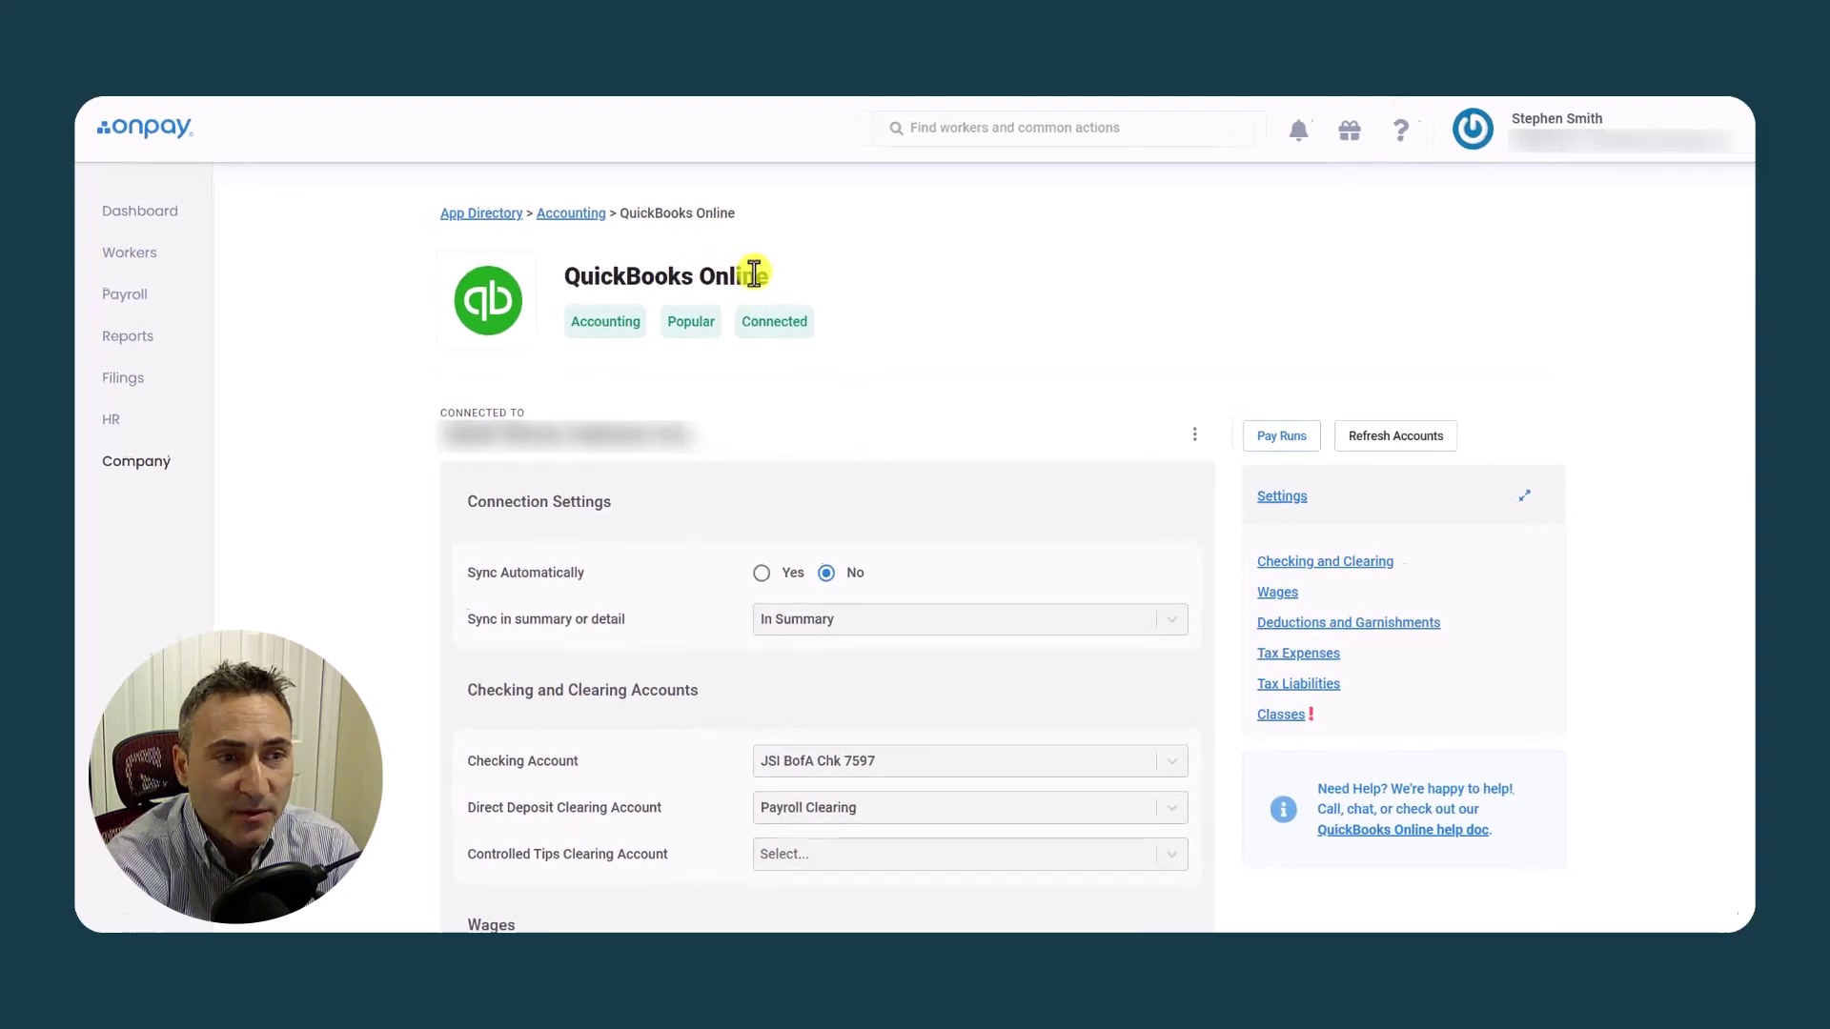
# - Open the QuickBooks Online app page from the App Directory's Accounting category
pyautogui.moveTo(143, 465)
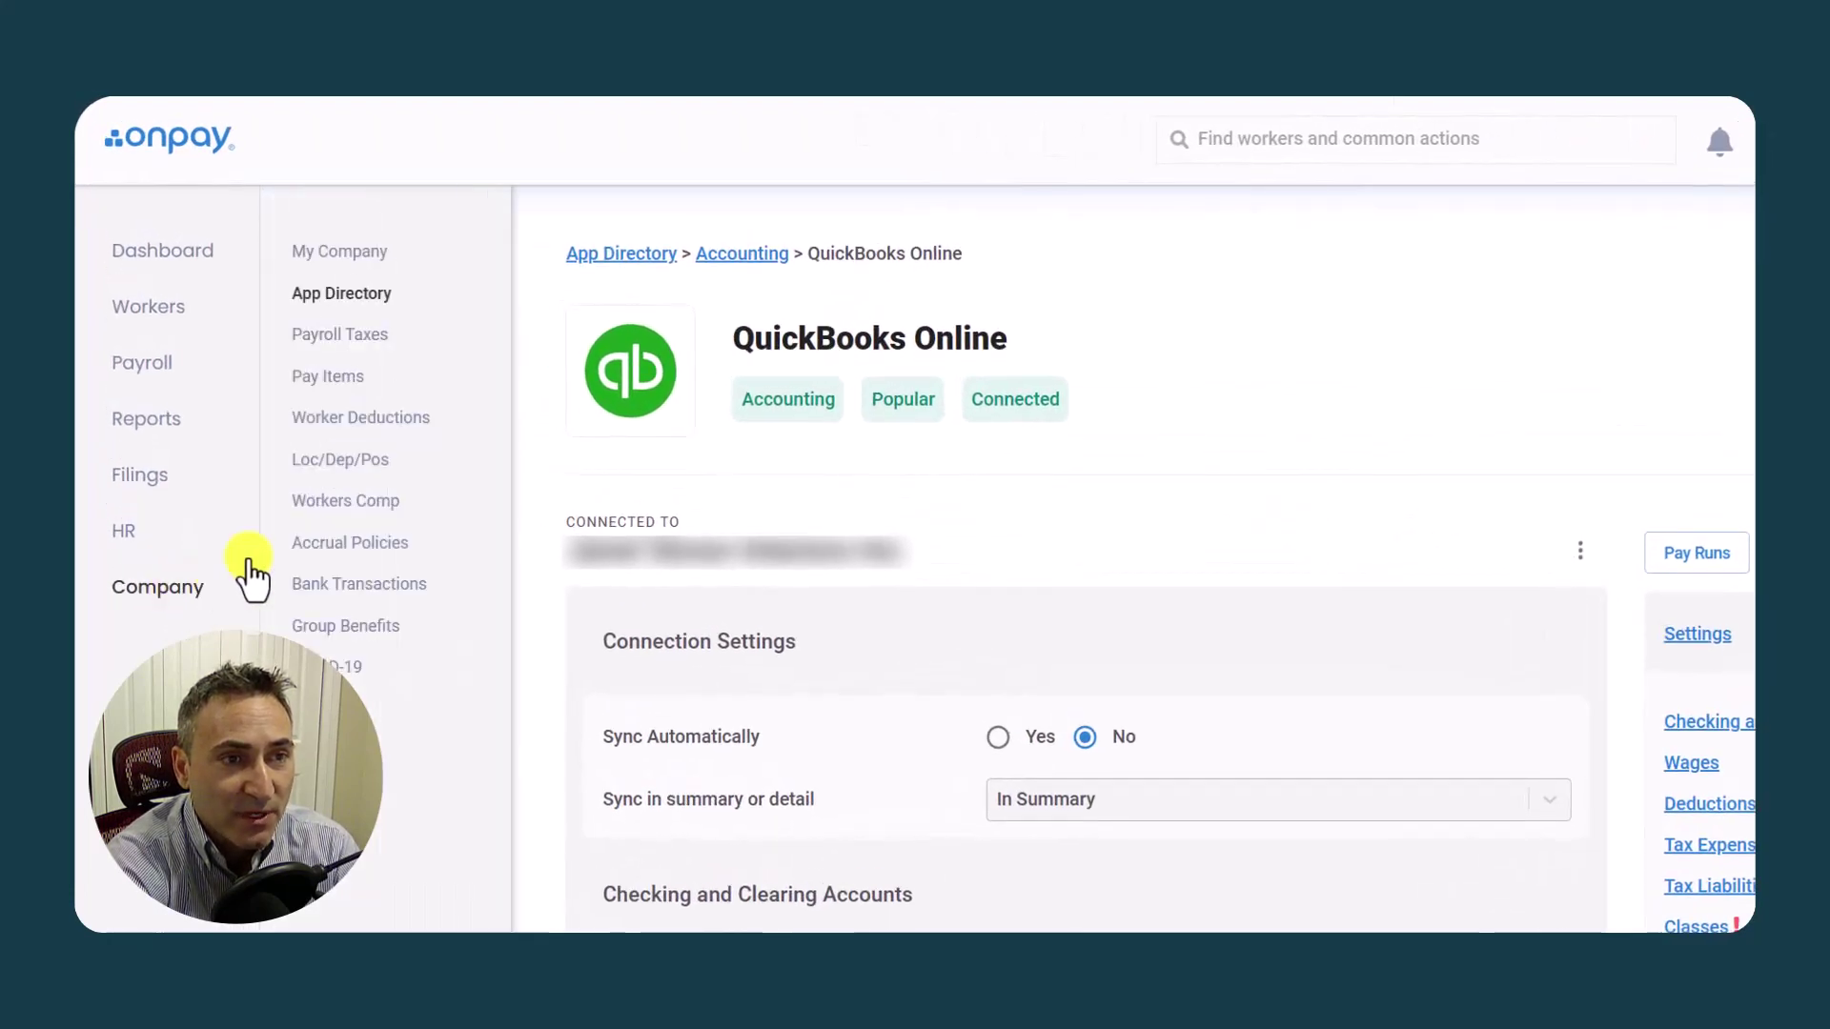
pyautogui.click(348, 294)
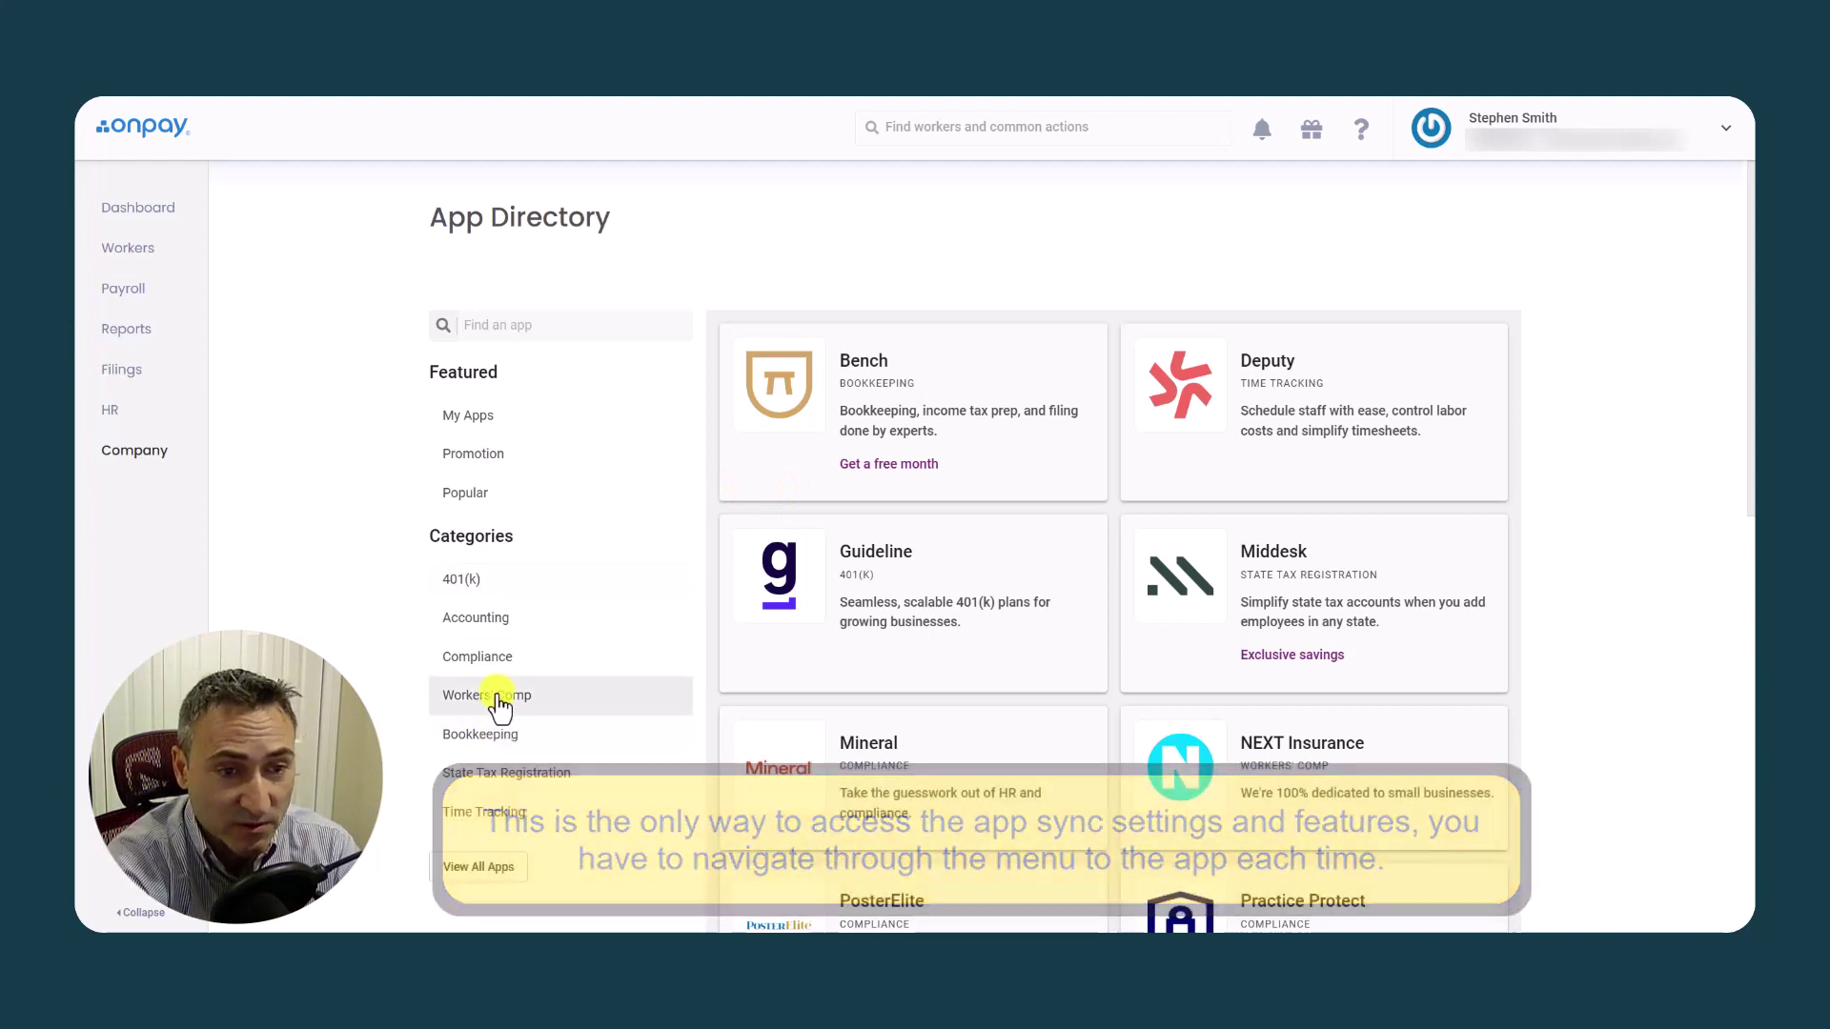
pyautogui.click(479, 620)
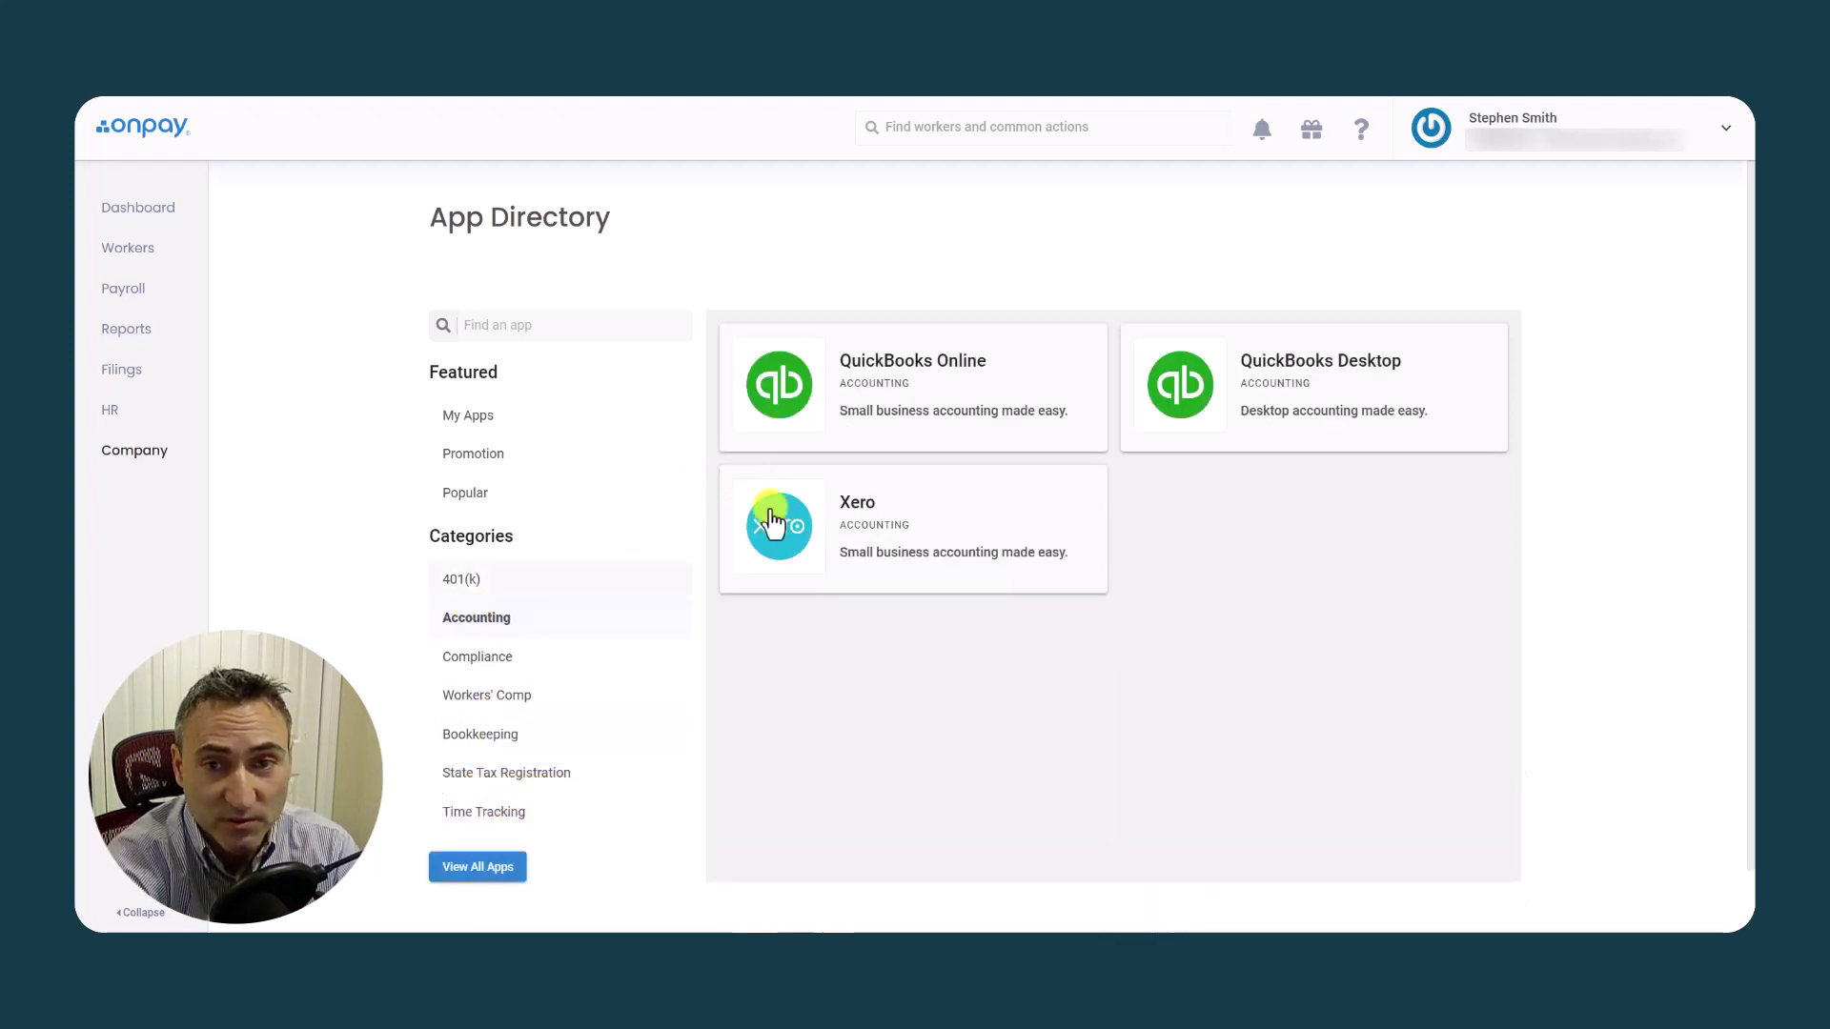
pyautogui.click(951, 372)
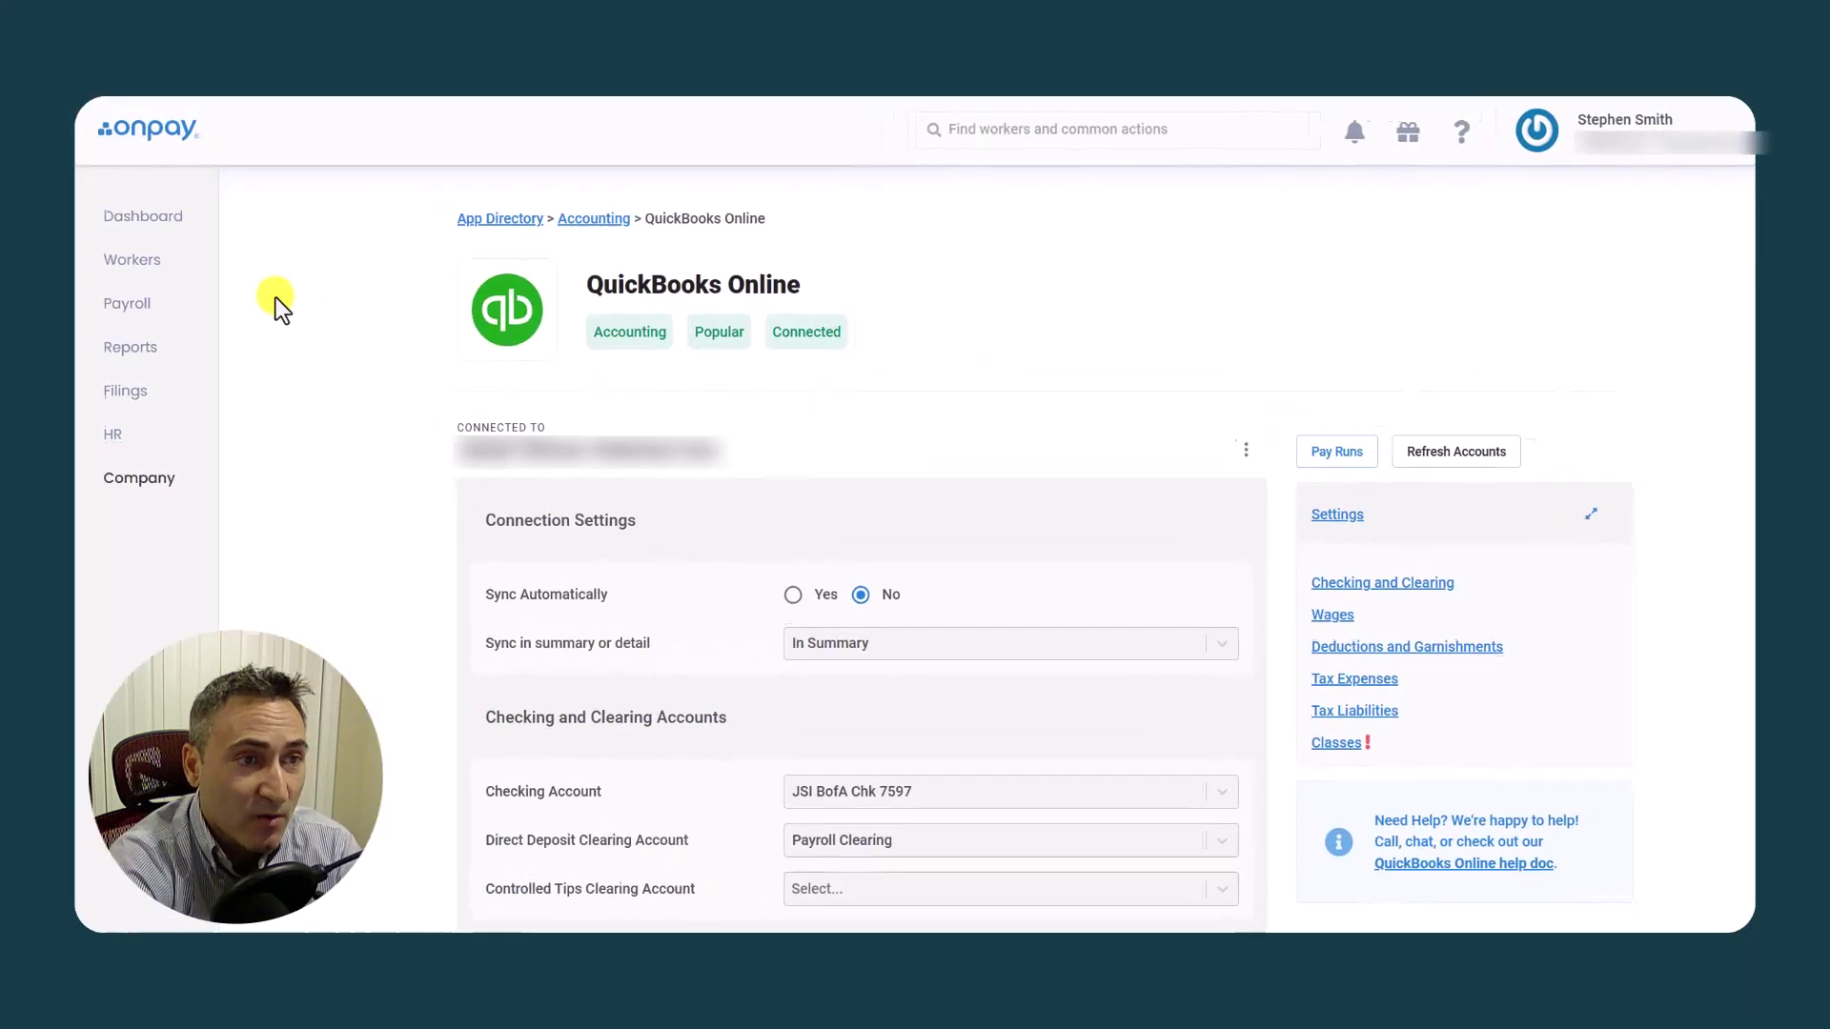
pyautogui.moveTo(134, 232)
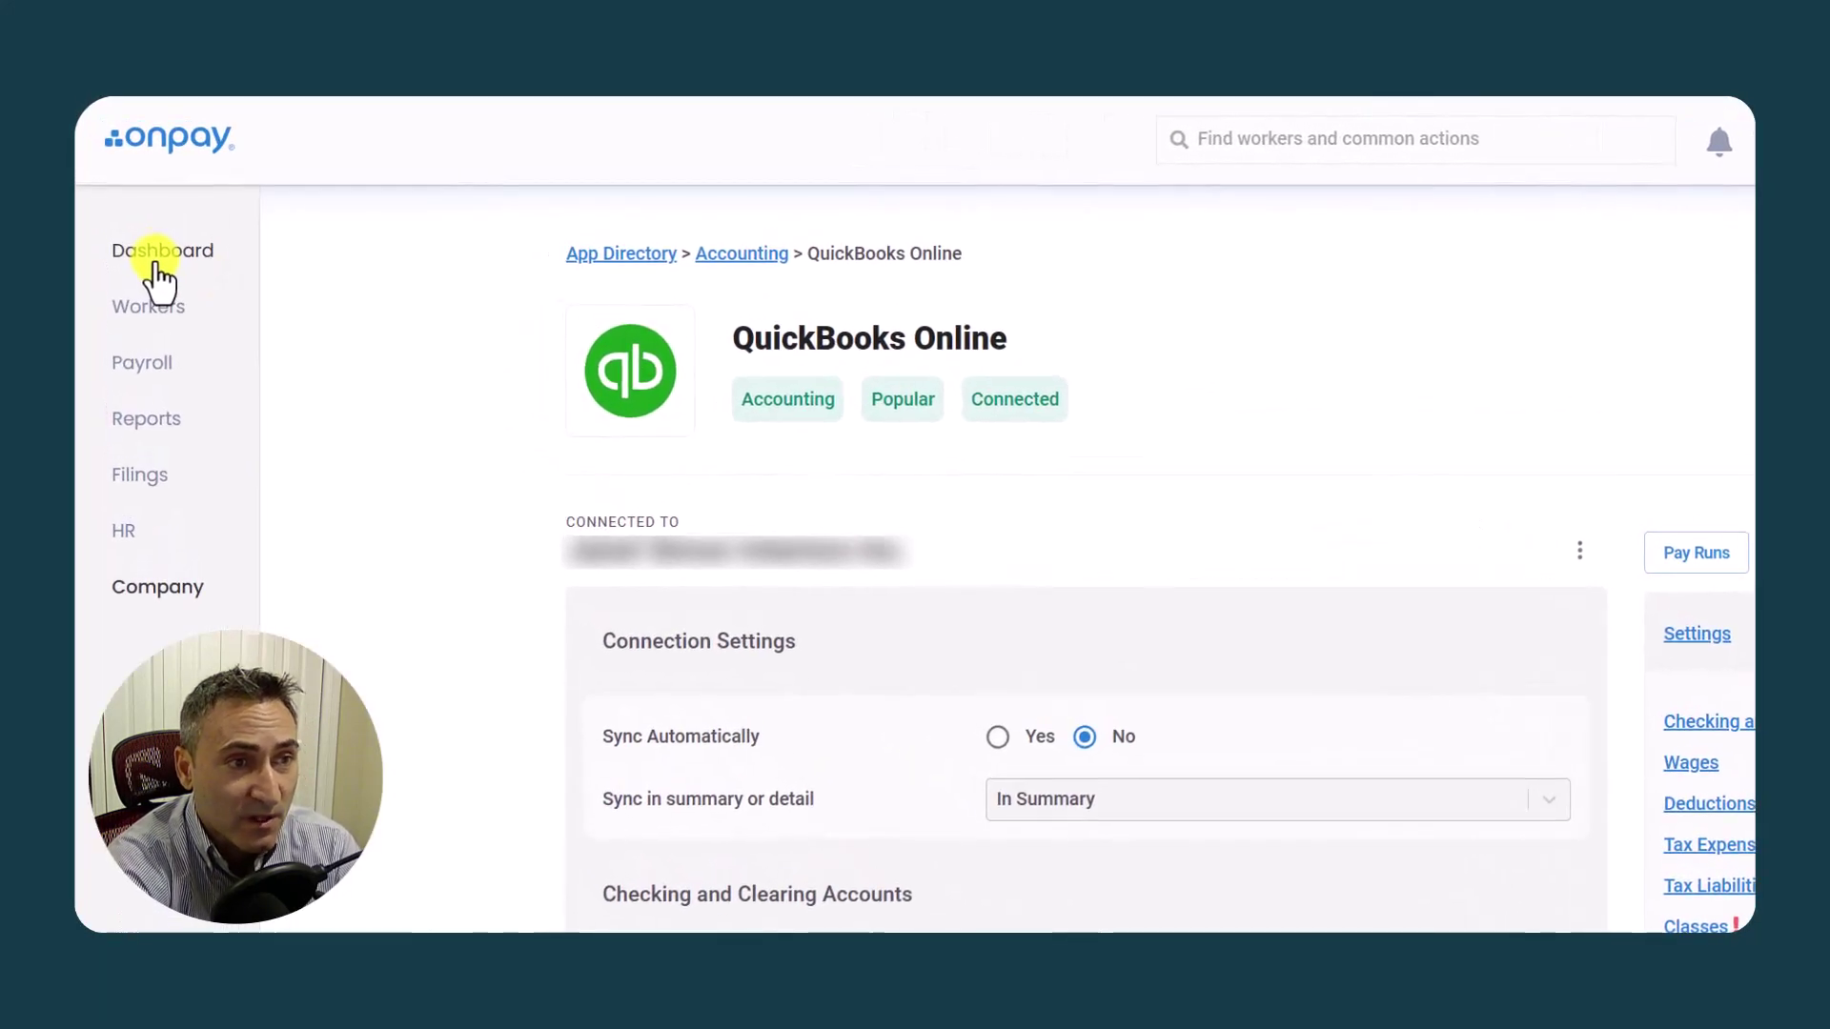
pyautogui.moveTo(147, 360)
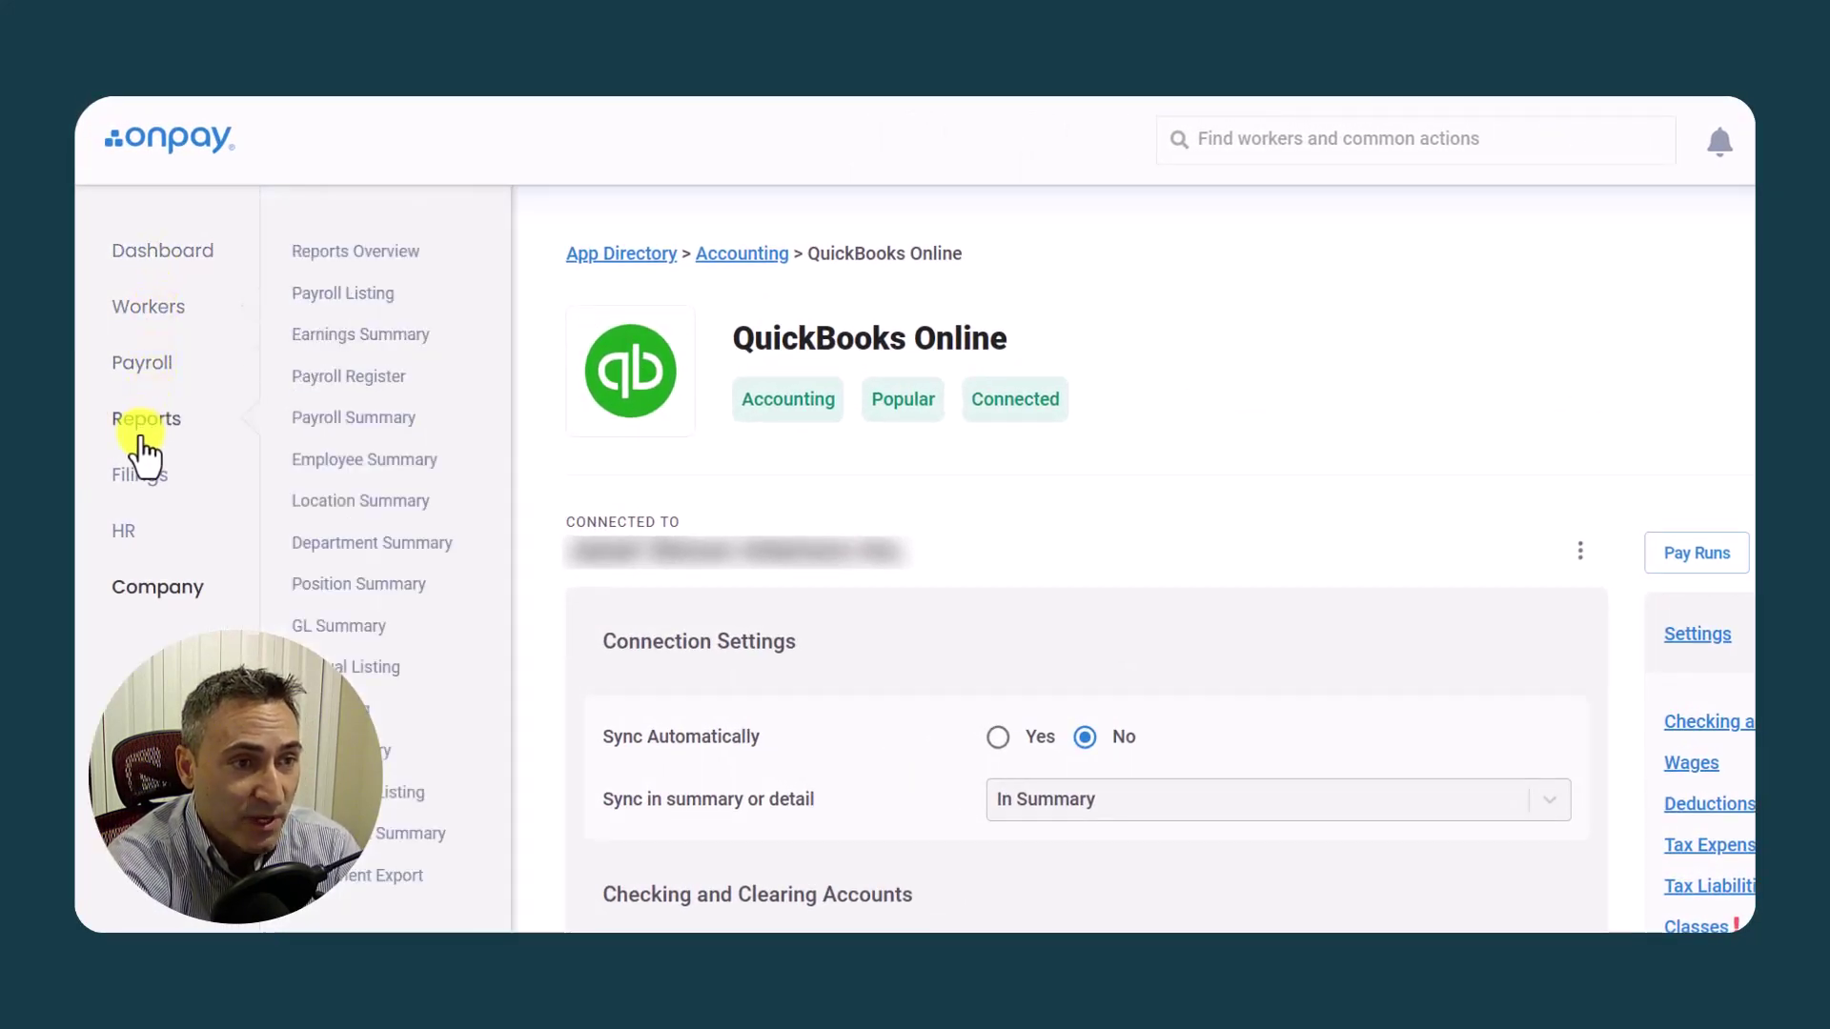
pyautogui.moveTo(136, 529)
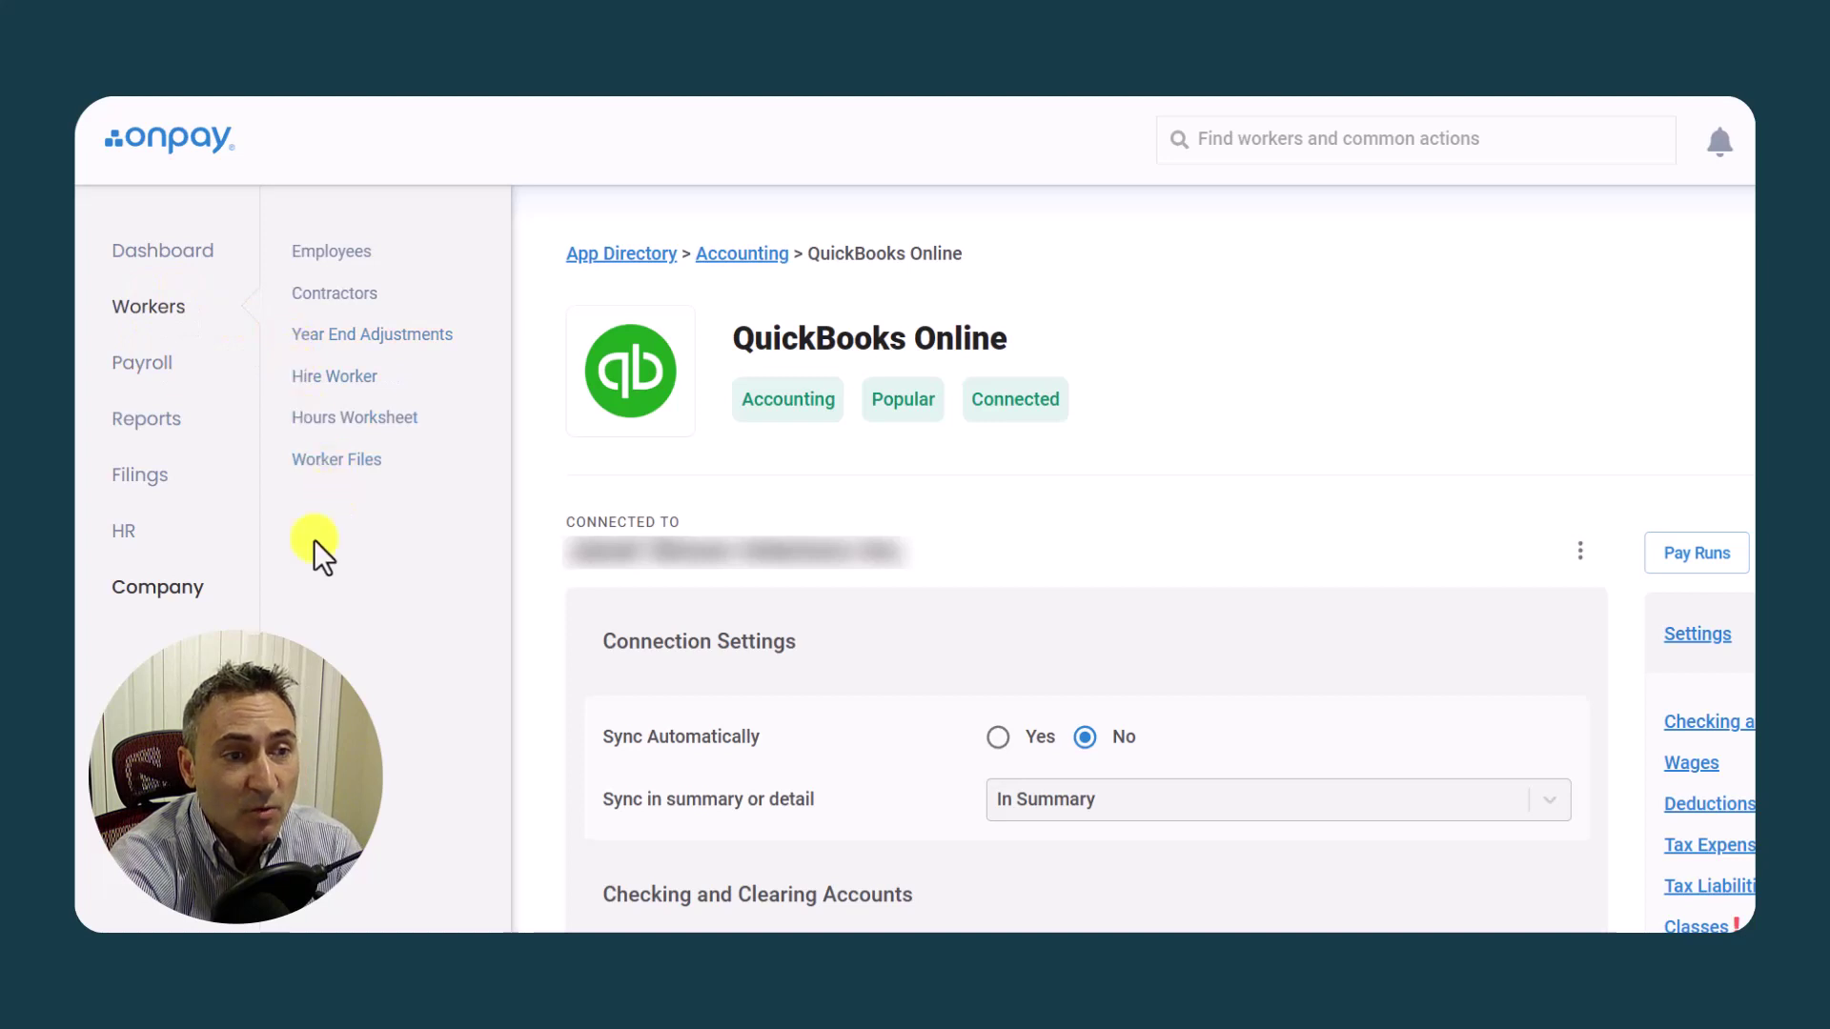
pyautogui.moveTo(202, 612)
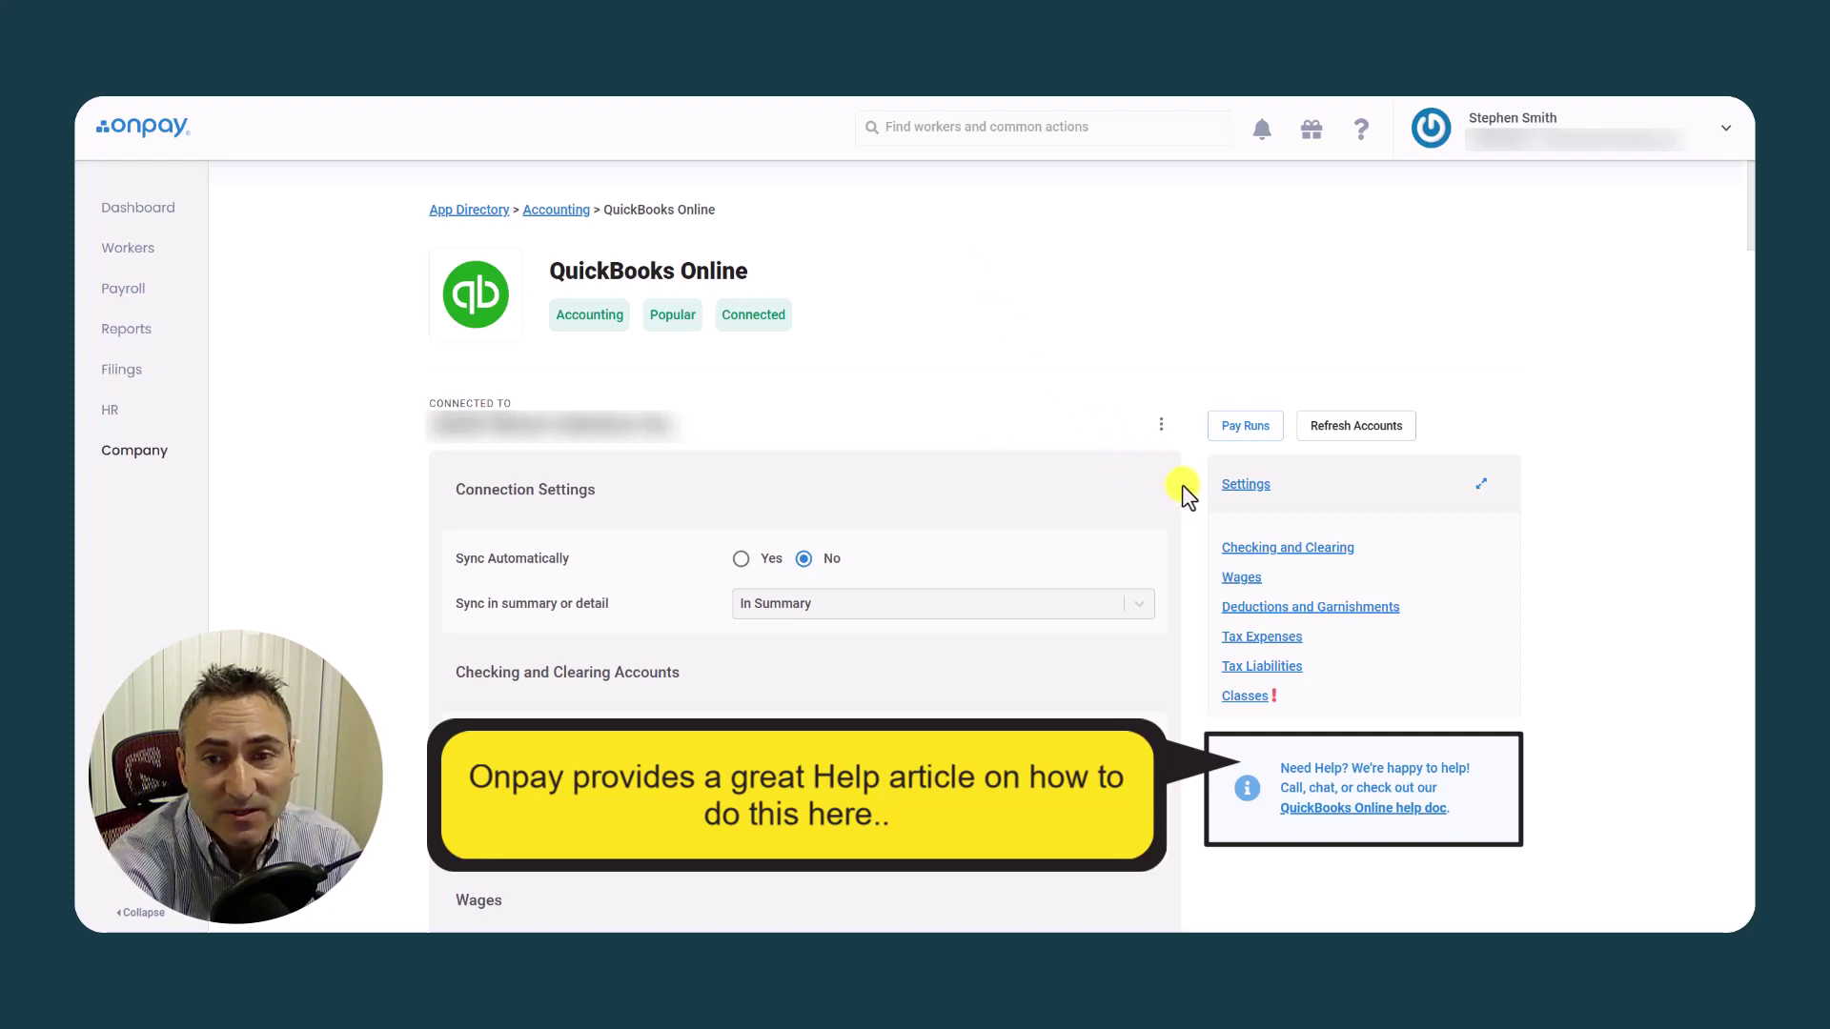
# - Set Sync Automatically to Yes under Connection Settings
pyautogui.scroll(-2, 945, 349)
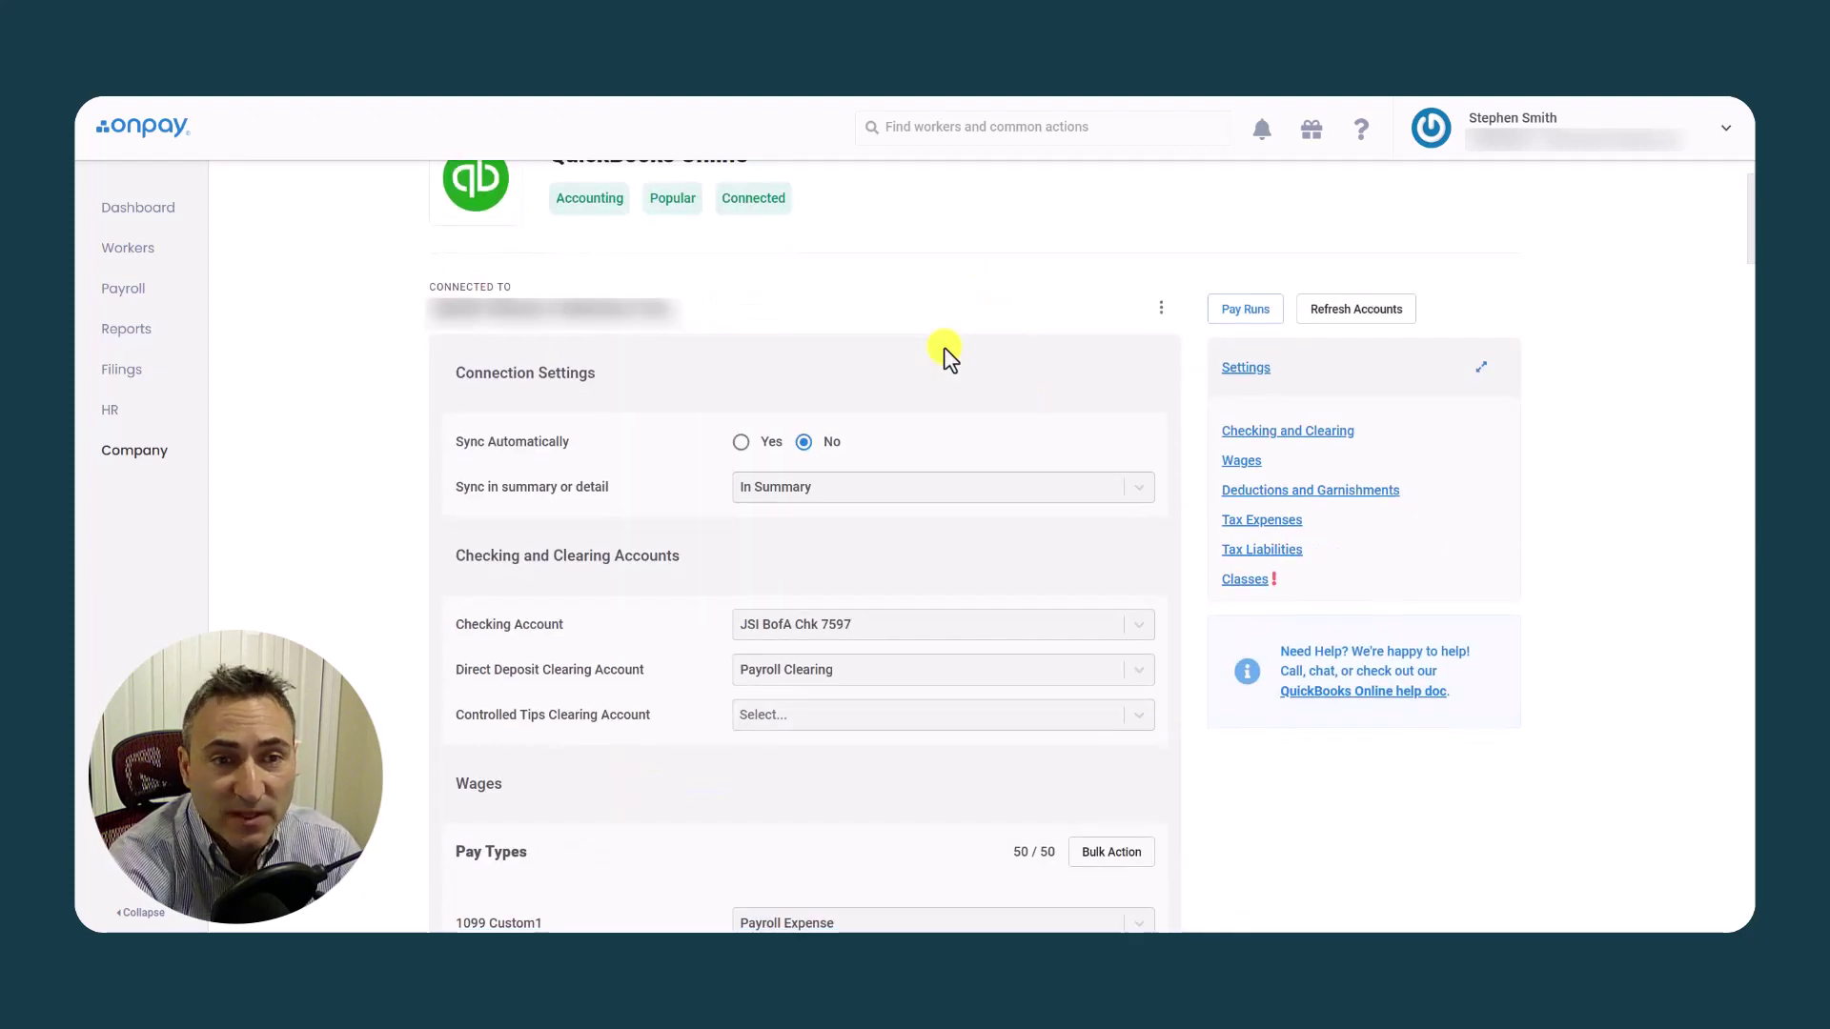
pyautogui.click(743, 442)
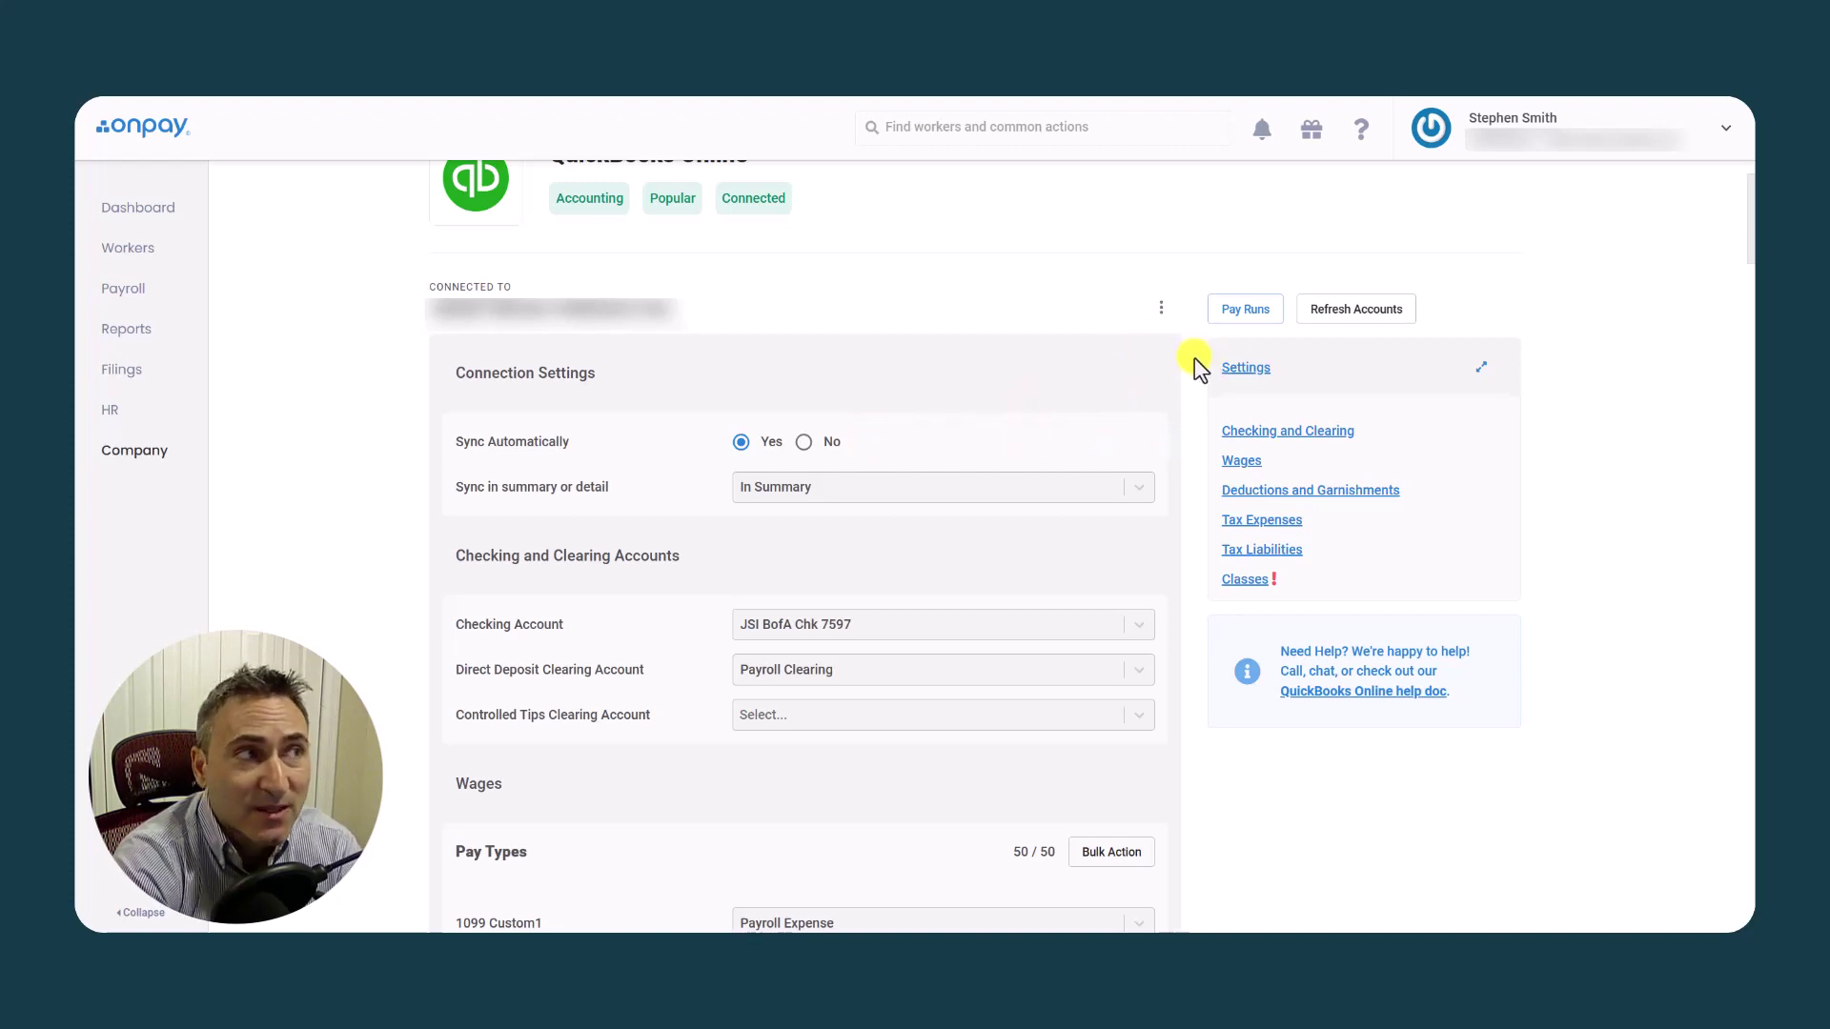
pyautogui.click(1231, 311)
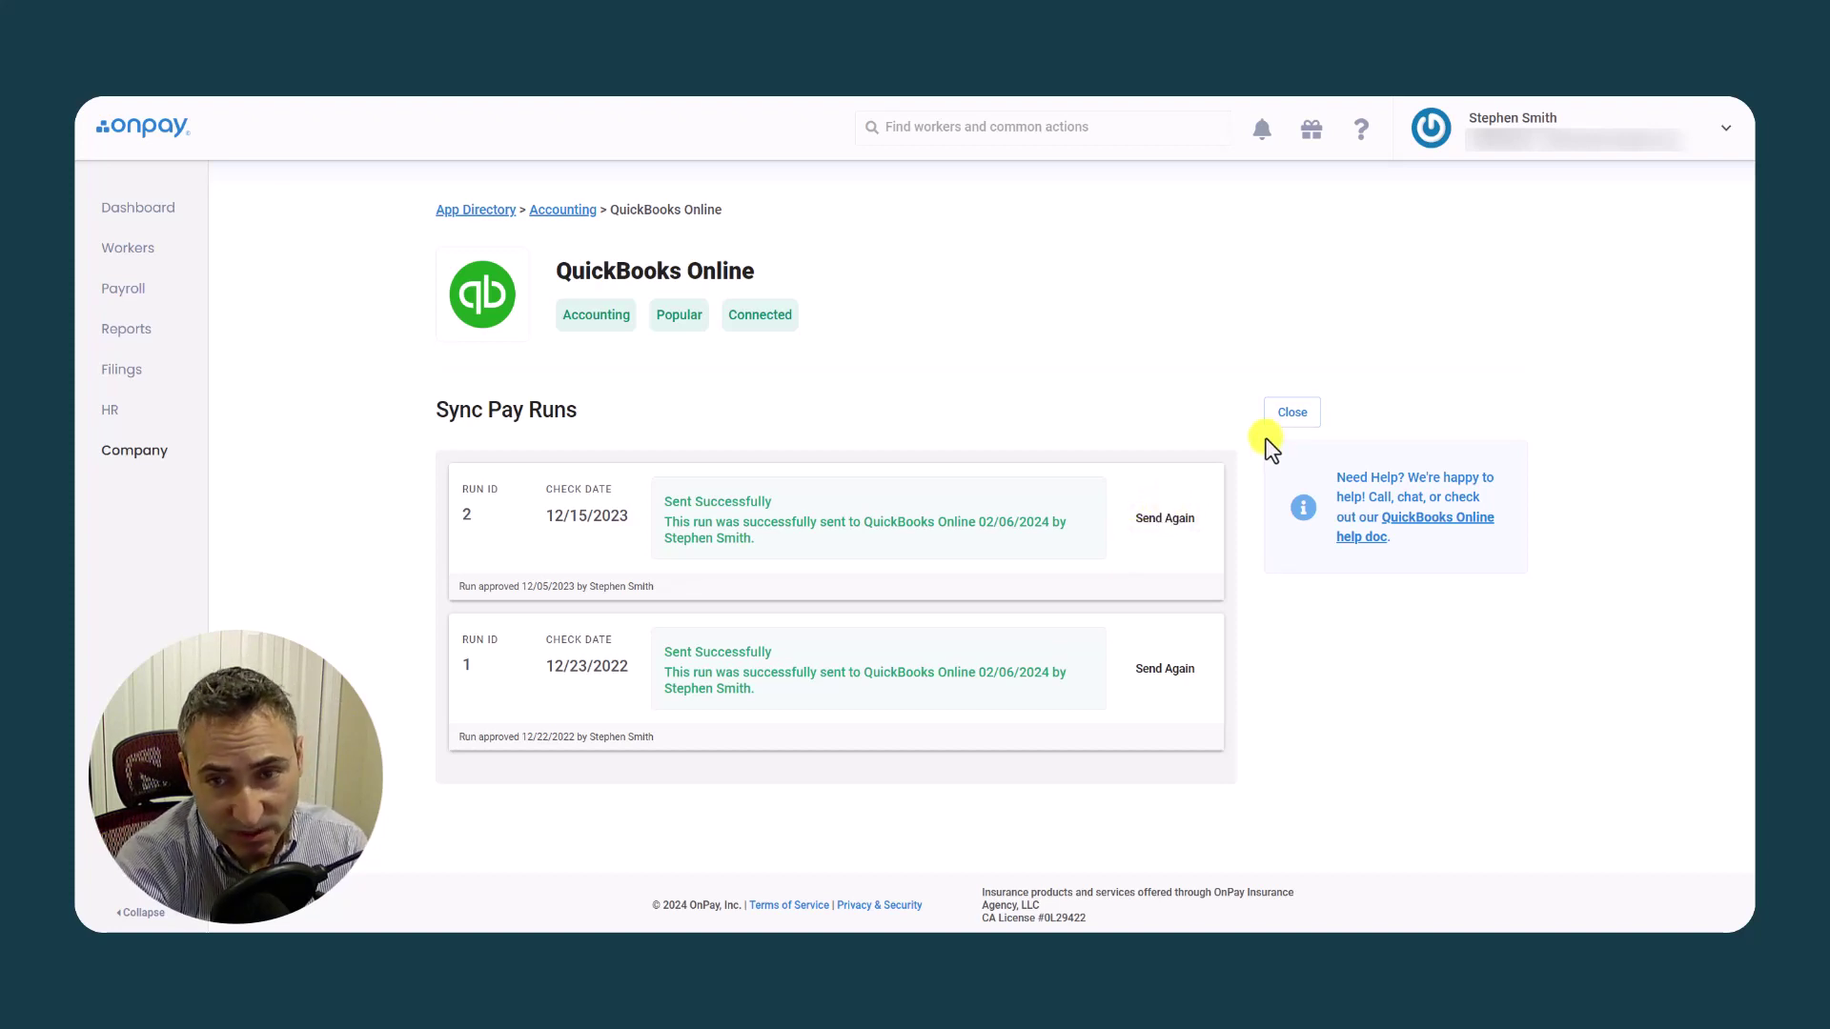
pyautogui.click(1281, 419)
pyautogui.scroll(-4, 553, 667)
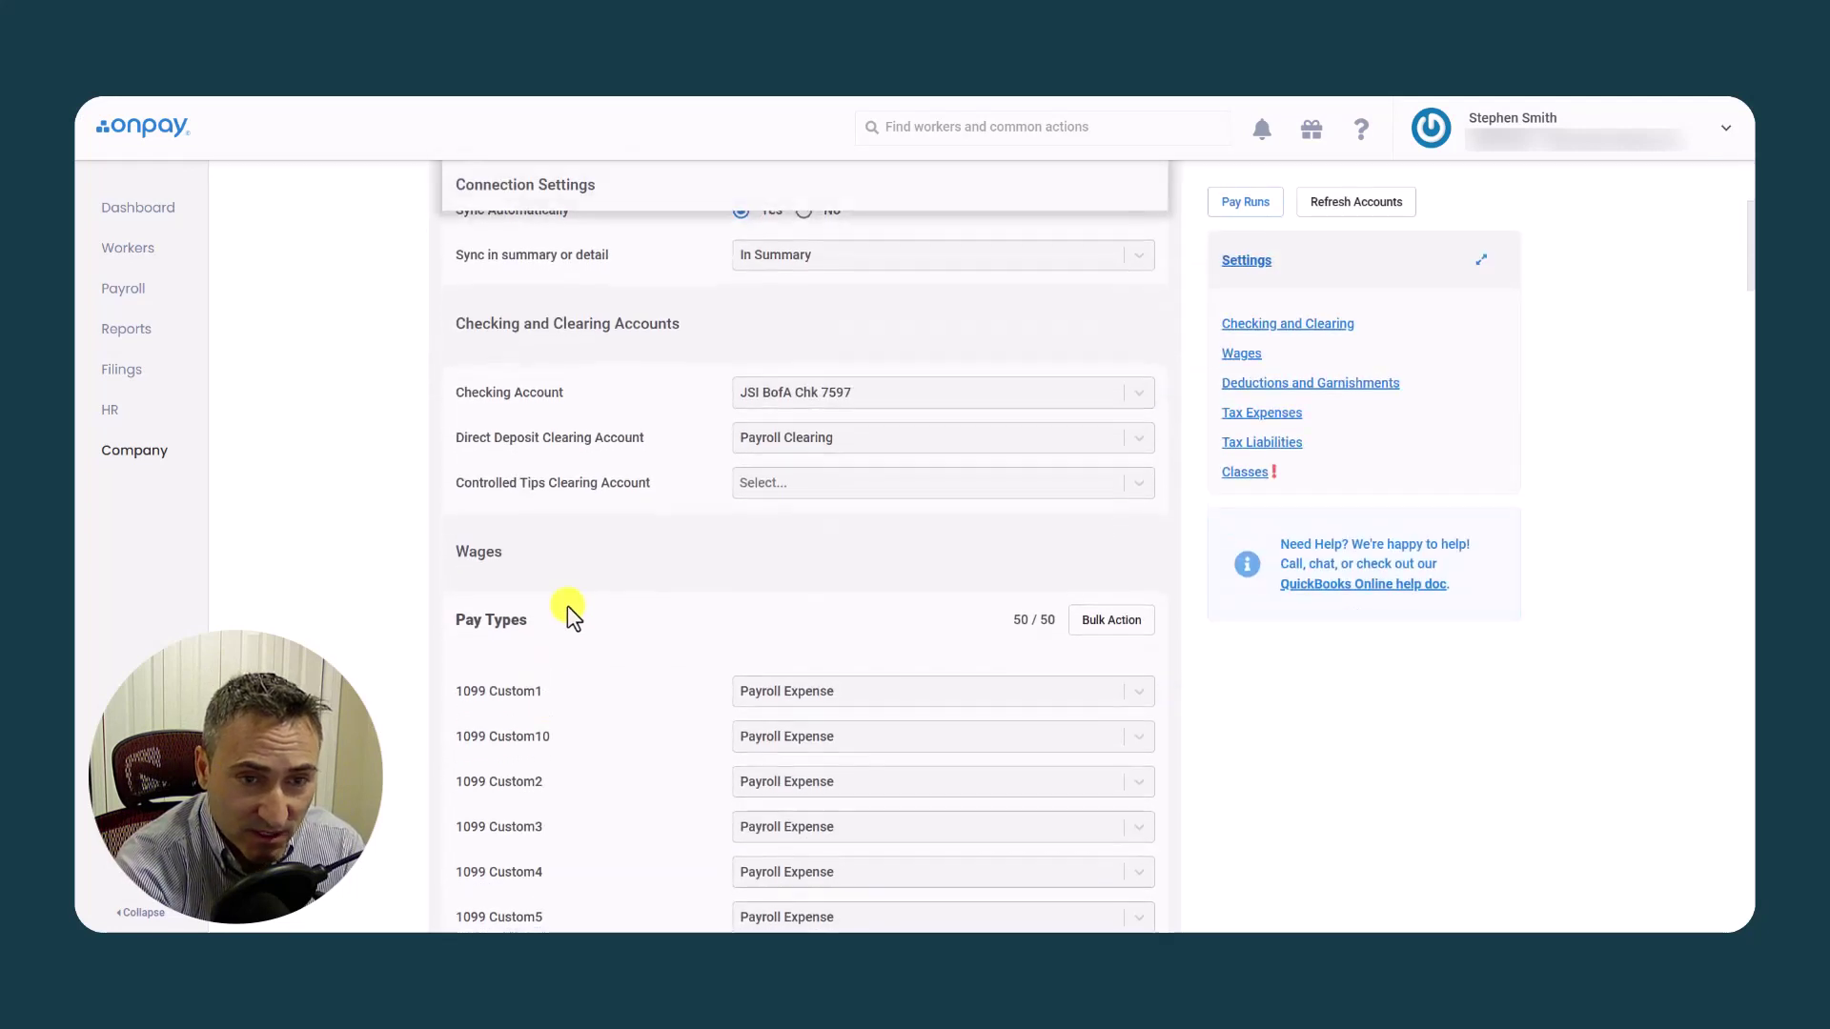
pyautogui.scroll(1, 629, 534)
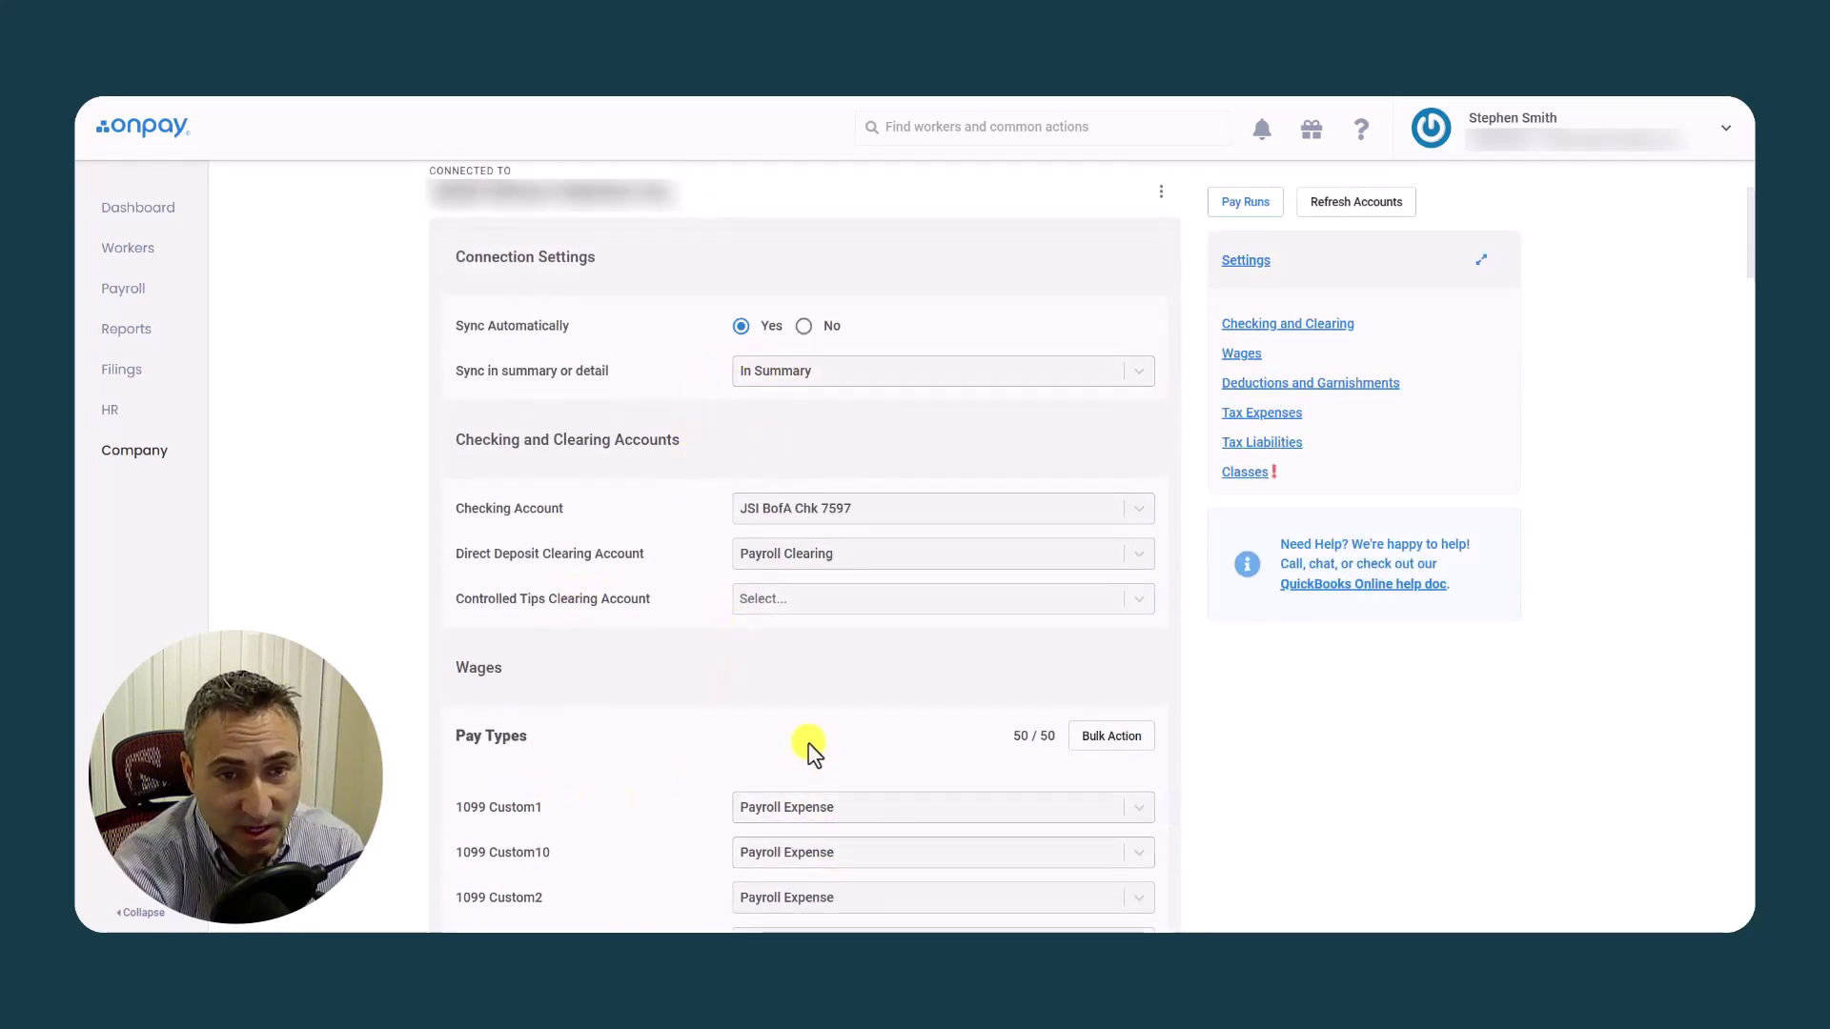
pyautogui.scroll(2, 808, 742)
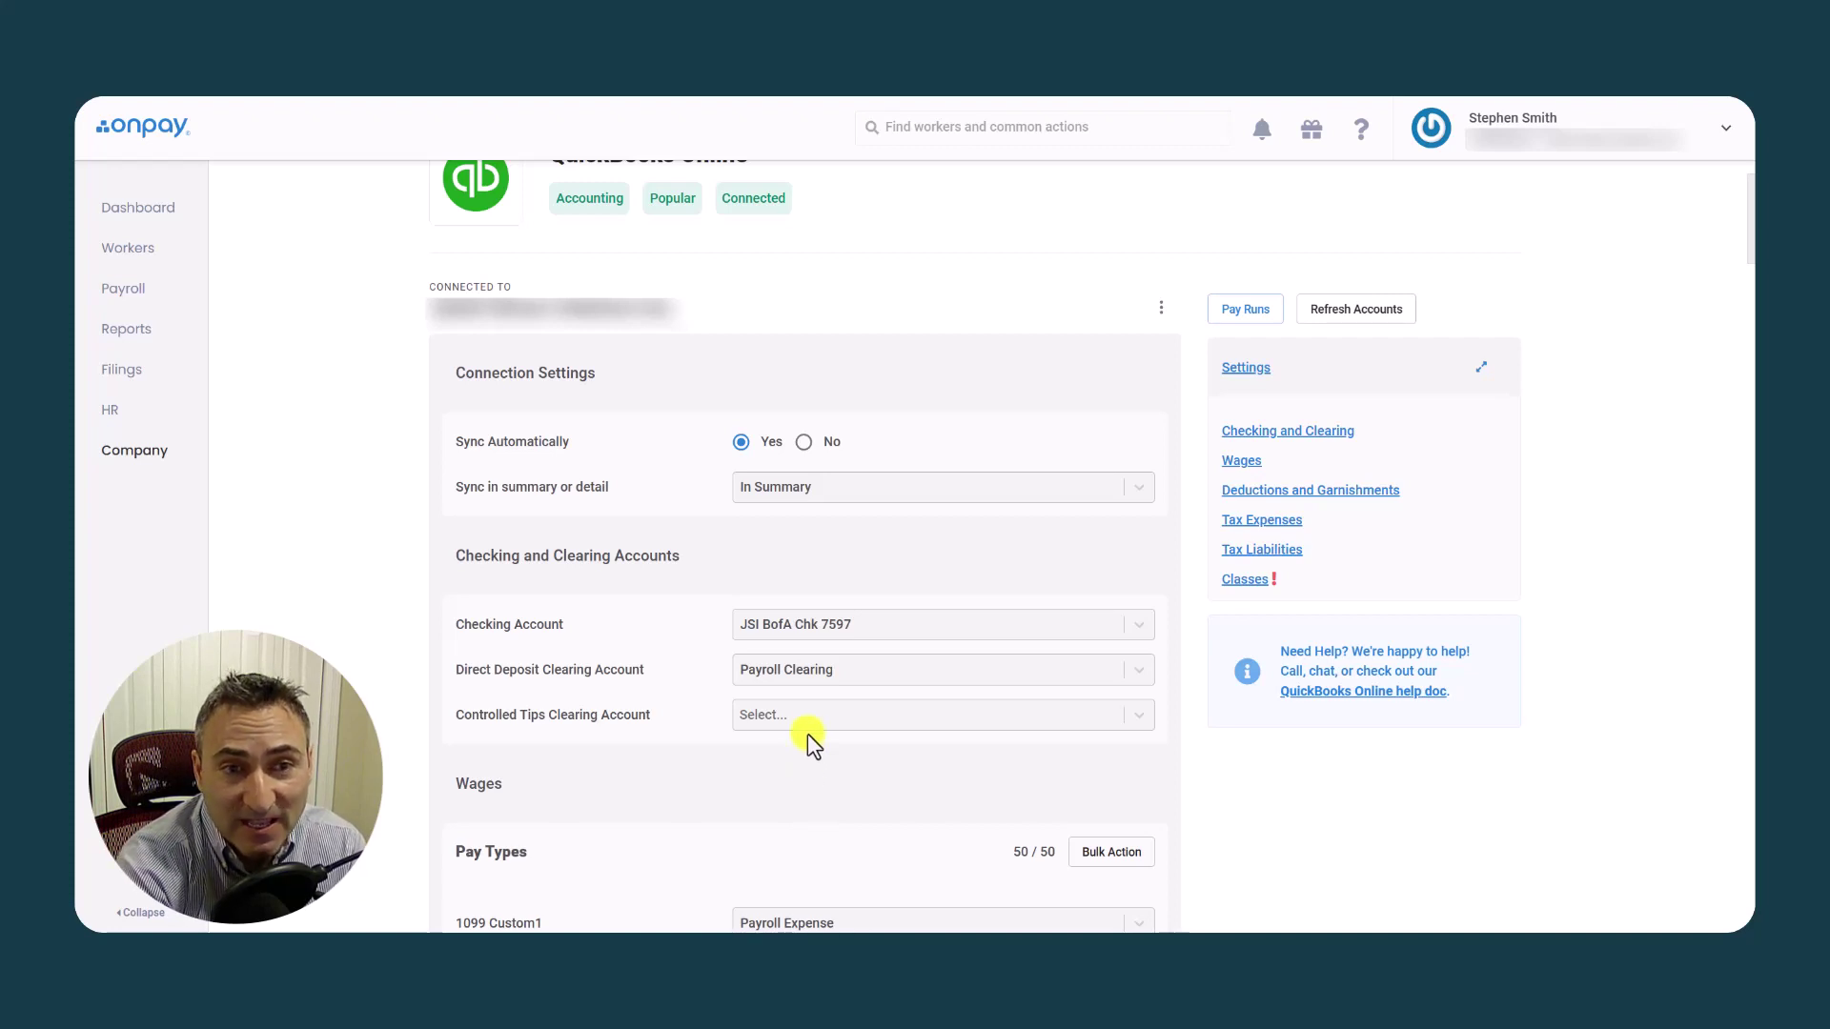
pyautogui.moveTo(811, 715)
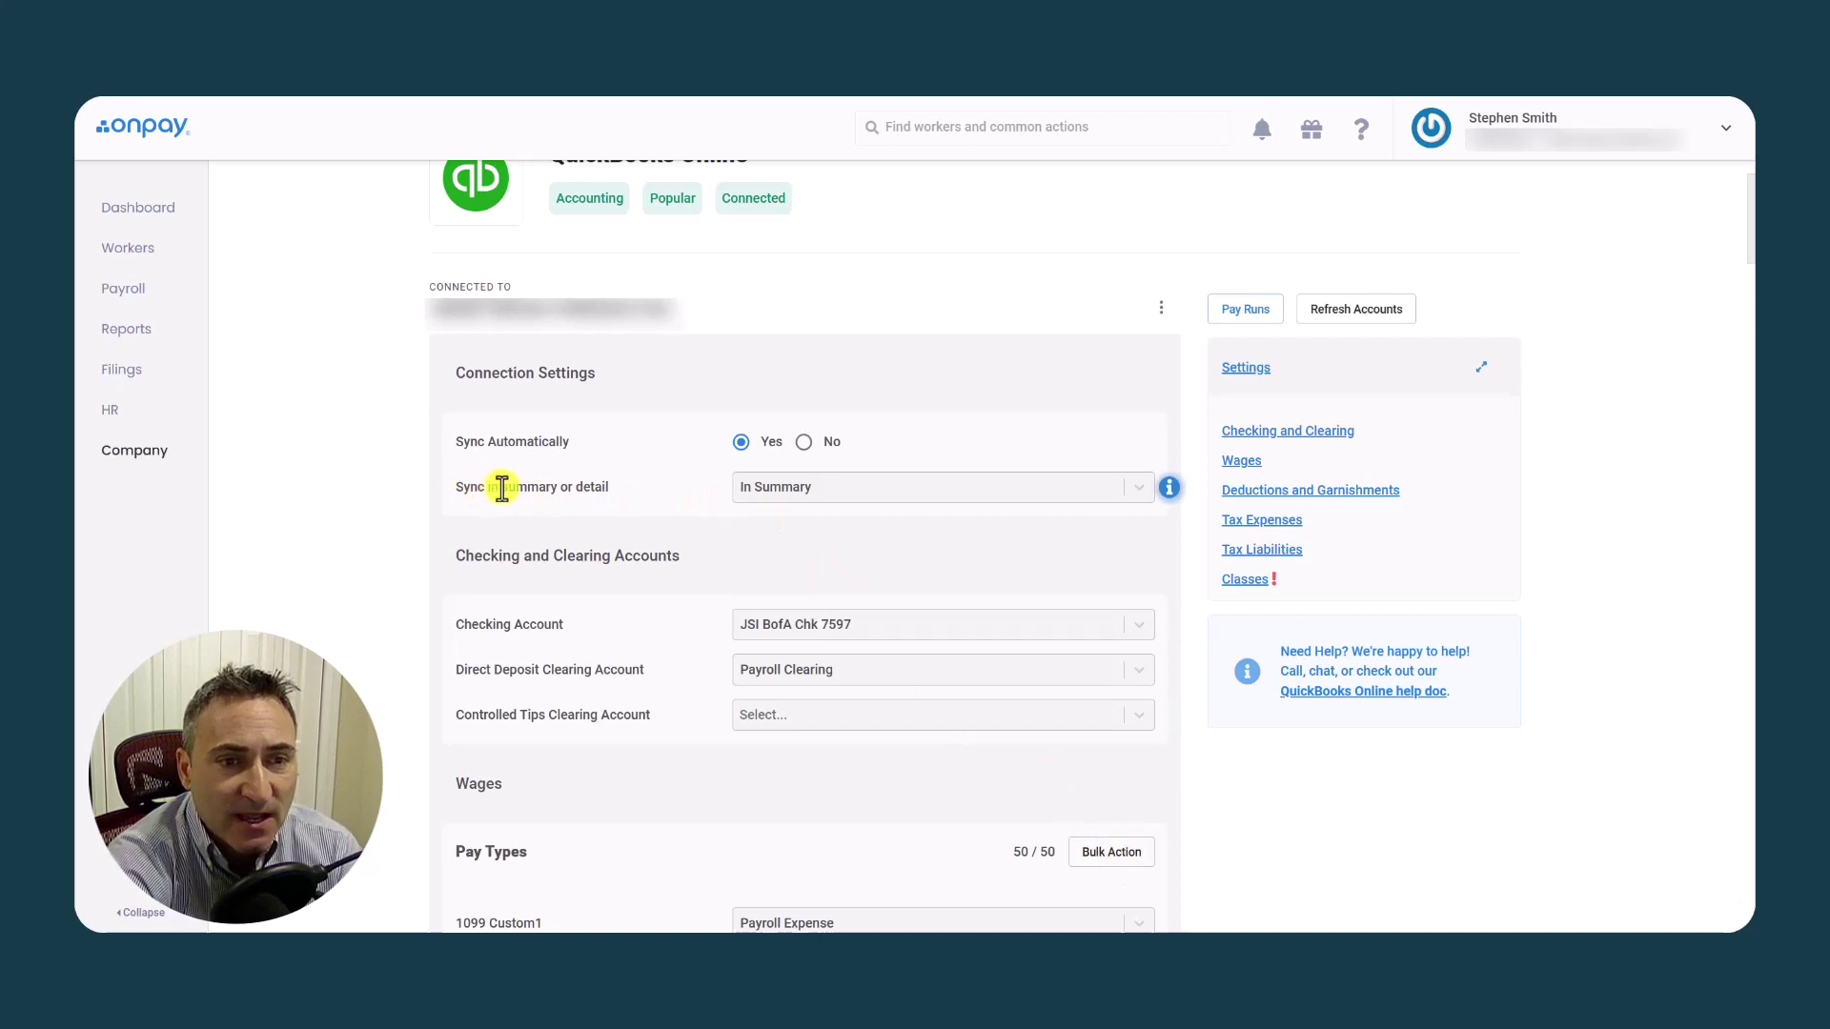
pyautogui.click(821, 489)
pyautogui.click(822, 489)
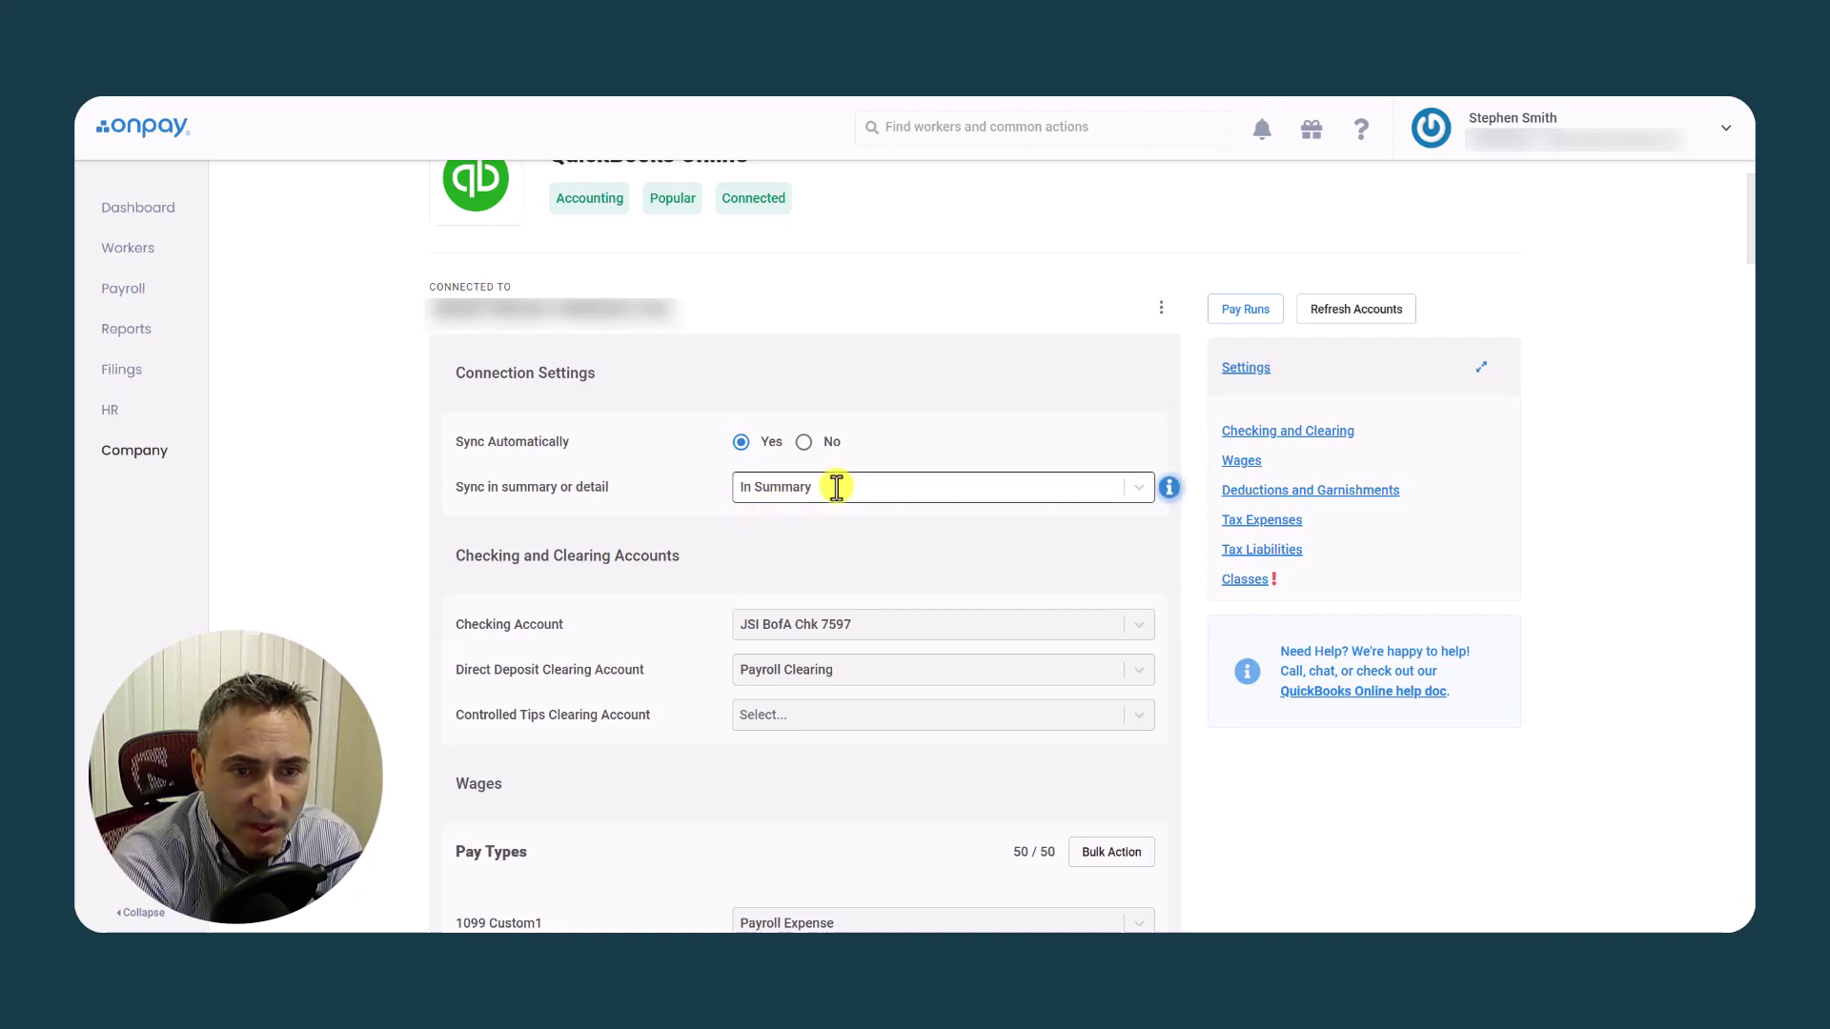
pyautogui.scroll(-2, 836, 487)
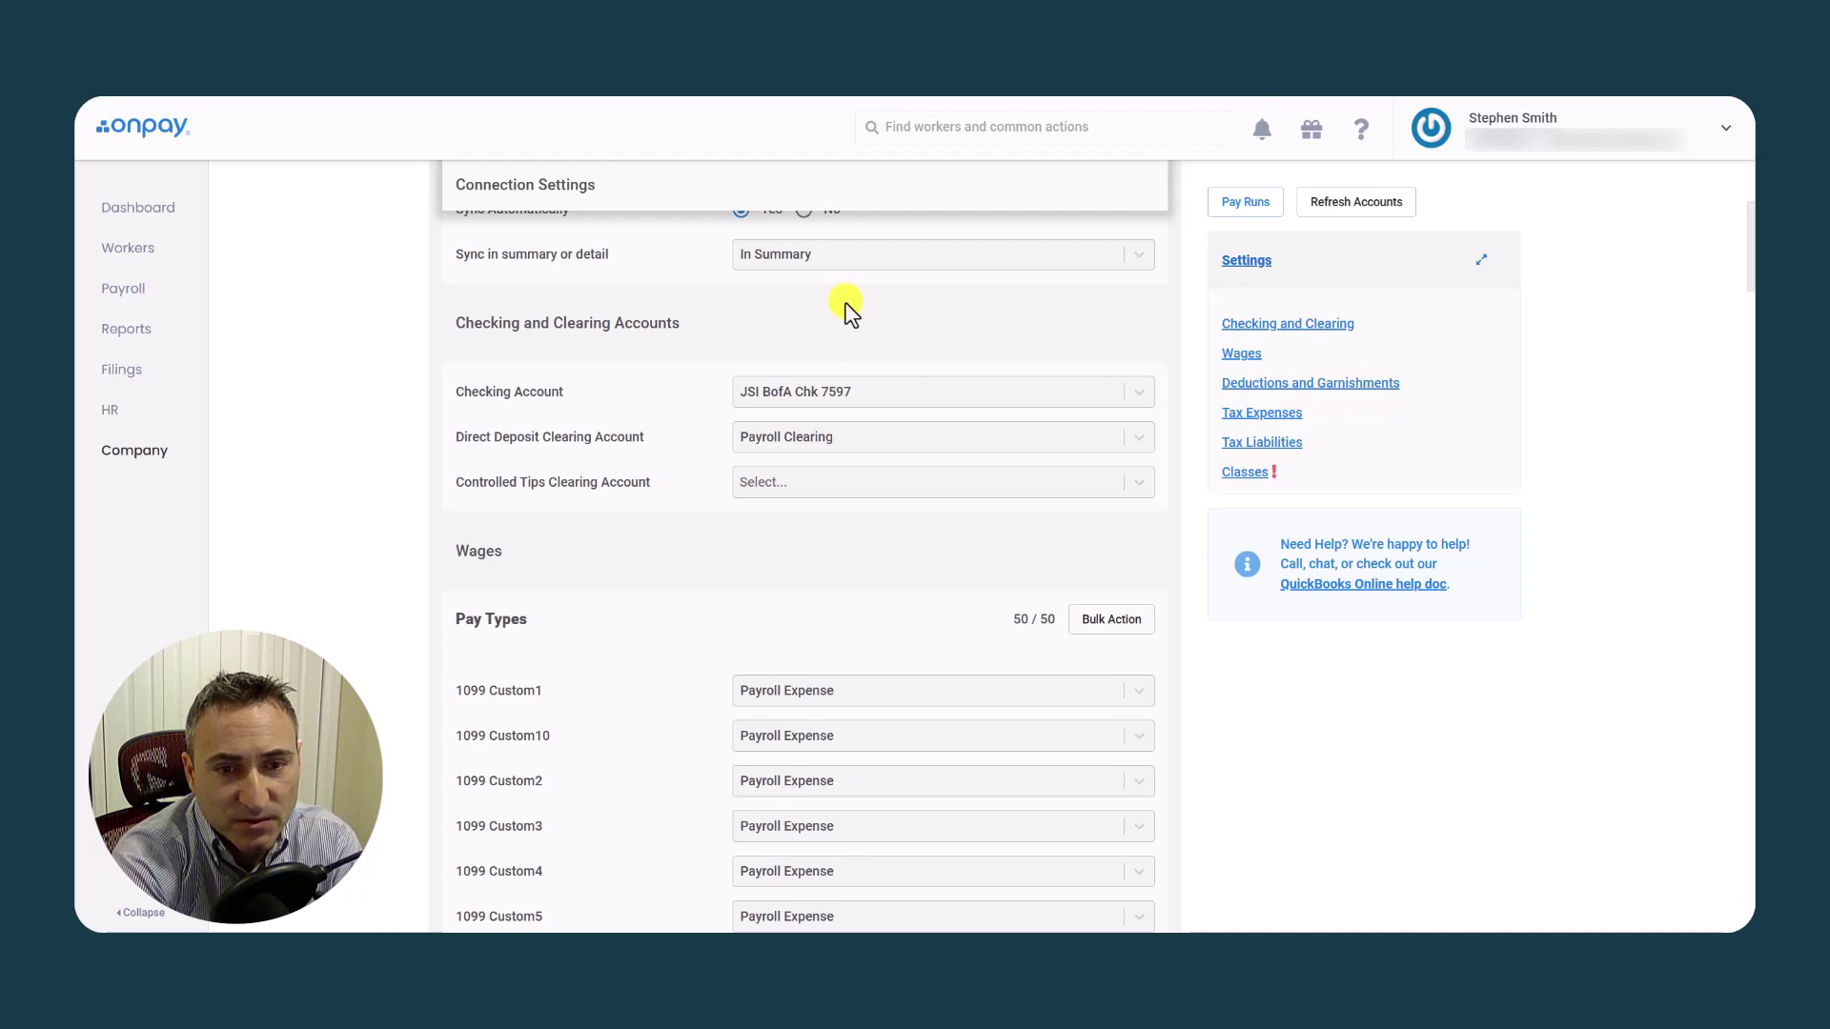
pyautogui.scroll(-4, 848, 308)
pyautogui.click(826, 351)
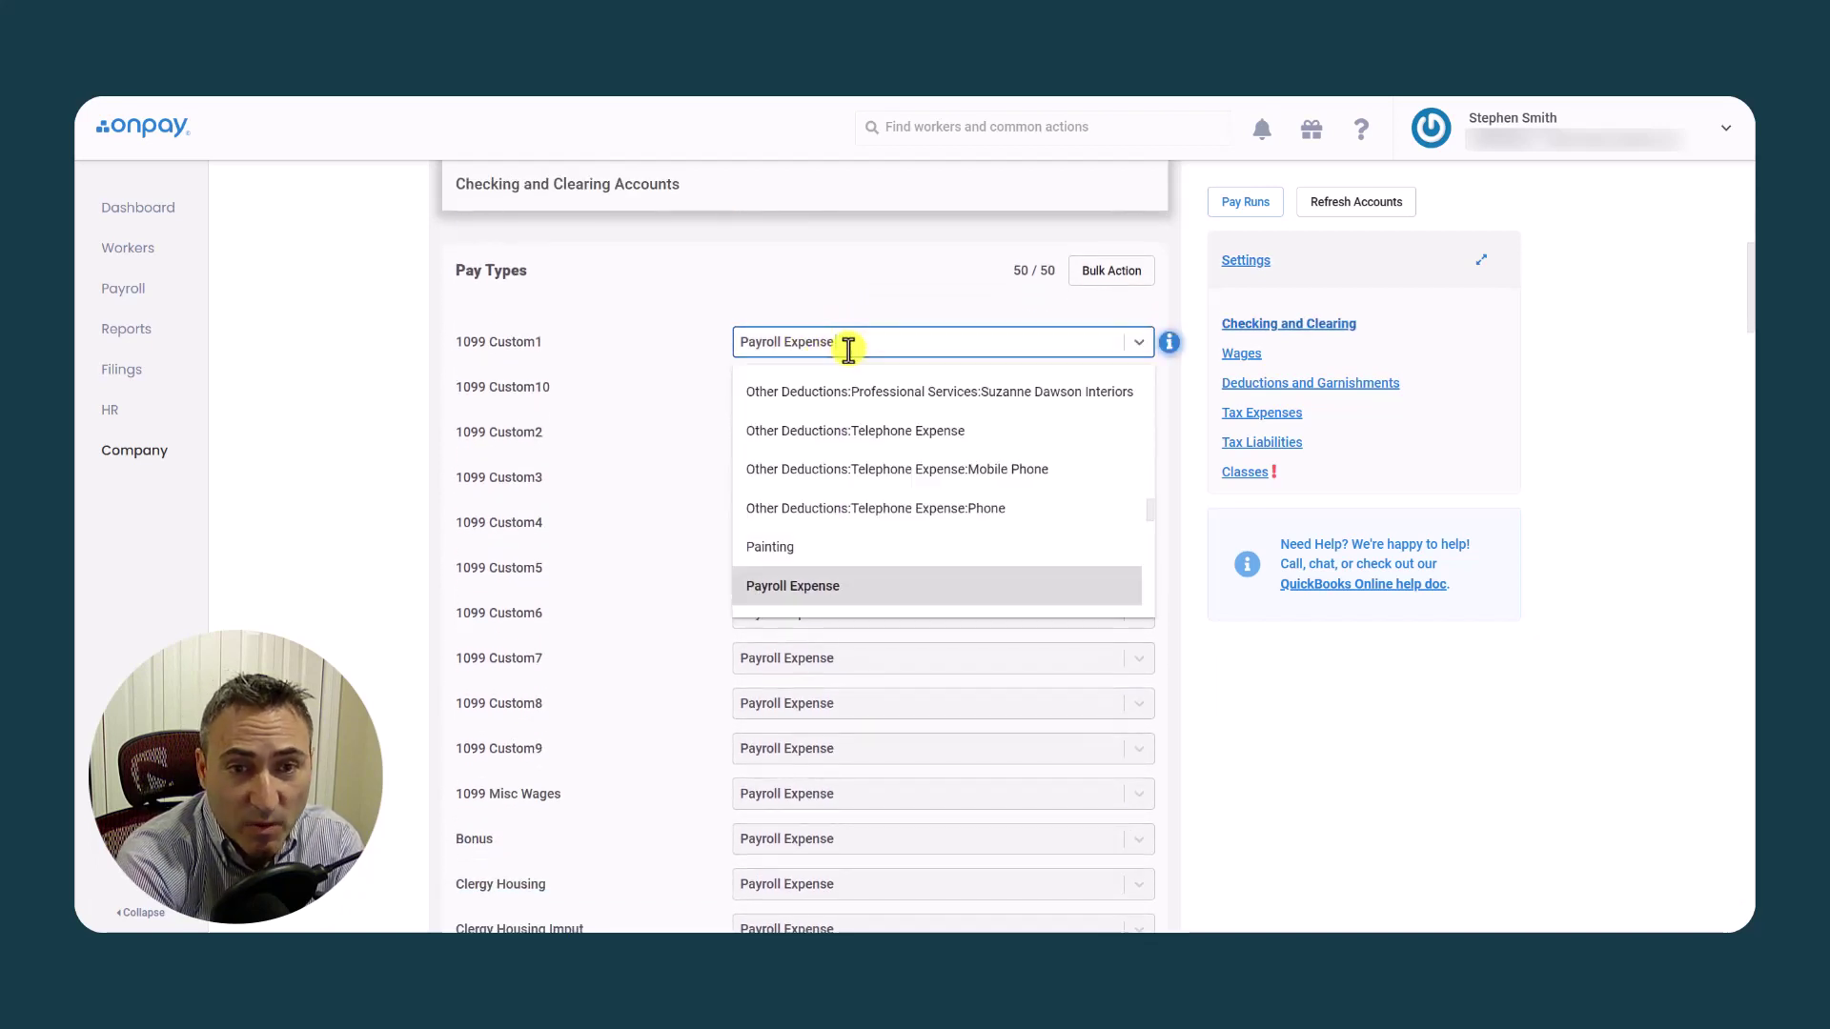
pyautogui.scroll(-1, 838, 419)
pyautogui.scroll(-1, 839, 424)
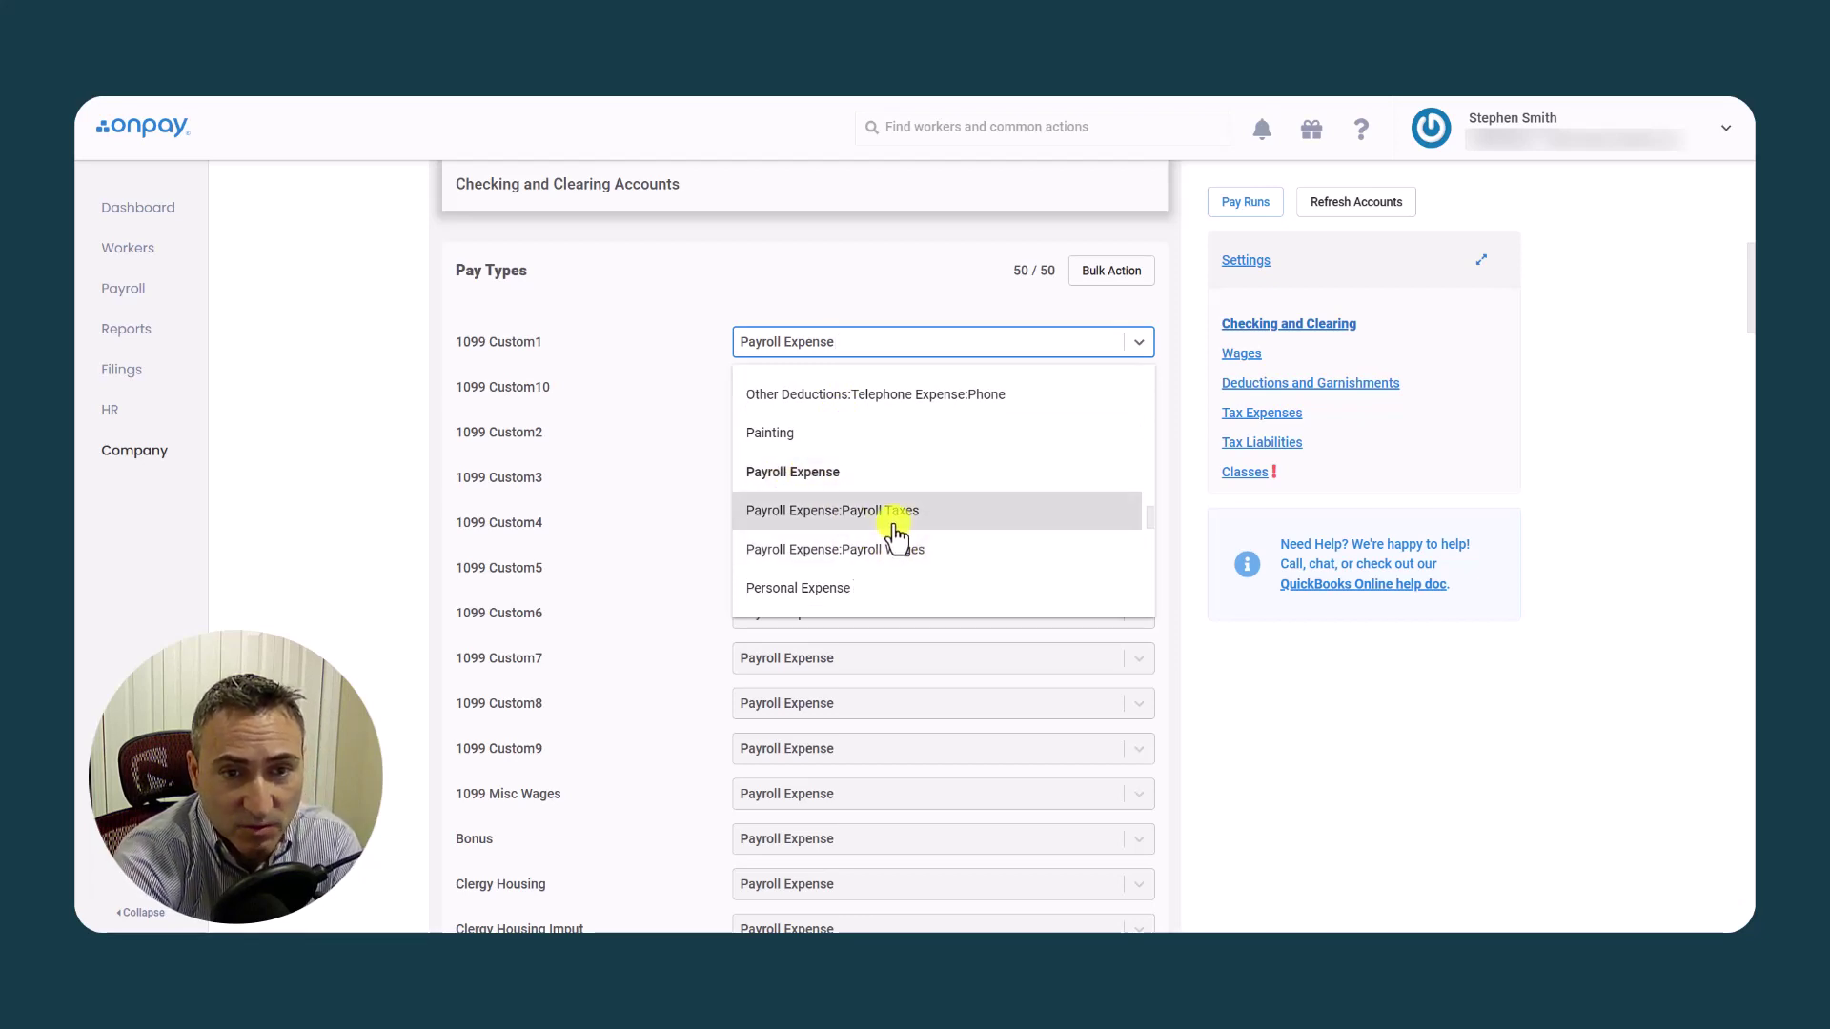
pyautogui.scroll(-1, 814, 486)
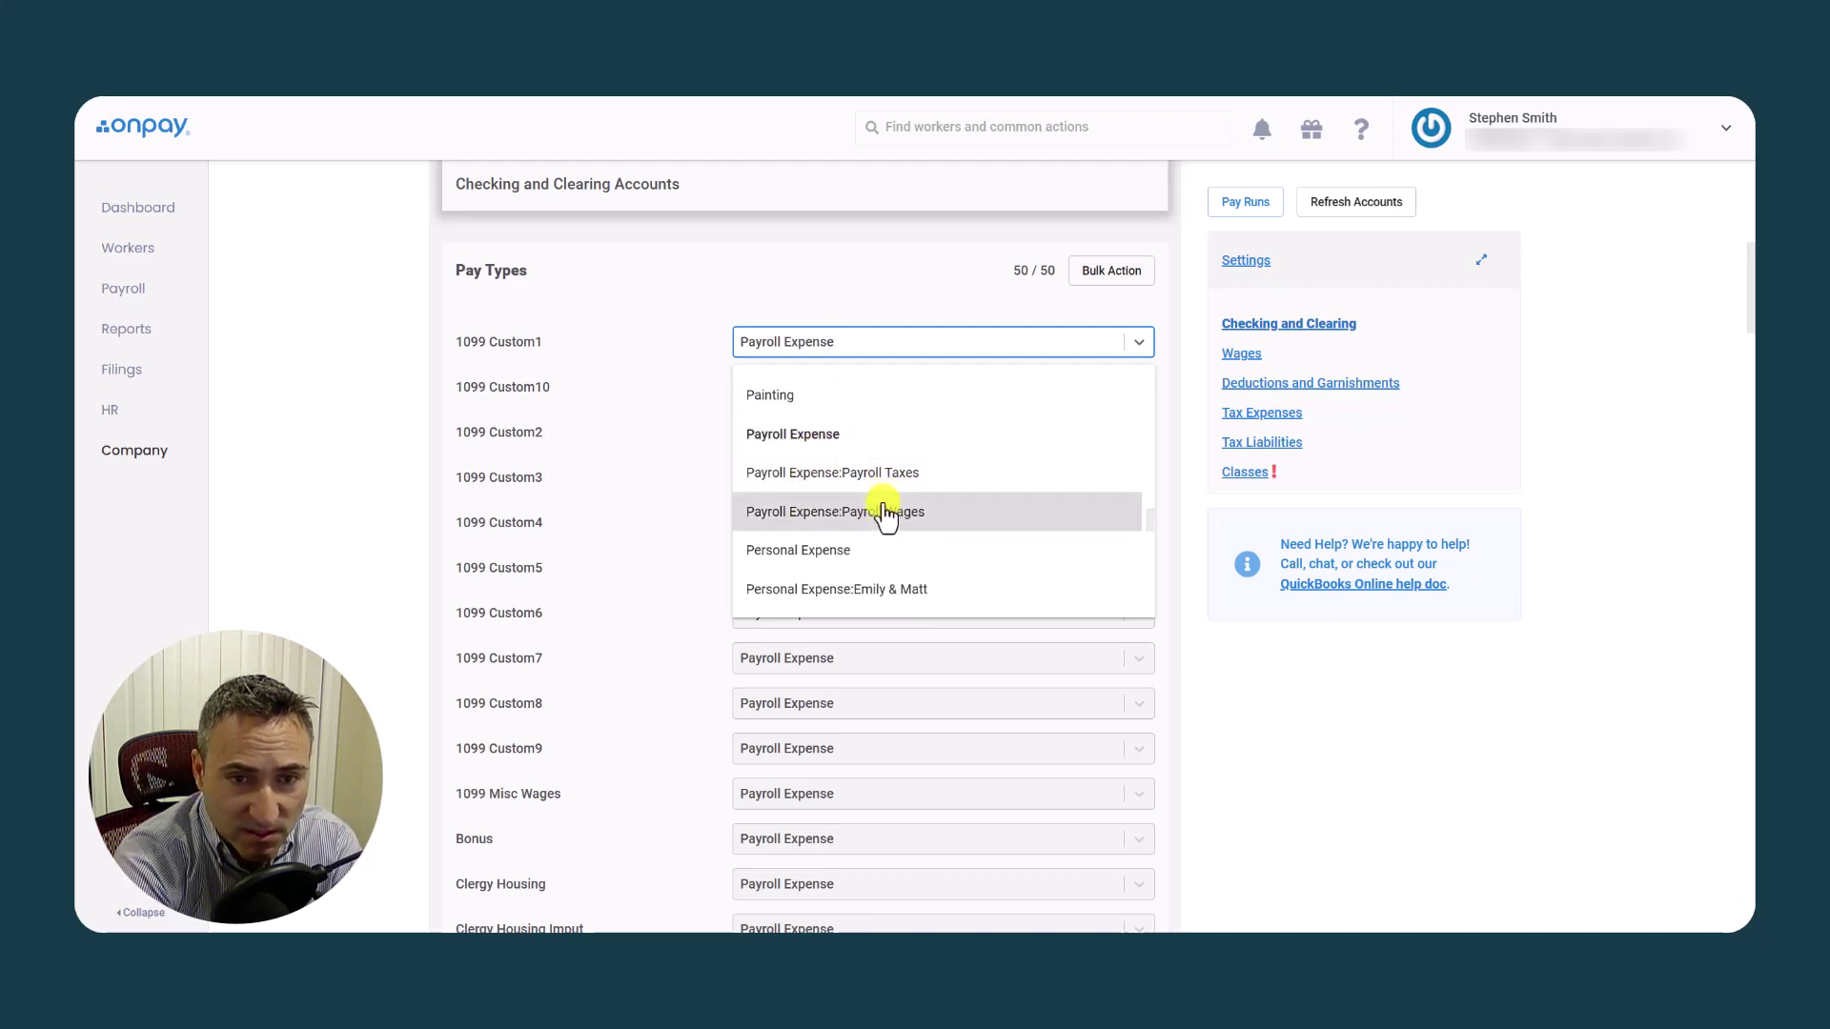
# - Keep Payroll Expense on the current row and review the upper pay type mappings
pyautogui.click(763, 435)
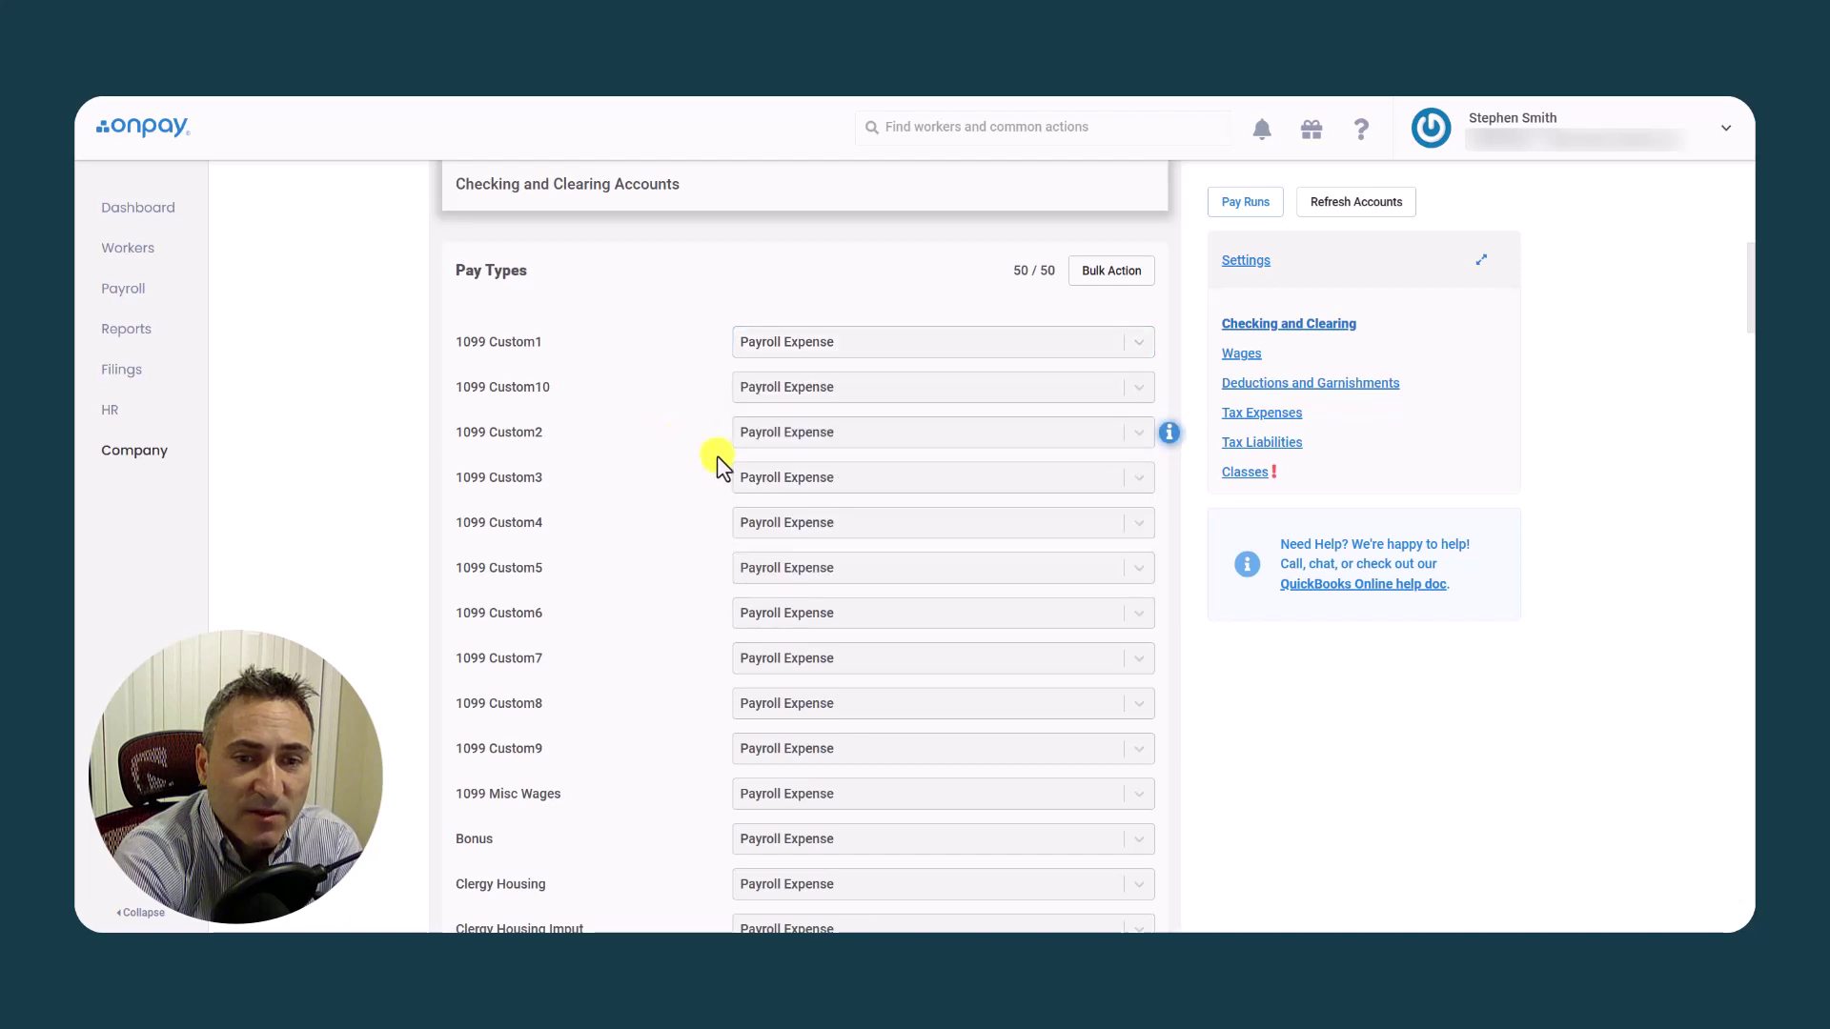
pyautogui.scroll(5, 720, 463)
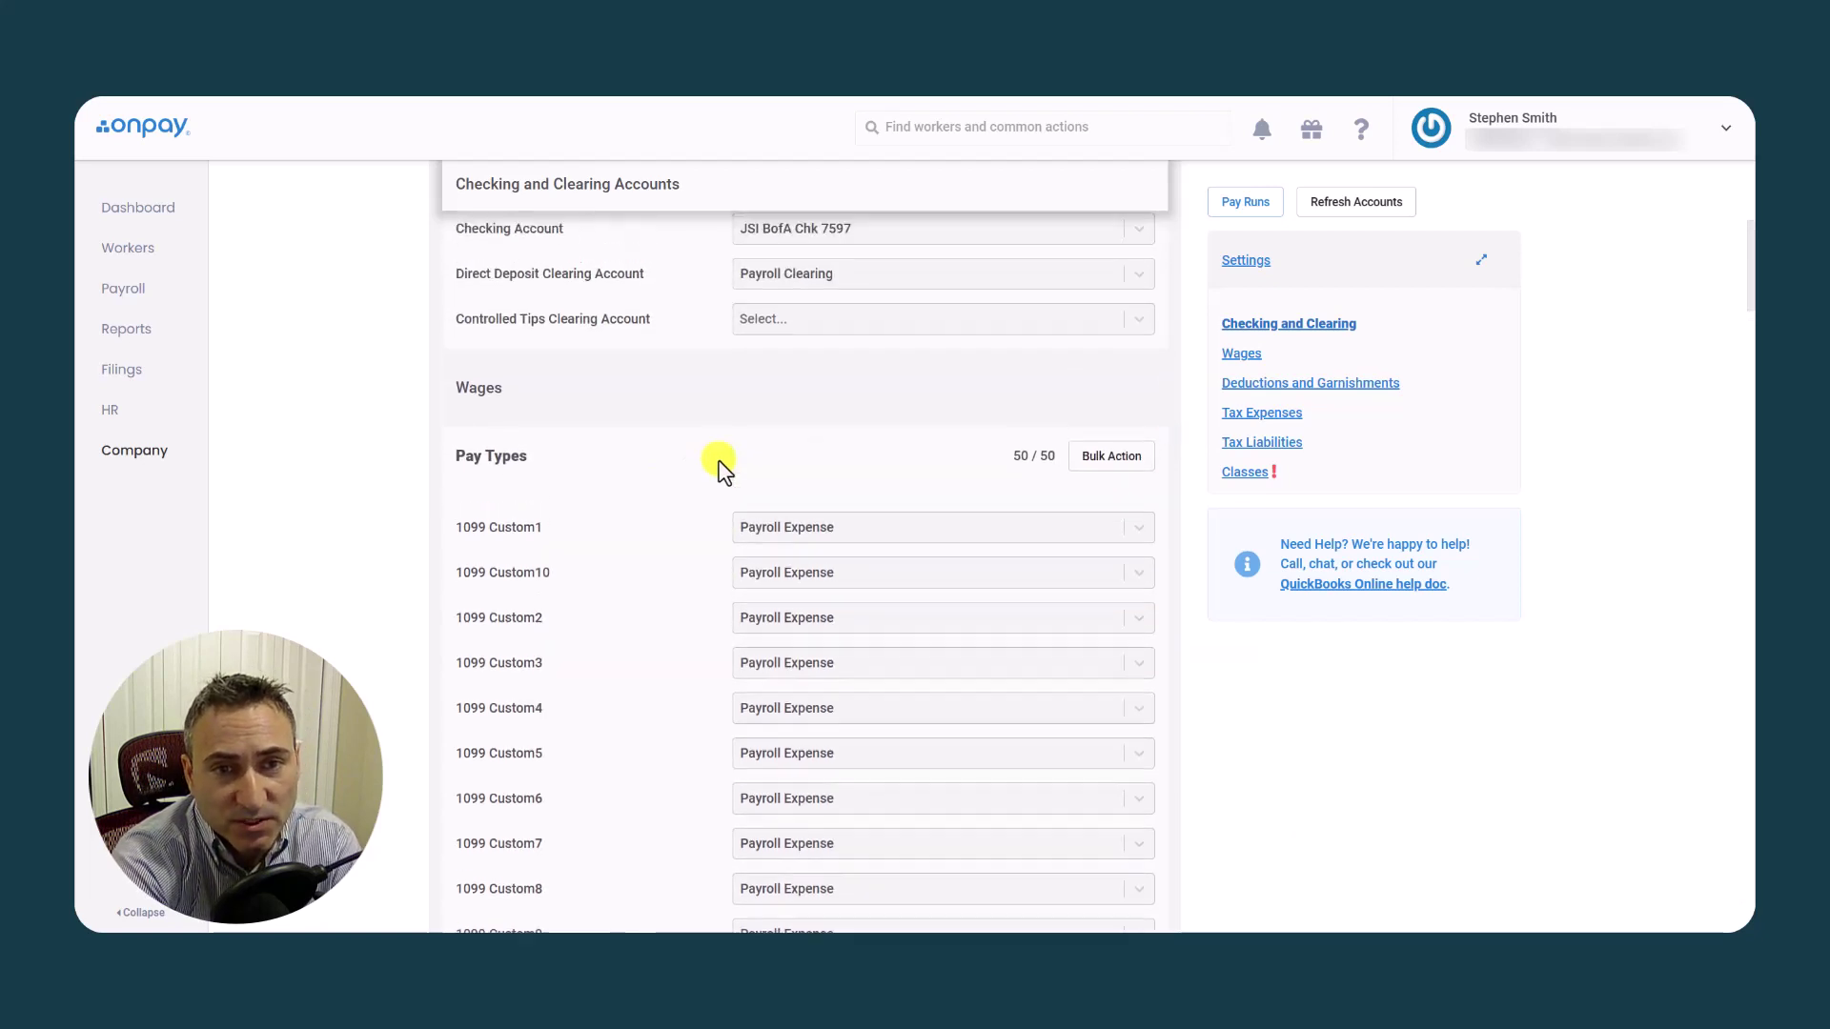
pyautogui.scroll(-4, 719, 467)
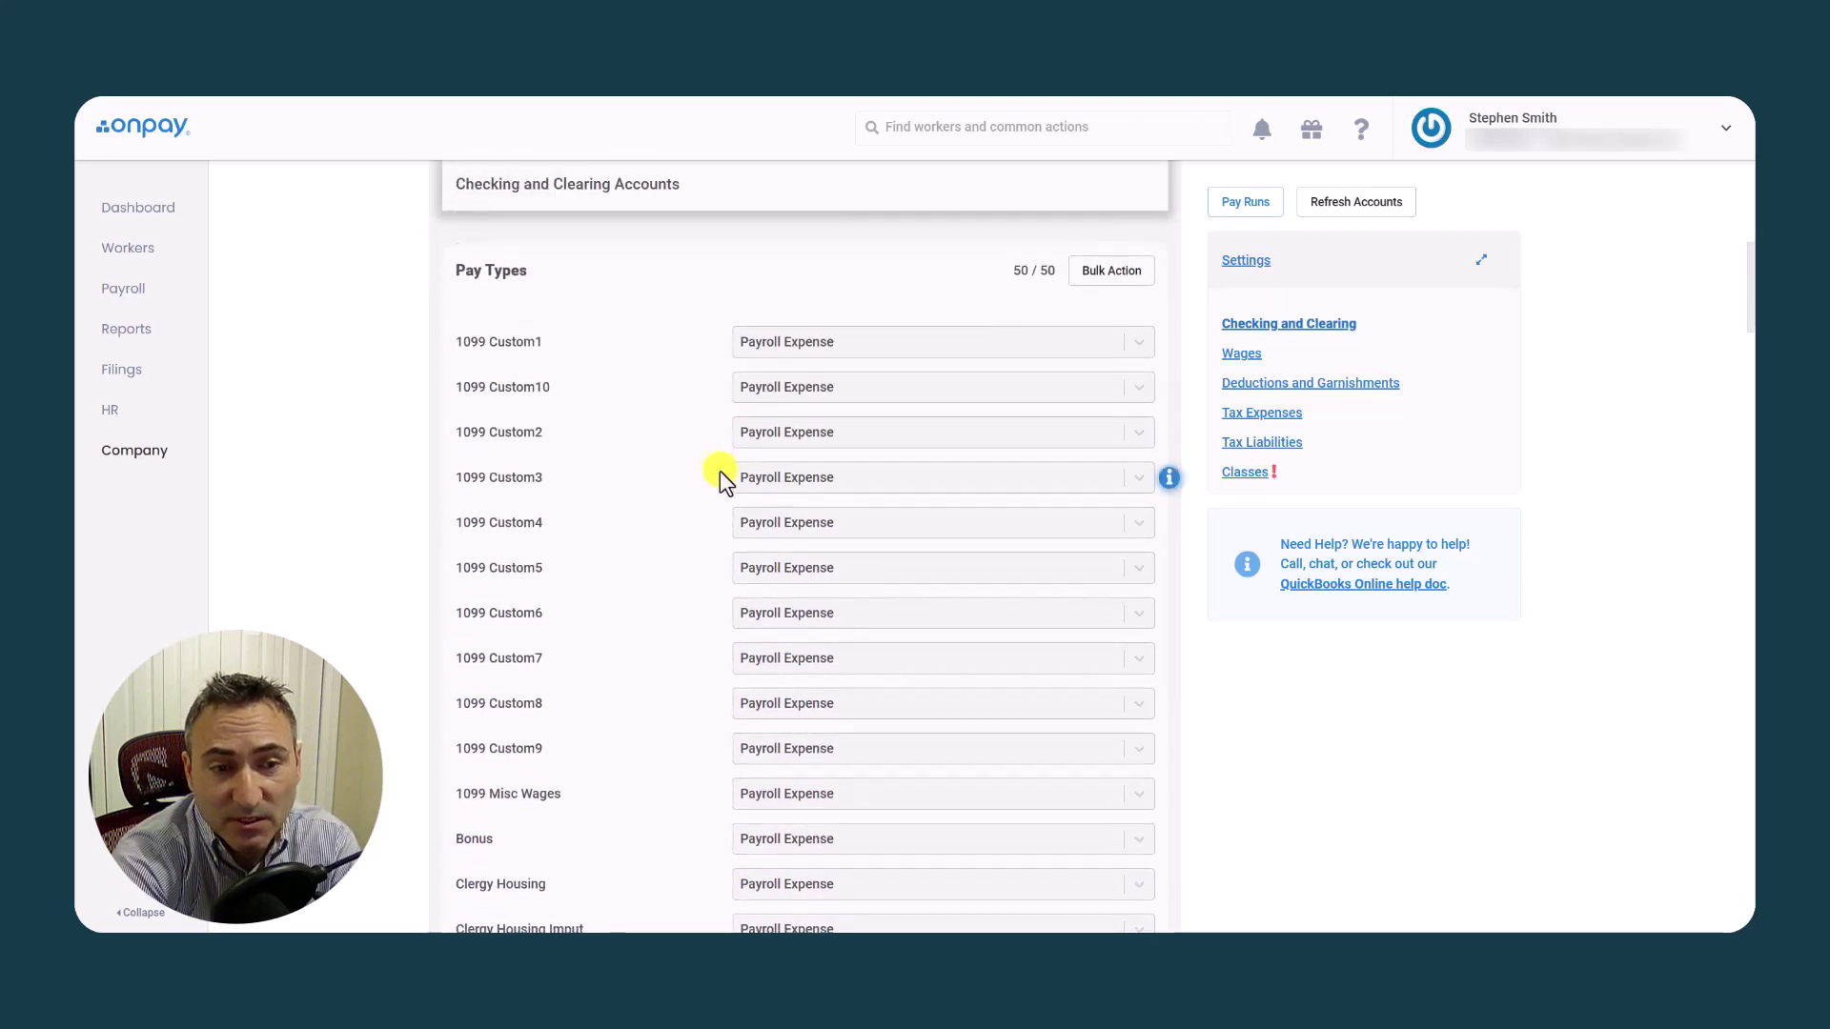
pyautogui.scroll(-4, 719, 471)
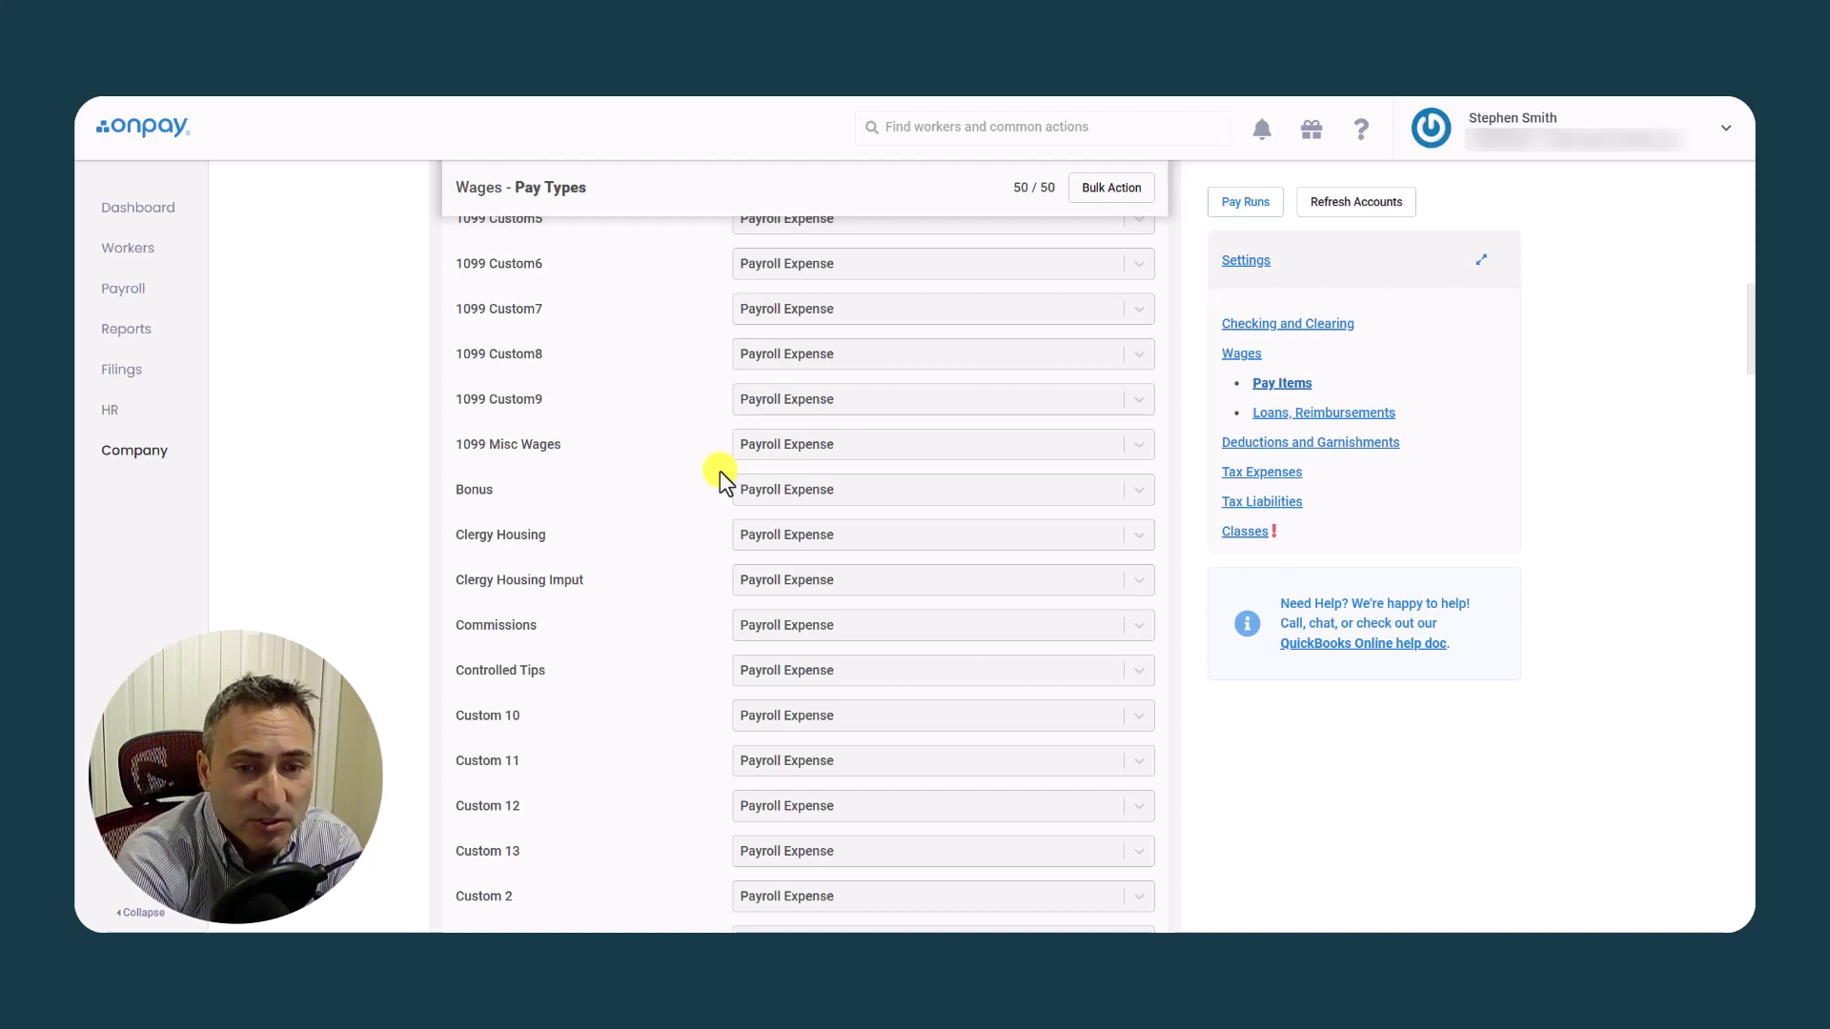
pyautogui.scroll(-6, 719, 471)
pyautogui.scroll(15, 719, 471)
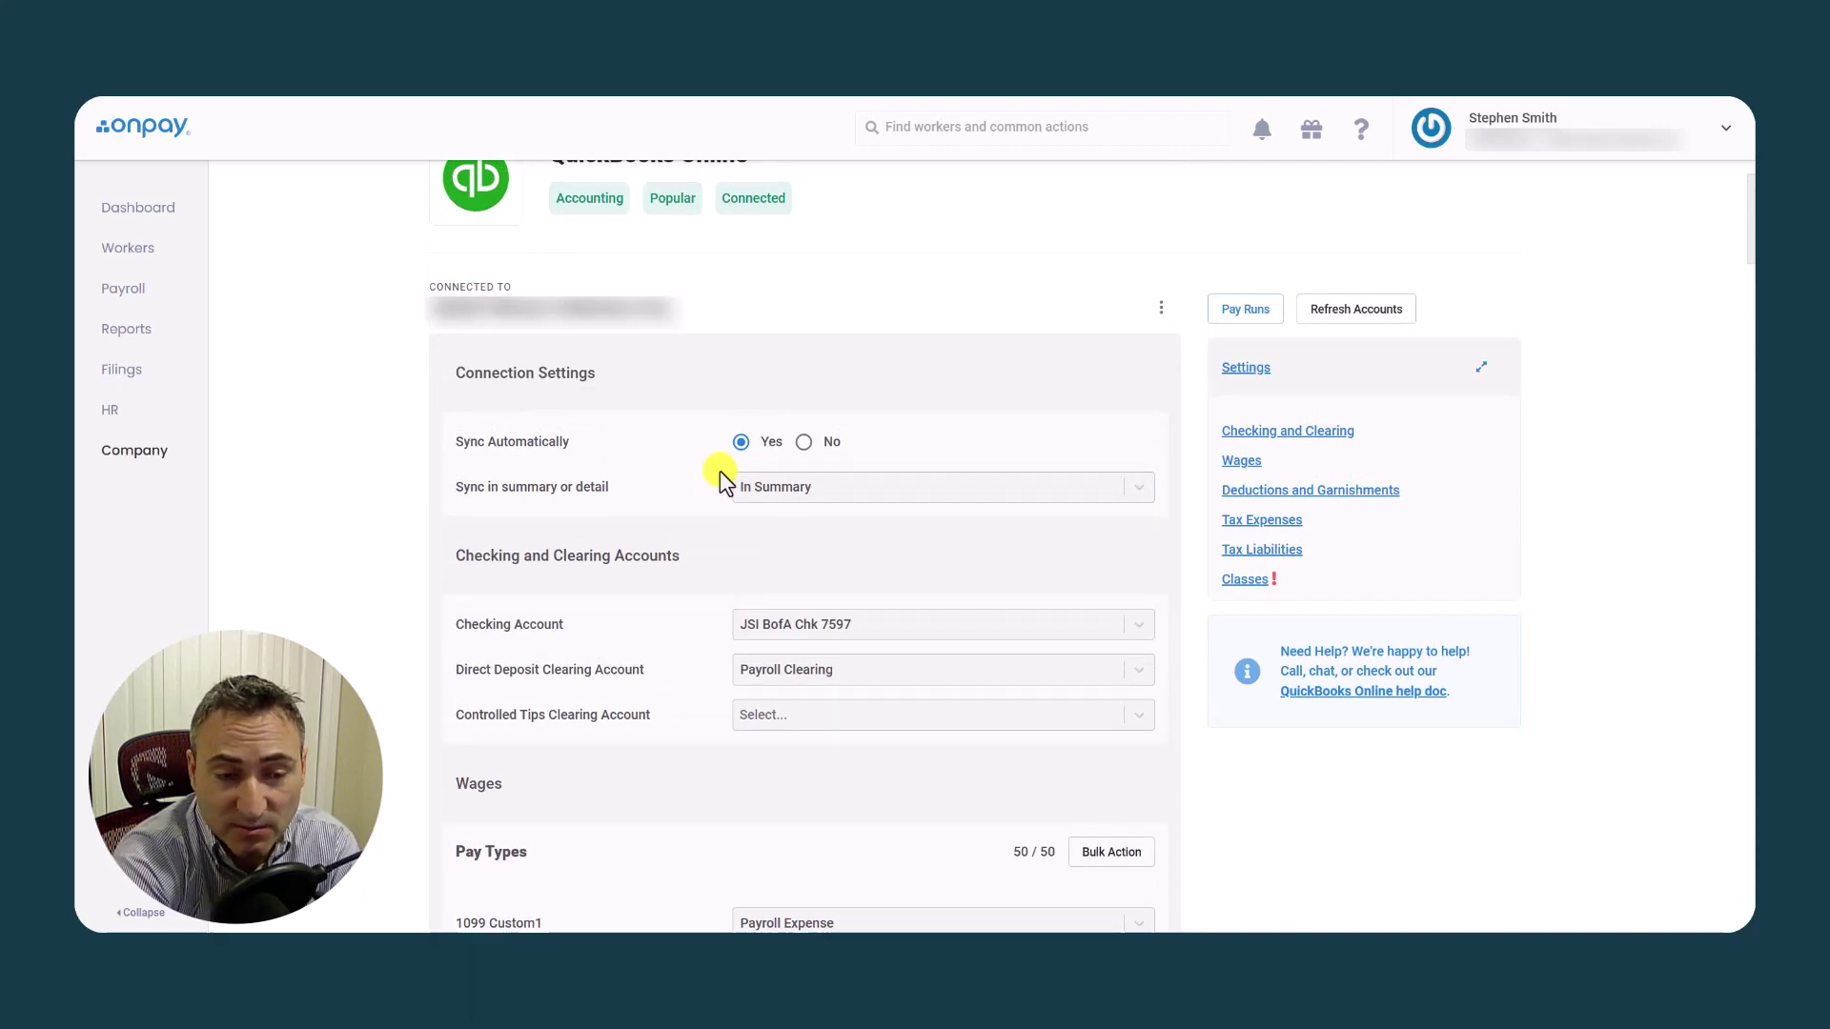
# - Scroll down through the remaining mappings to the Loans, Reimbursements, and Owner Draws section
pyautogui.scroll(-4, 725, 505)
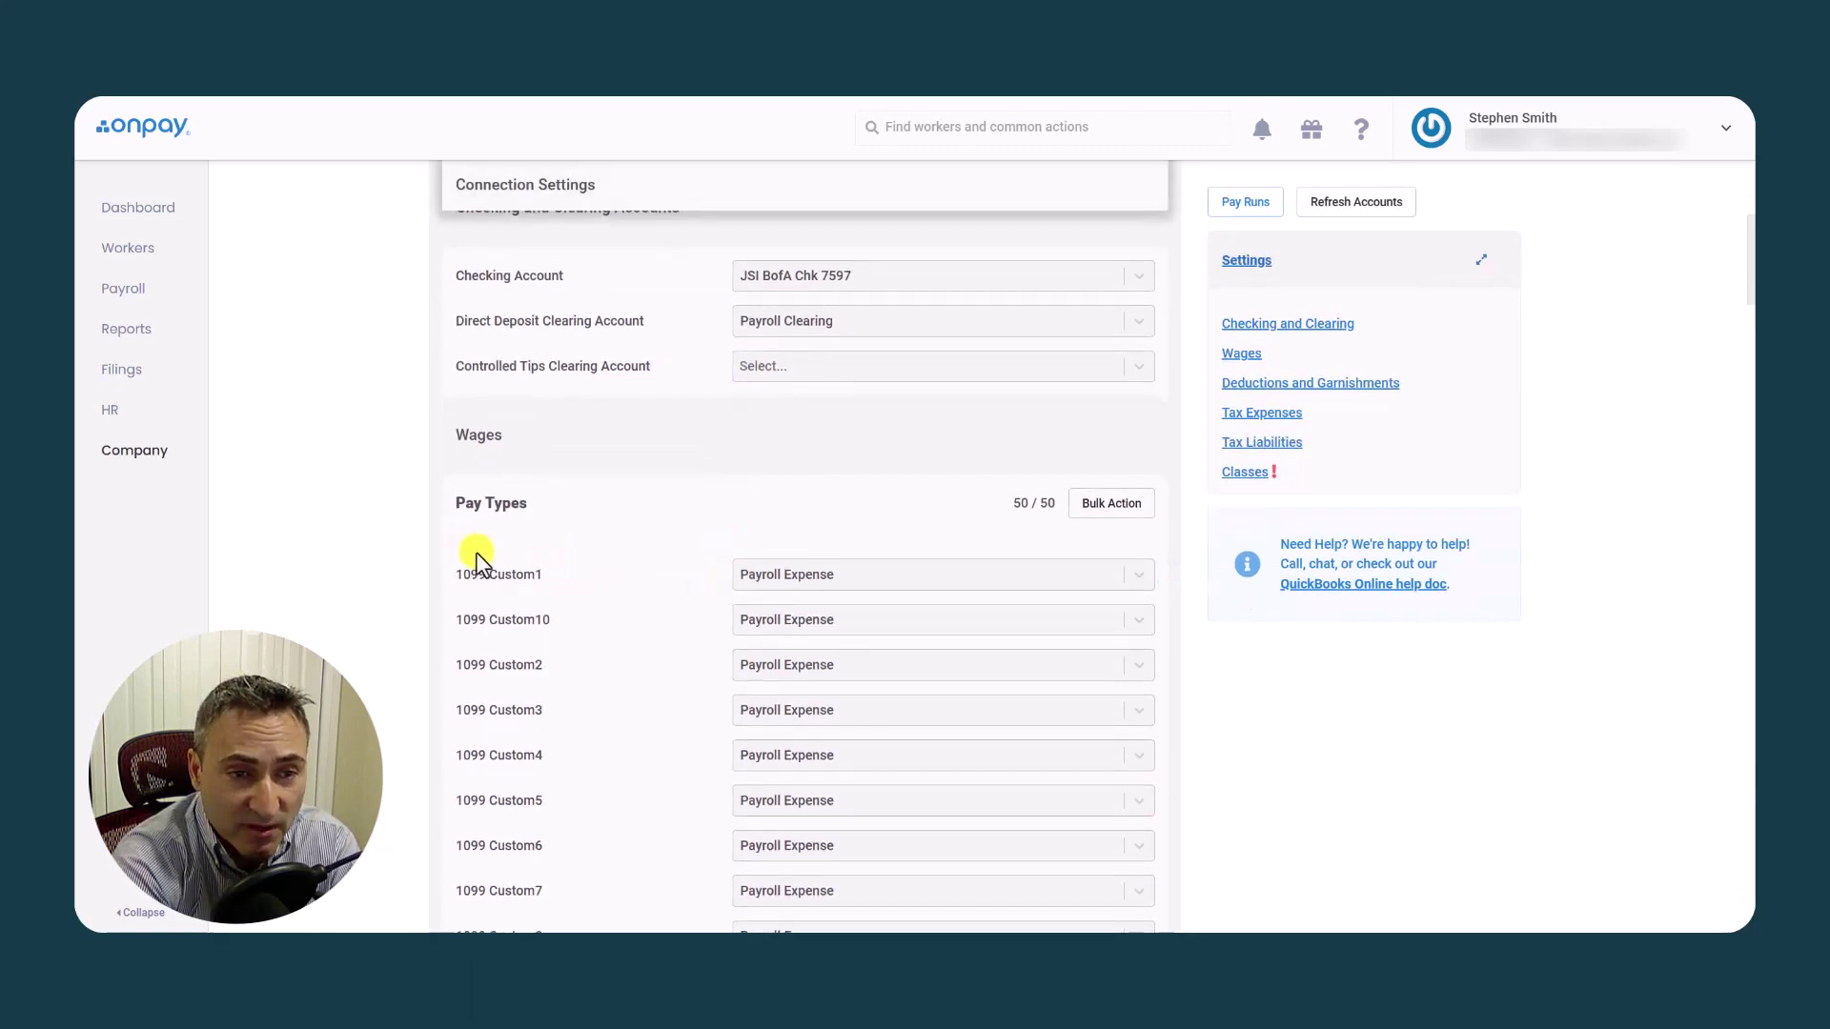
pyautogui.scroll(-1, 660, 585)
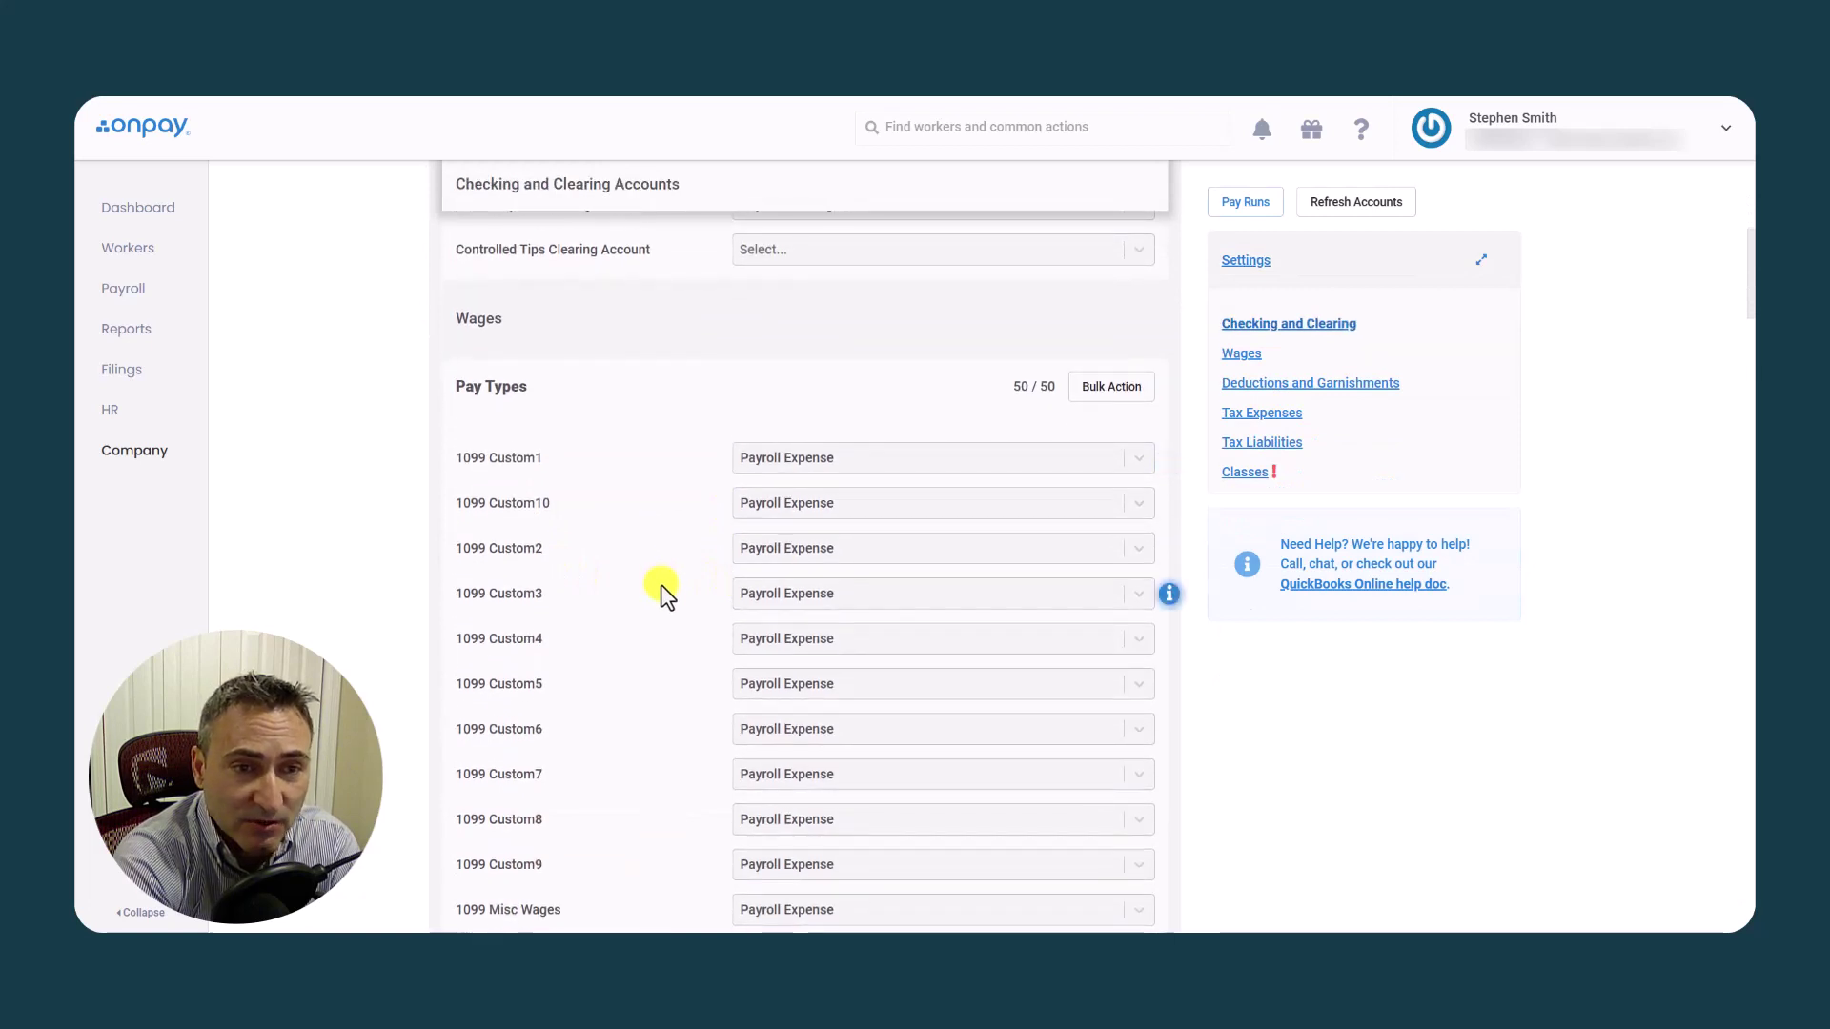
pyautogui.scroll(-1, 660, 585)
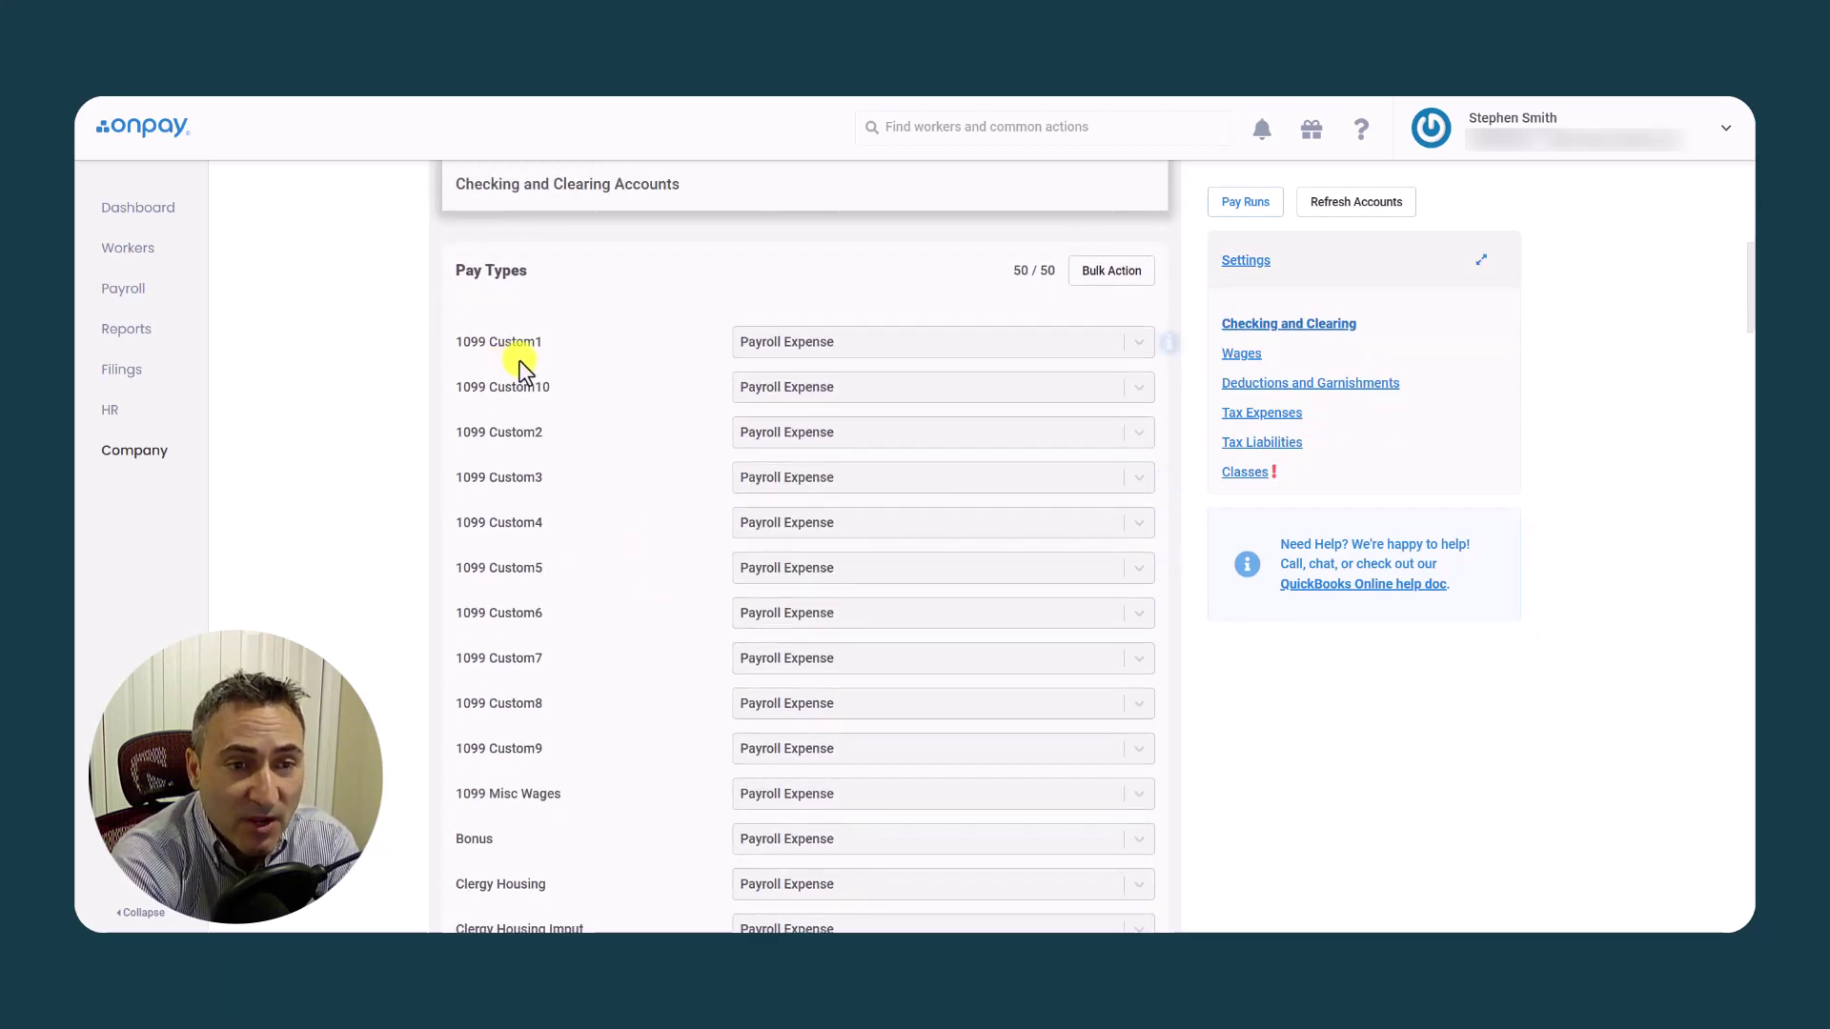
pyautogui.scroll(-2, 539, 648)
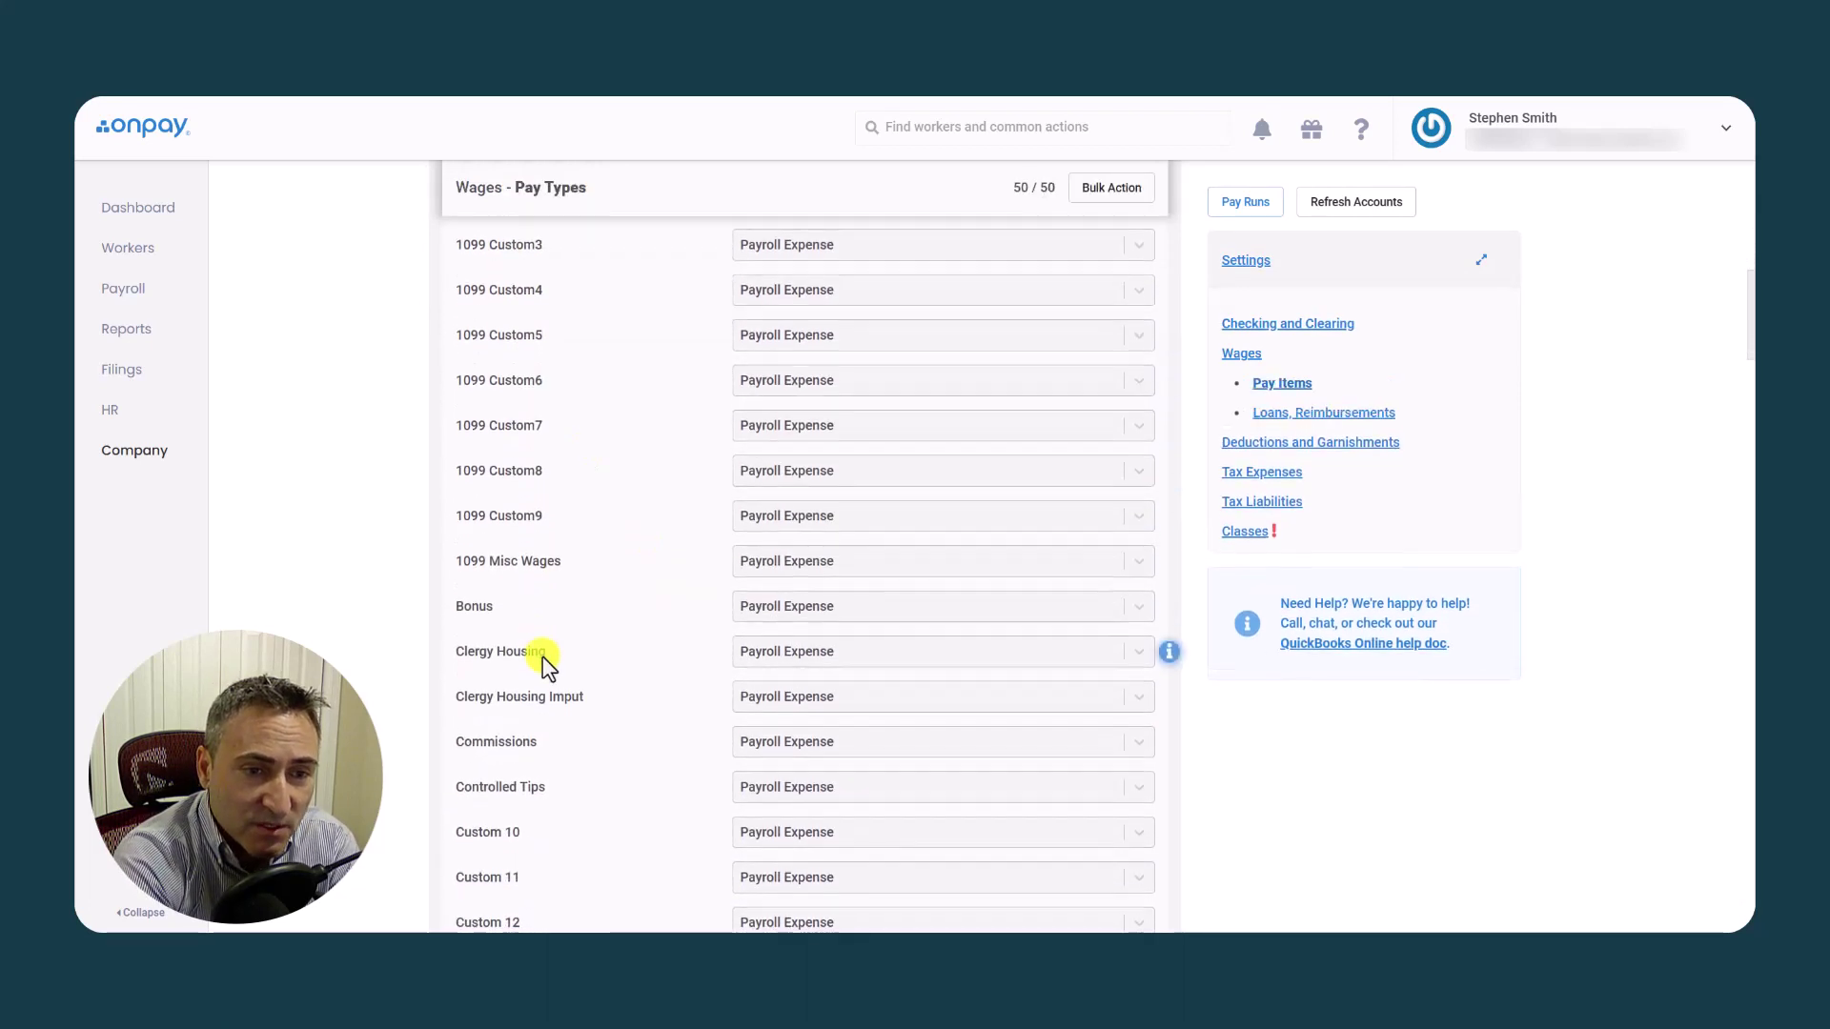
pyautogui.scroll(-1, 496, 650)
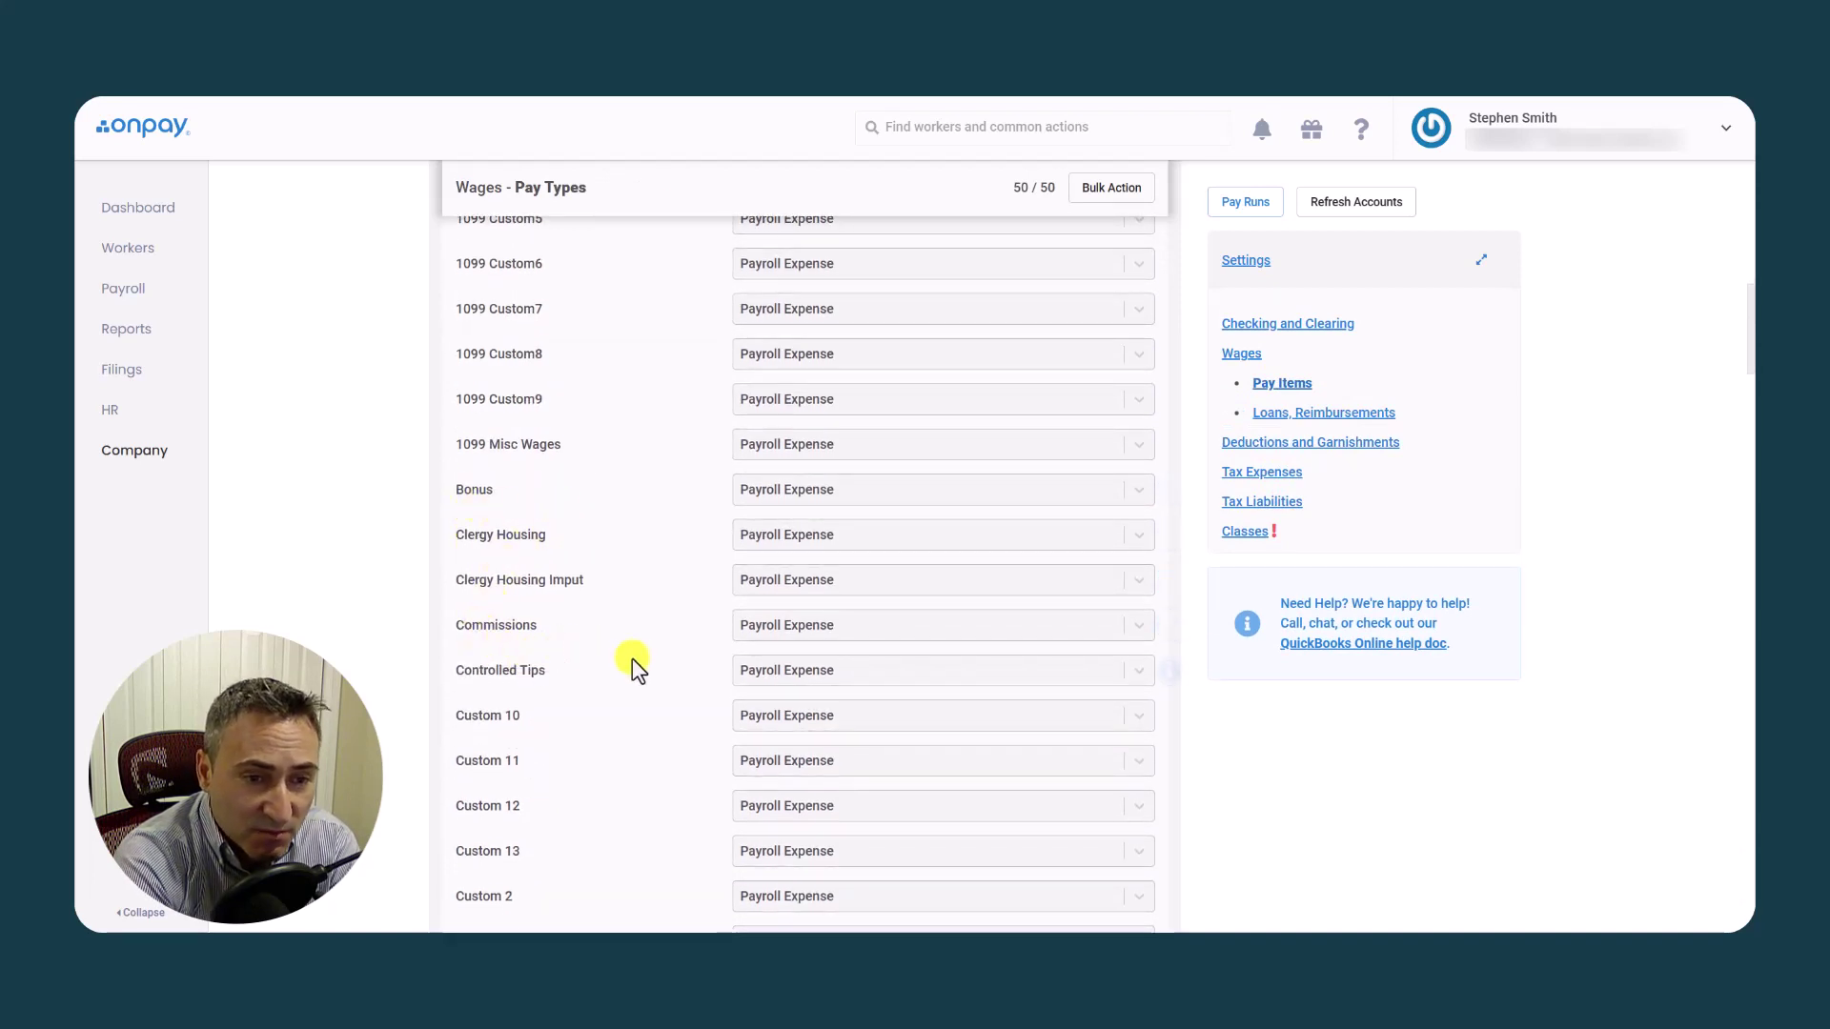
pyautogui.scroll(-7, 632, 660)
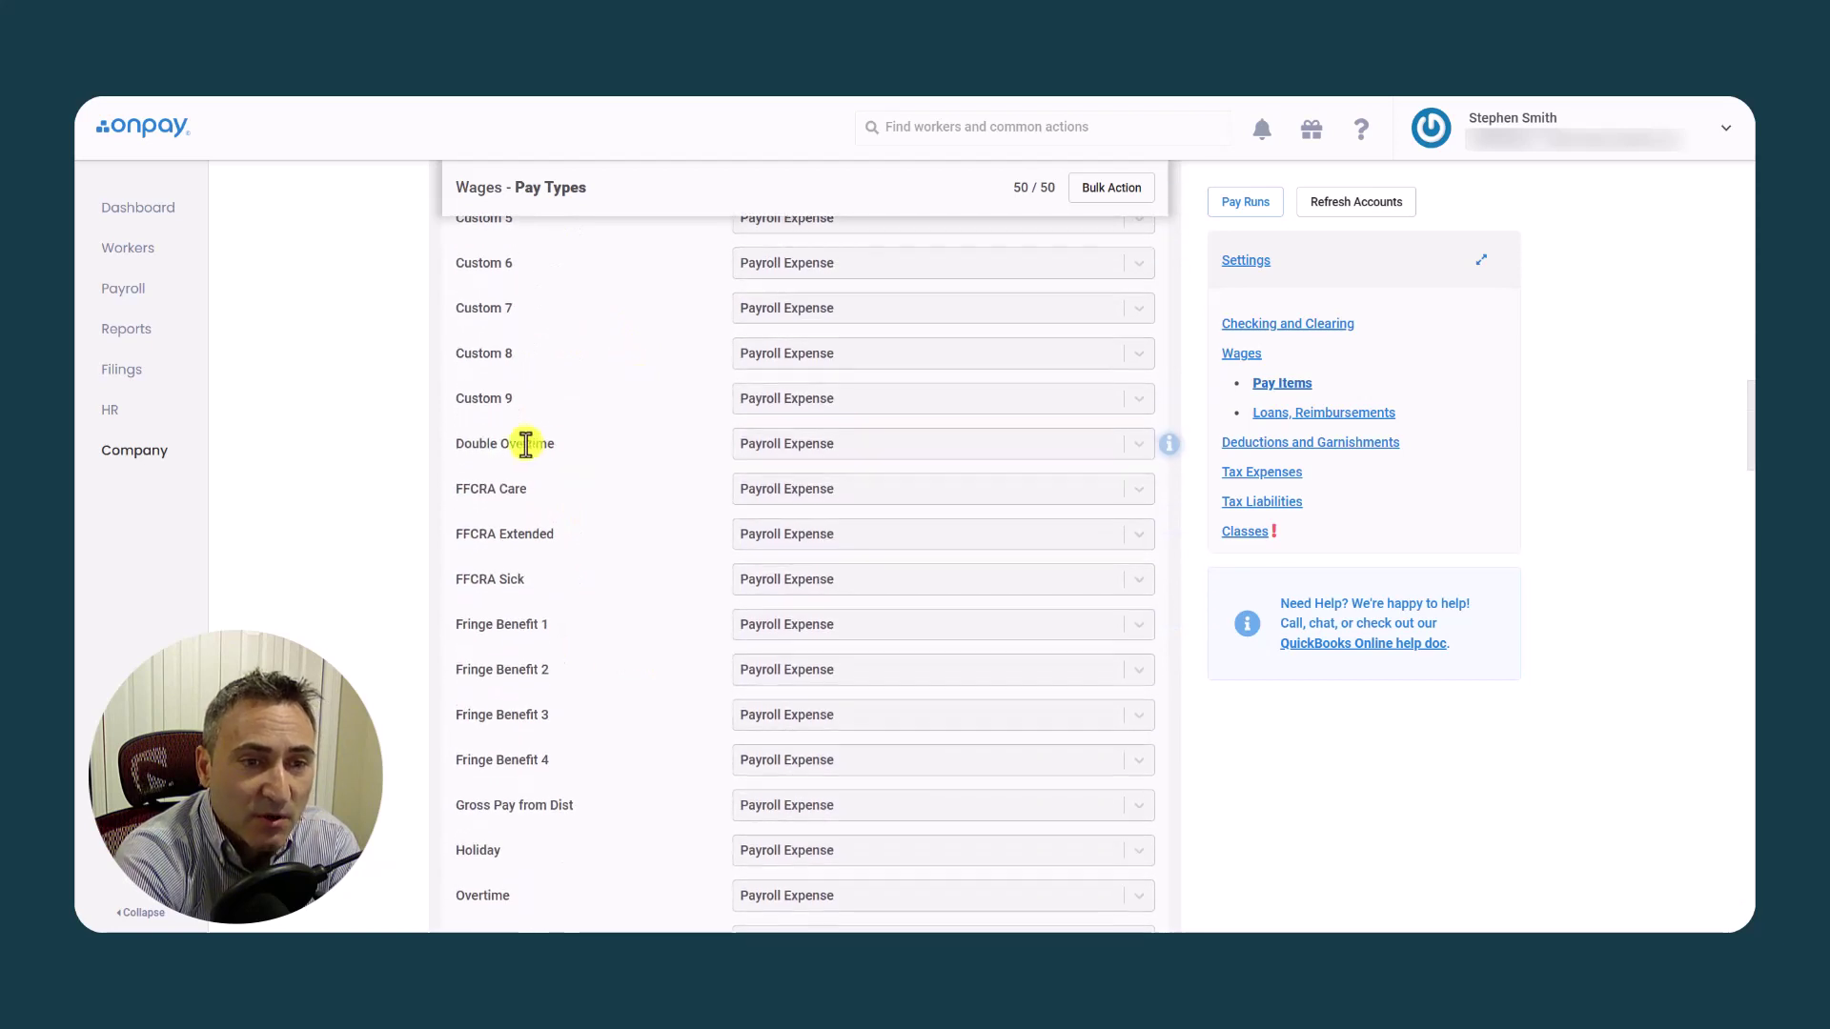
pyautogui.scroll(-3, 719, 488)
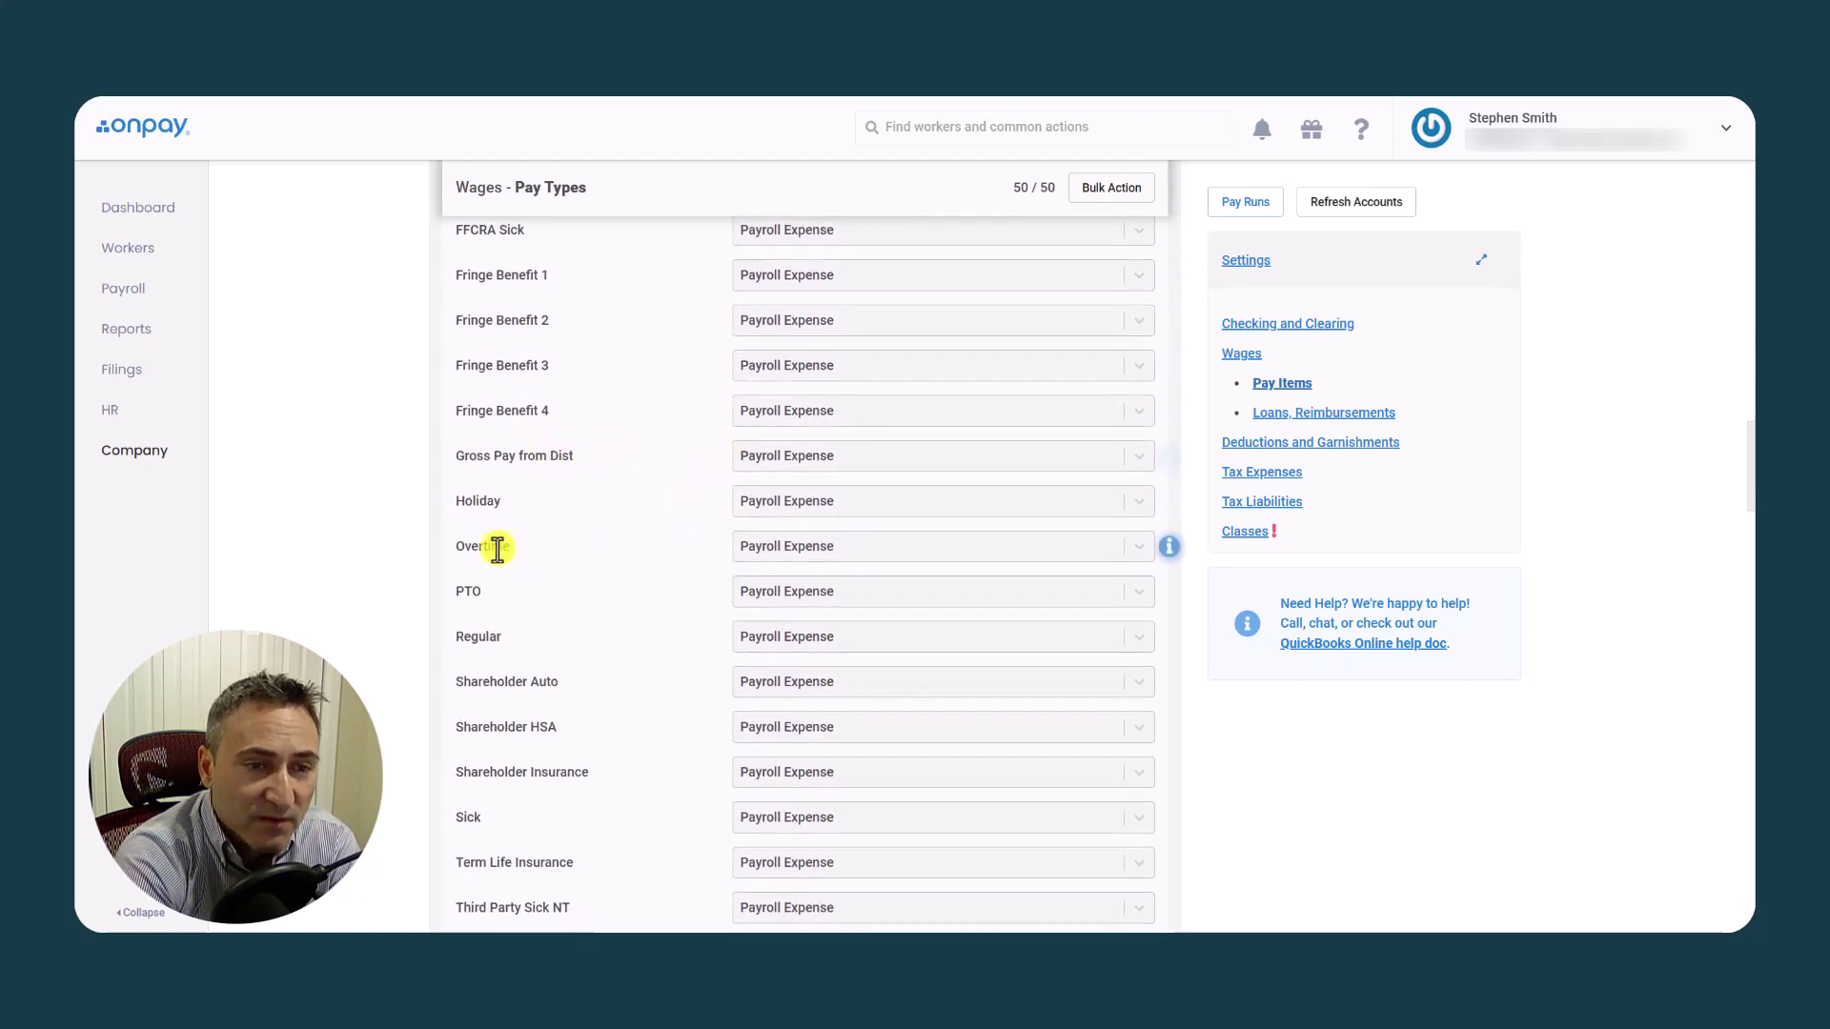
pyautogui.scroll(-1, 507, 700)
pyautogui.scroll(-1, 507, 696)
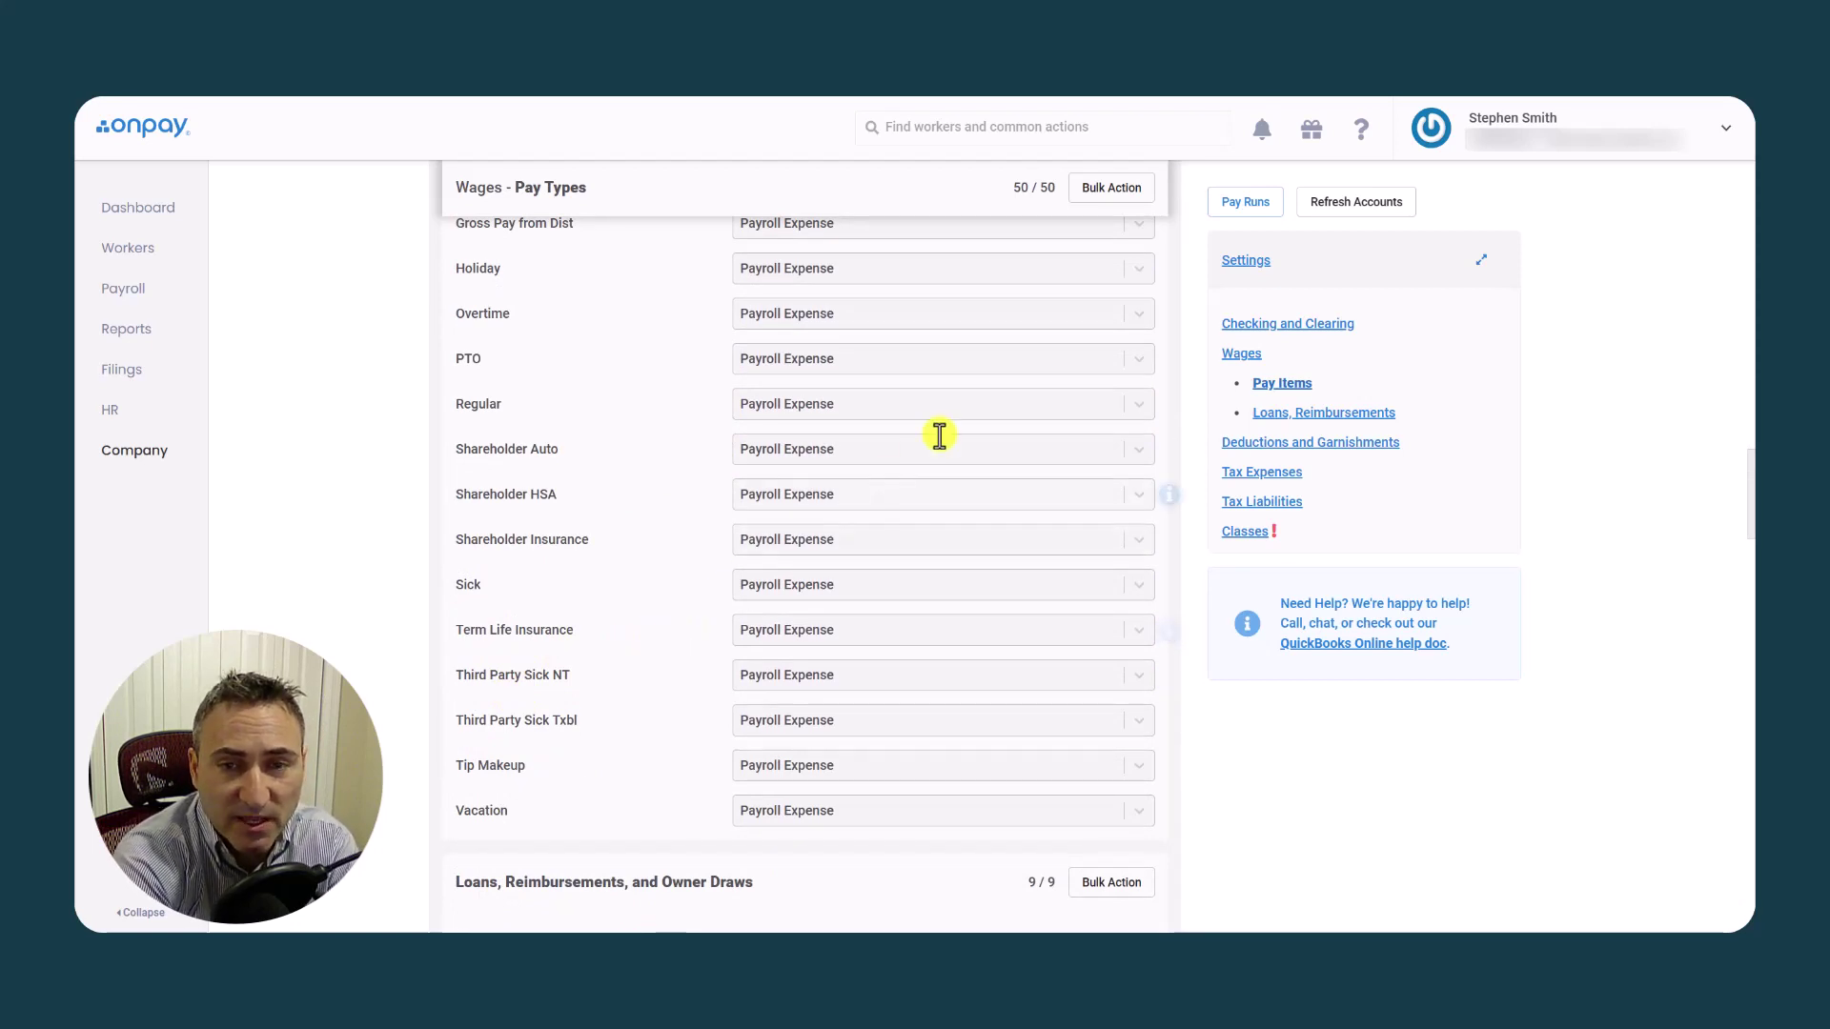
pyautogui.scroll(-2, 969, 419)
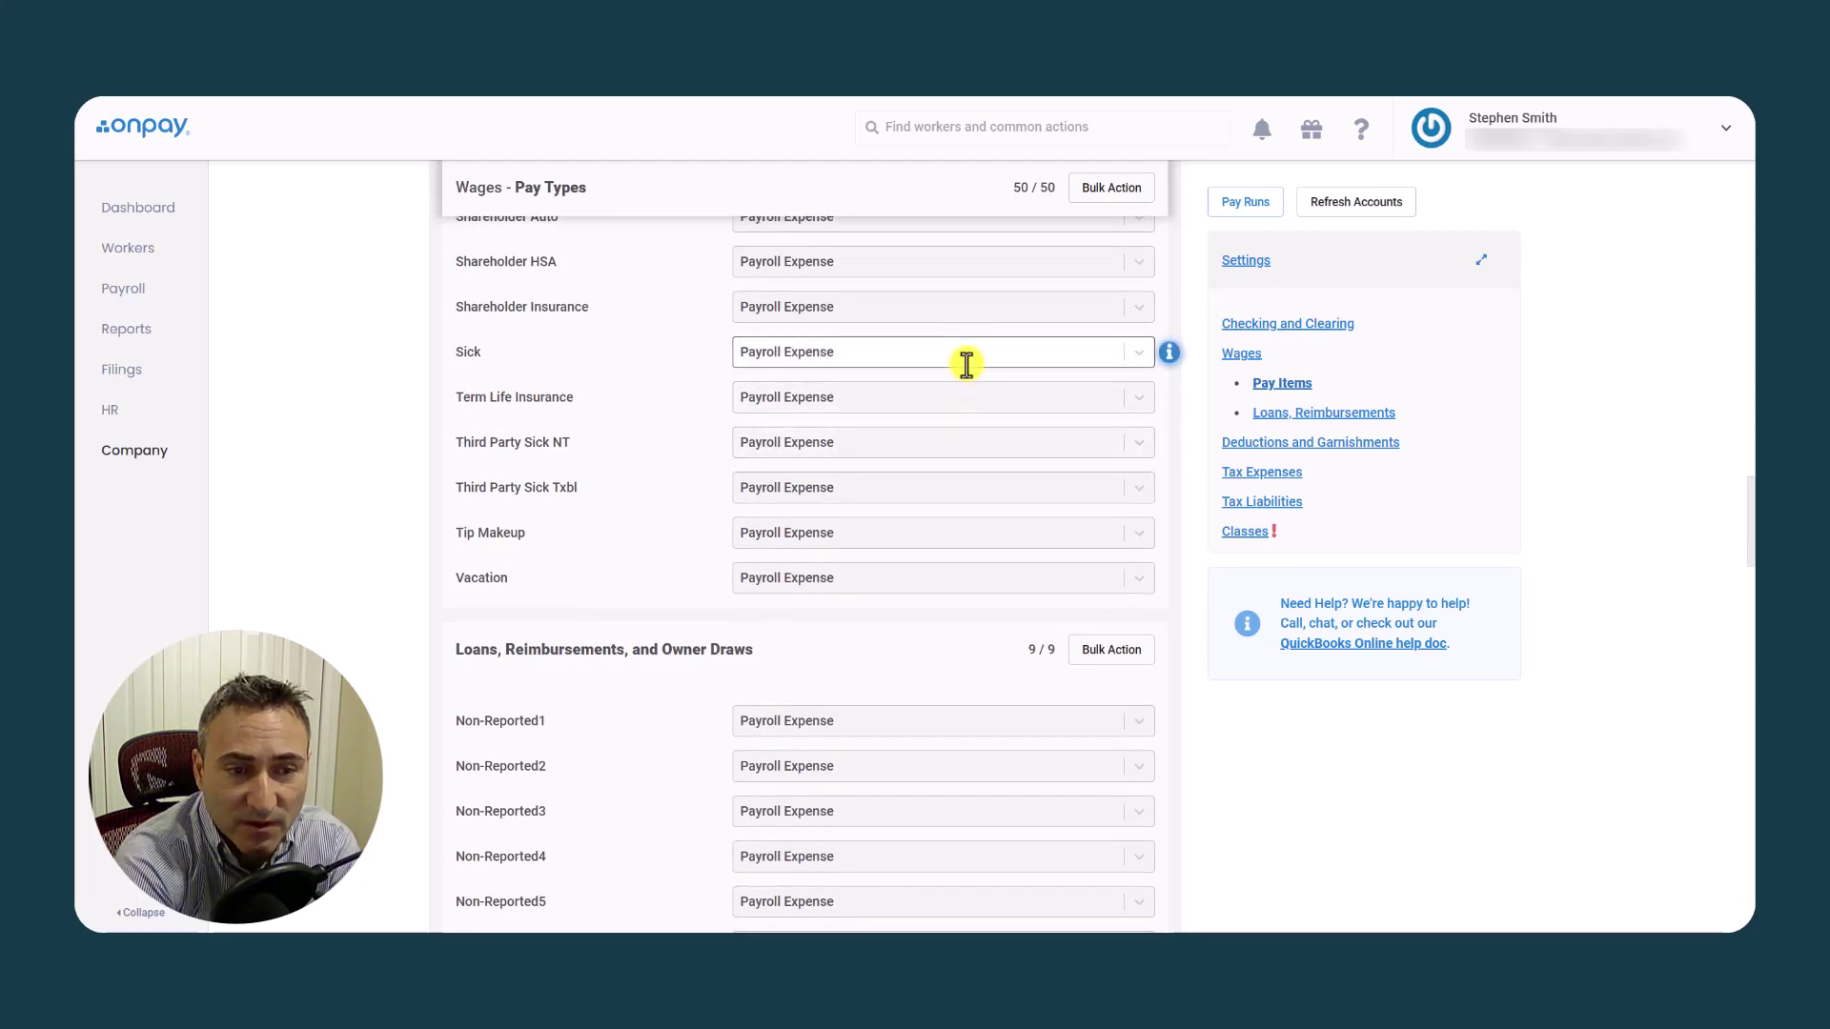
pyautogui.scroll(-3, 966, 363)
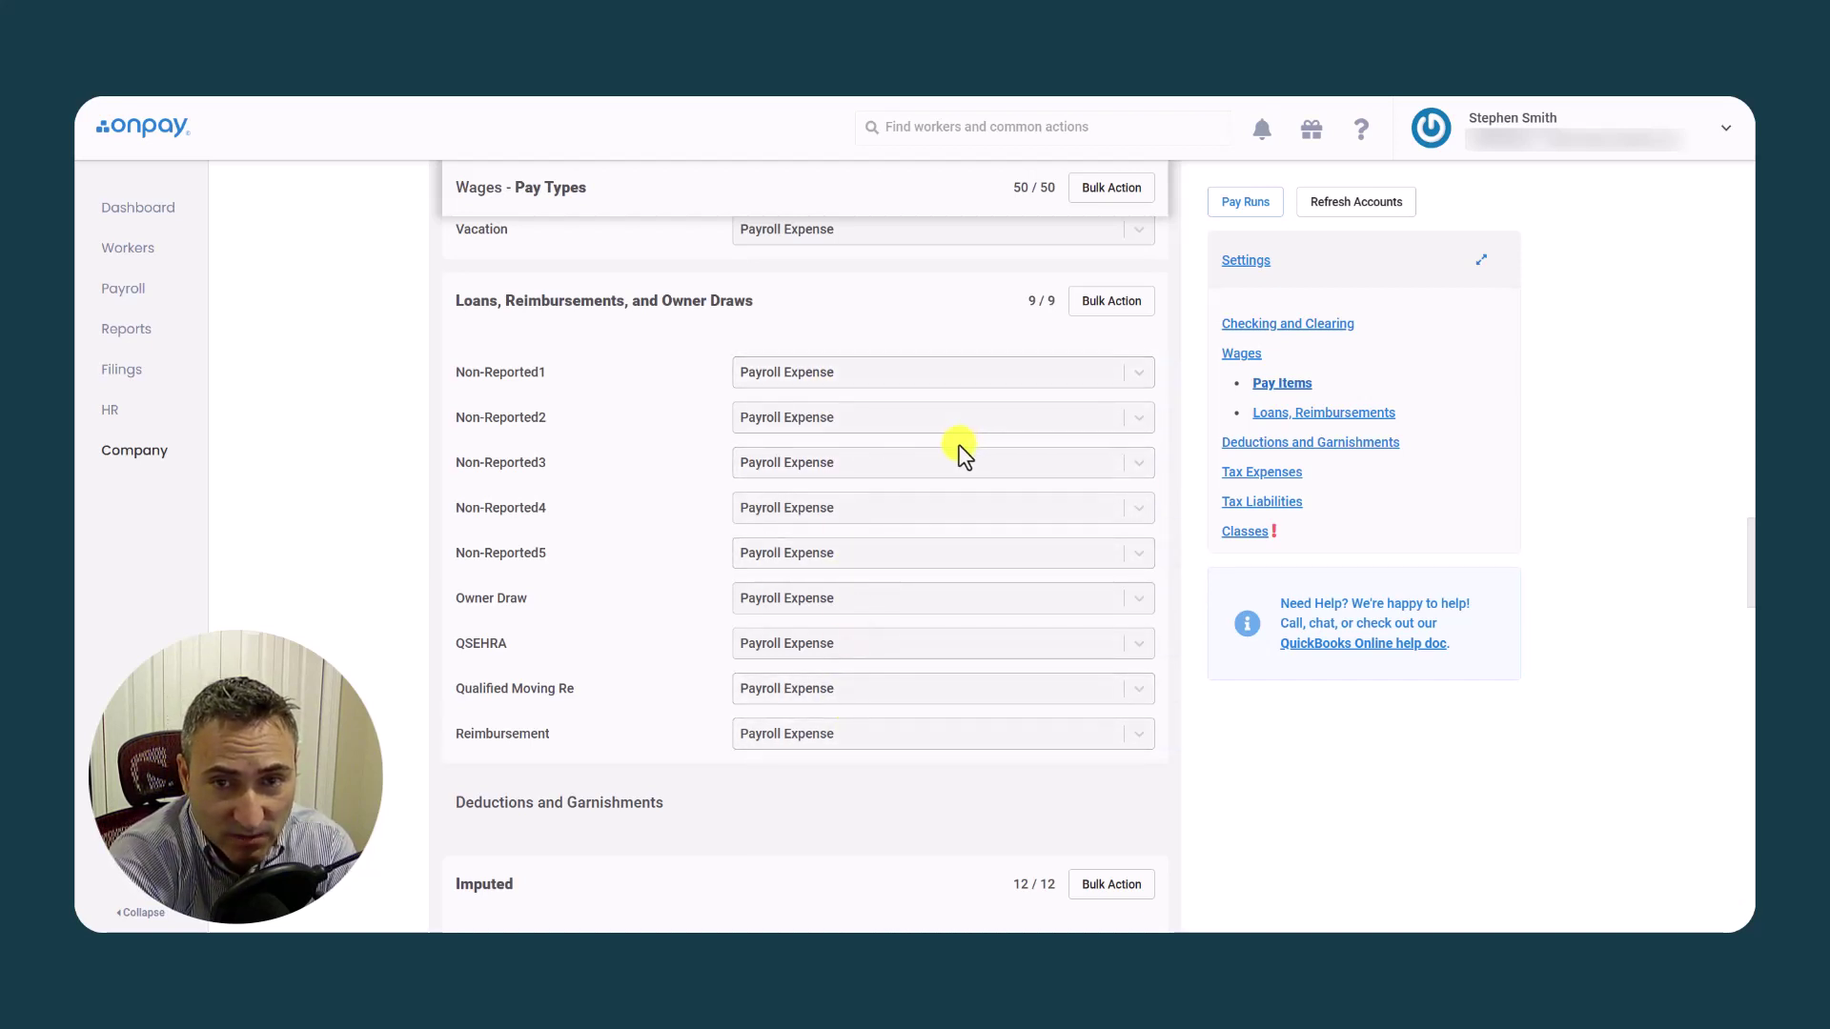
# - Bulk-map all Loans, Reimbursements, and Owner Draws to Payroll Expense, filtering accounts by 'payr'
pyautogui.click(1096, 314)
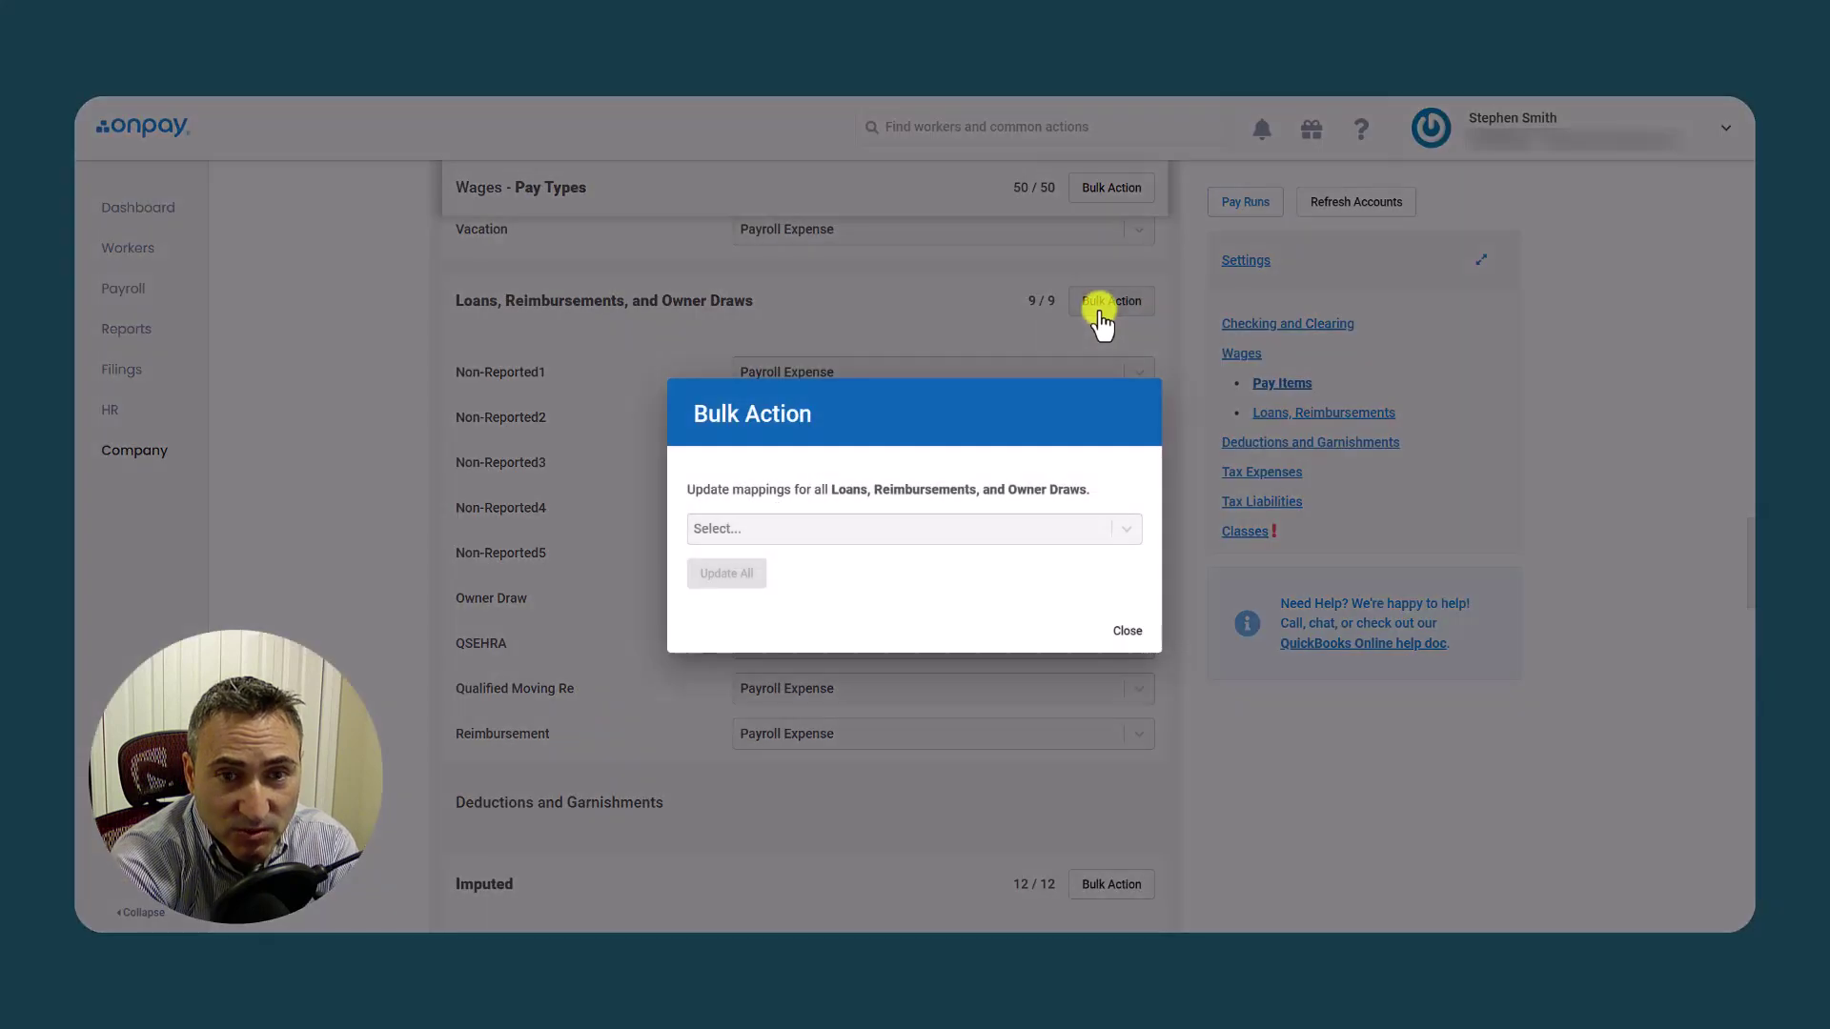
pyautogui.click(744, 531)
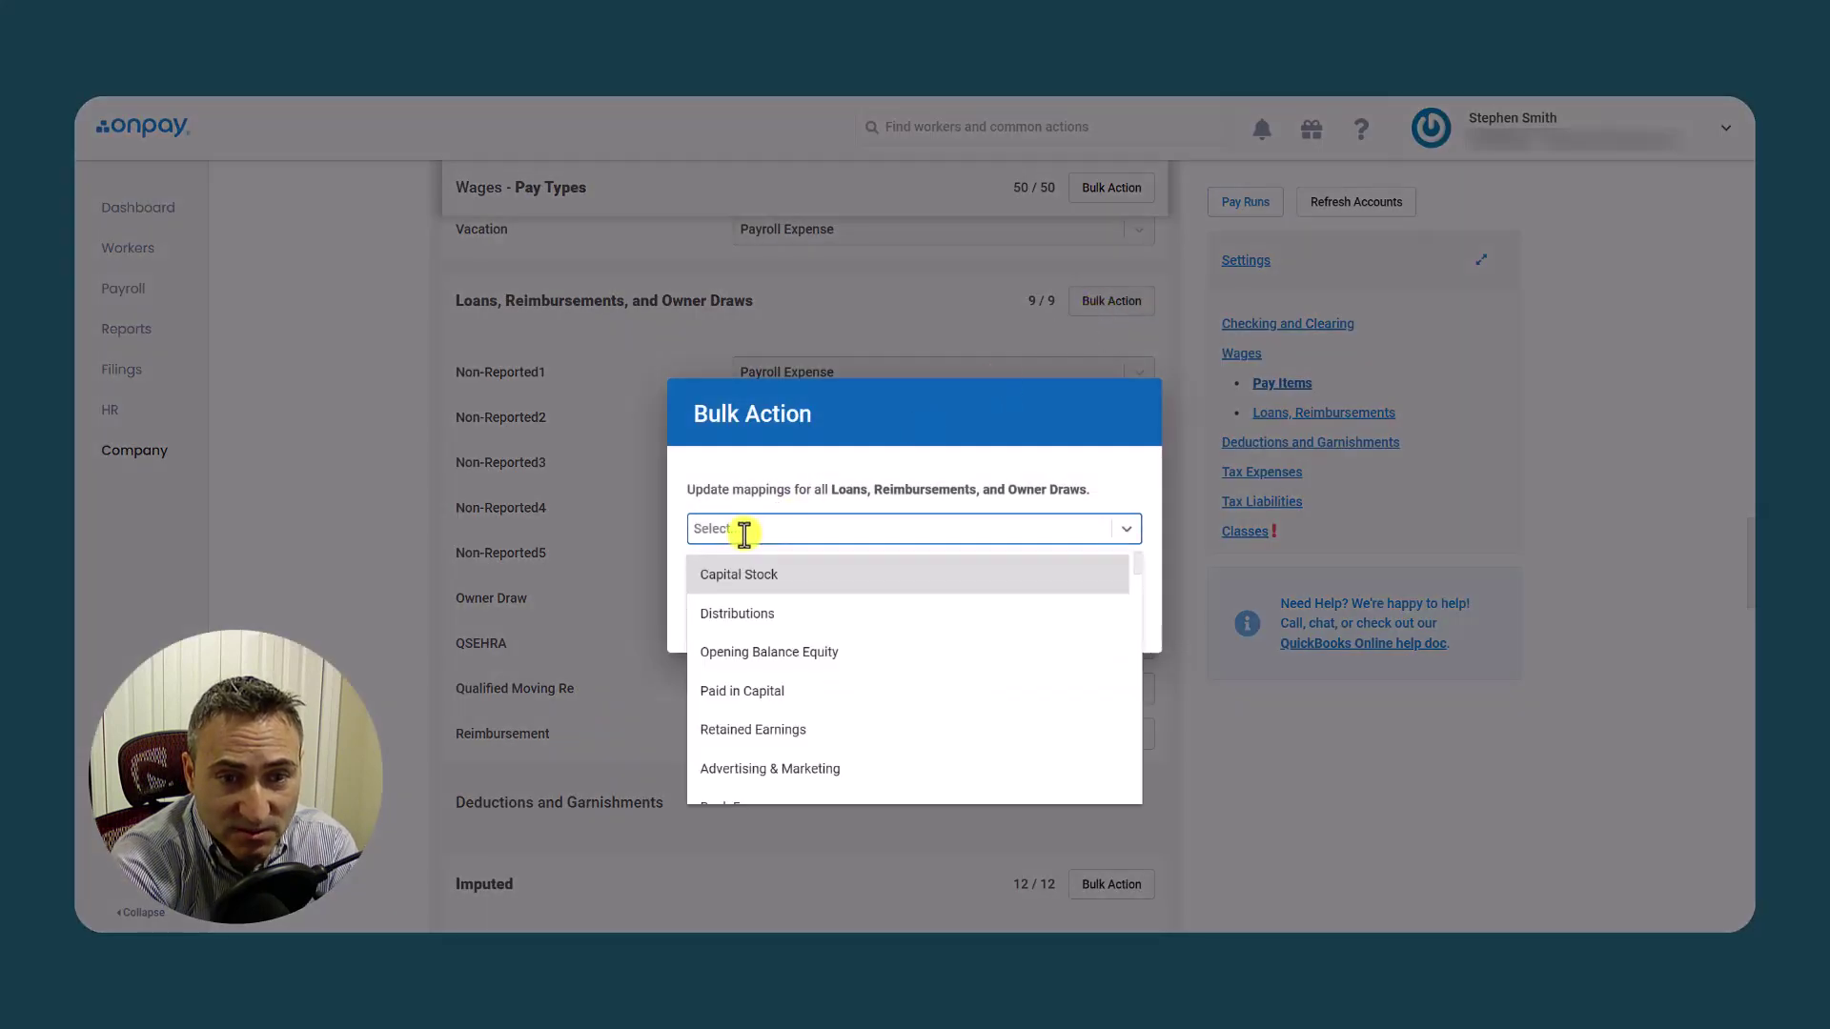
pyautogui.click(767, 529)
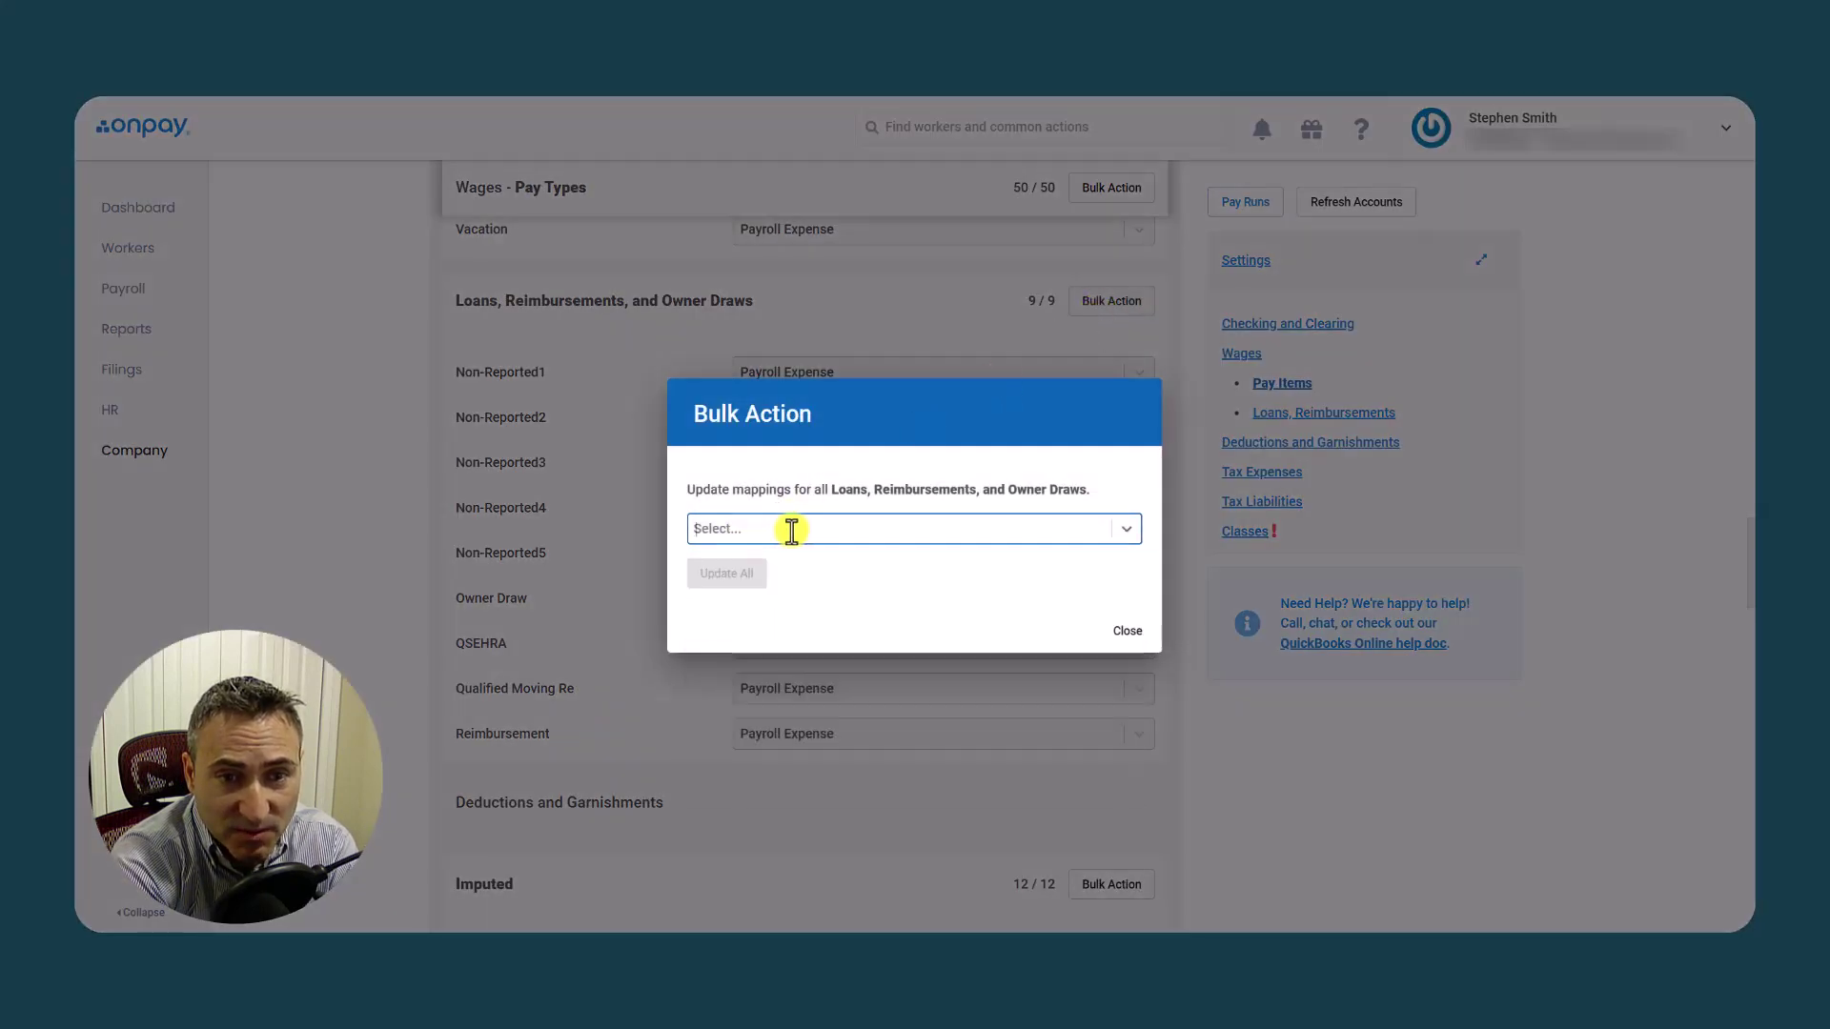
pyautogui.click(1127, 529)
pyautogui.scroll(-1, 799, 634)
pyautogui.scroll(-5, 799, 643)
pyautogui.write('payr')
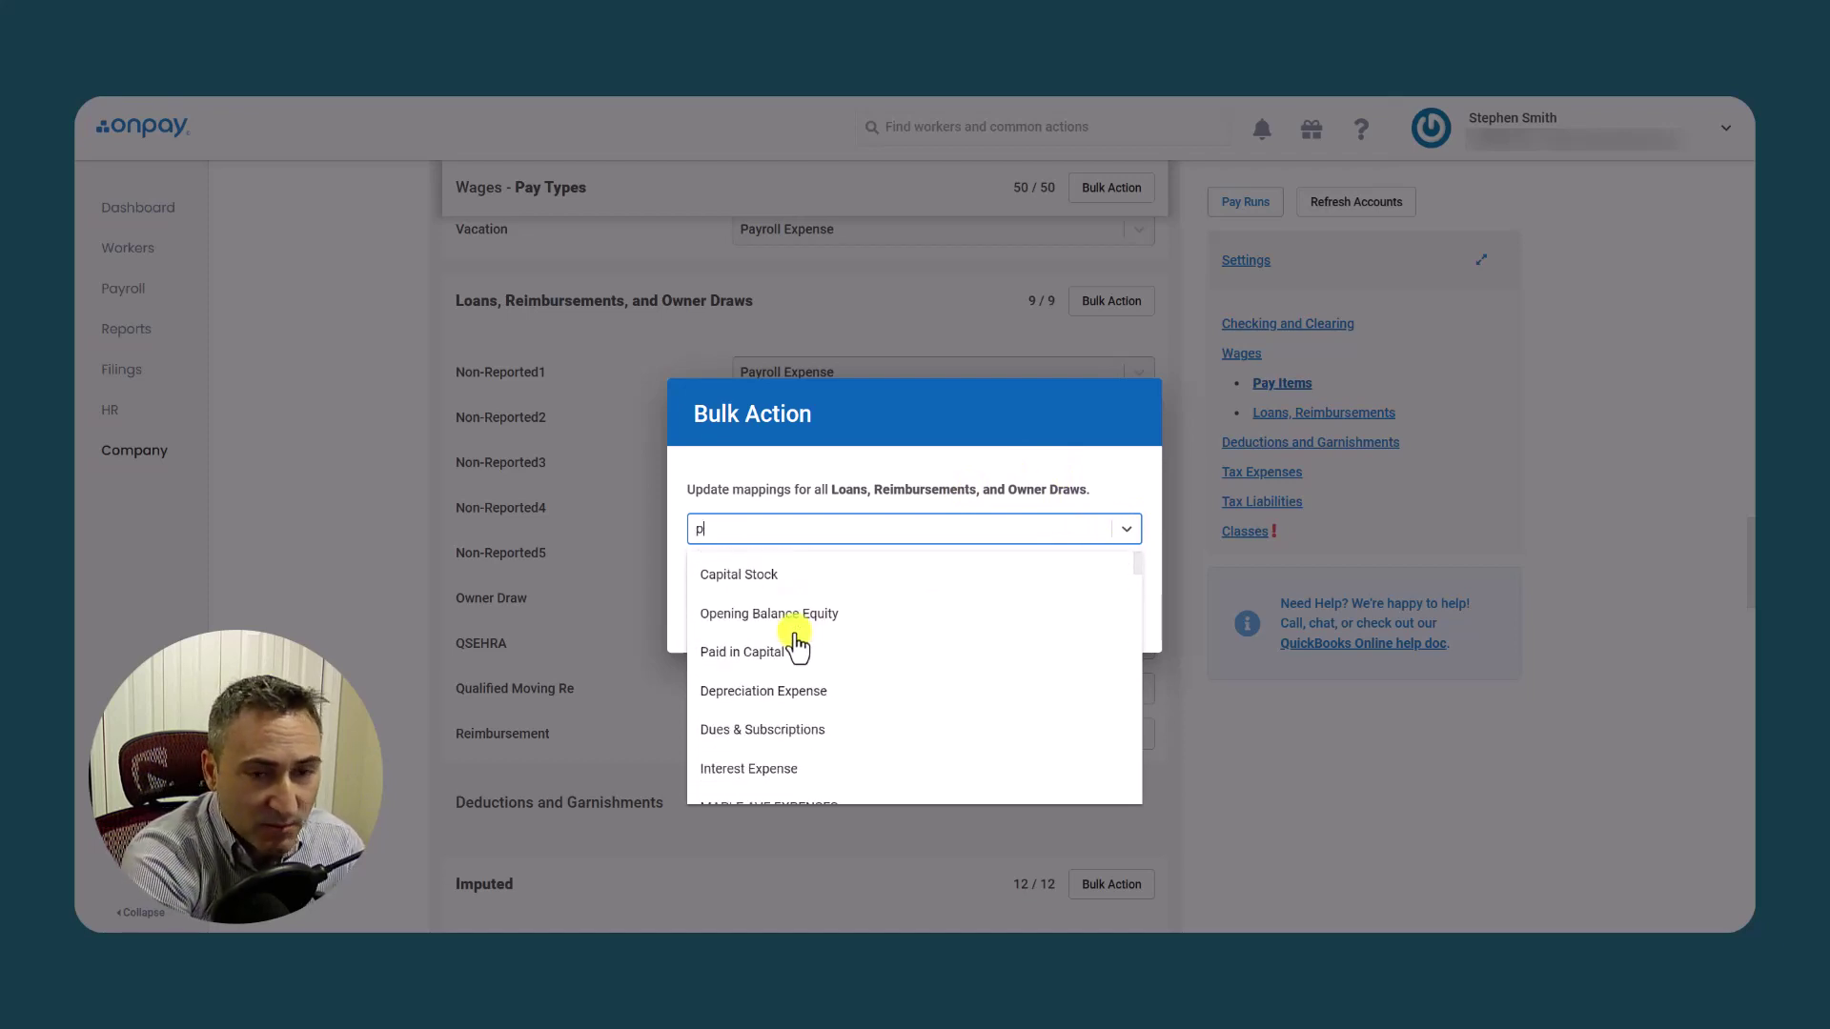
pyautogui.click(778, 582)
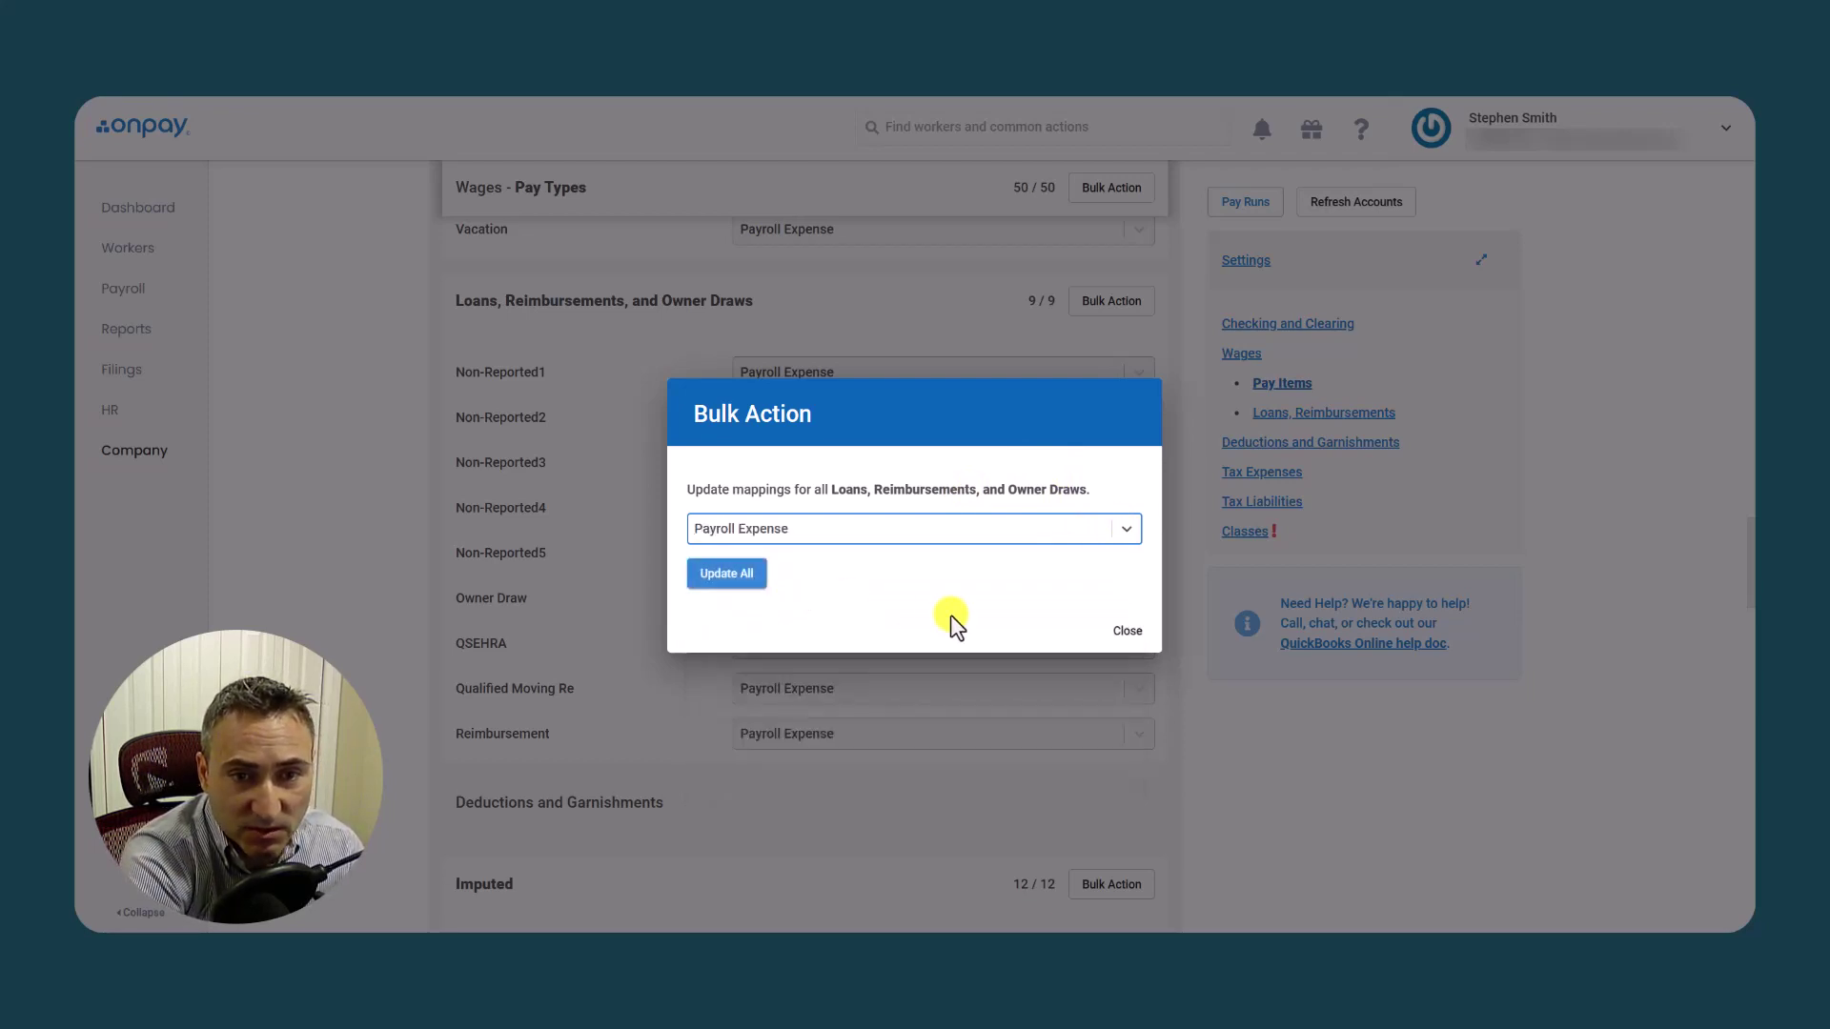
pyautogui.click(735, 582)
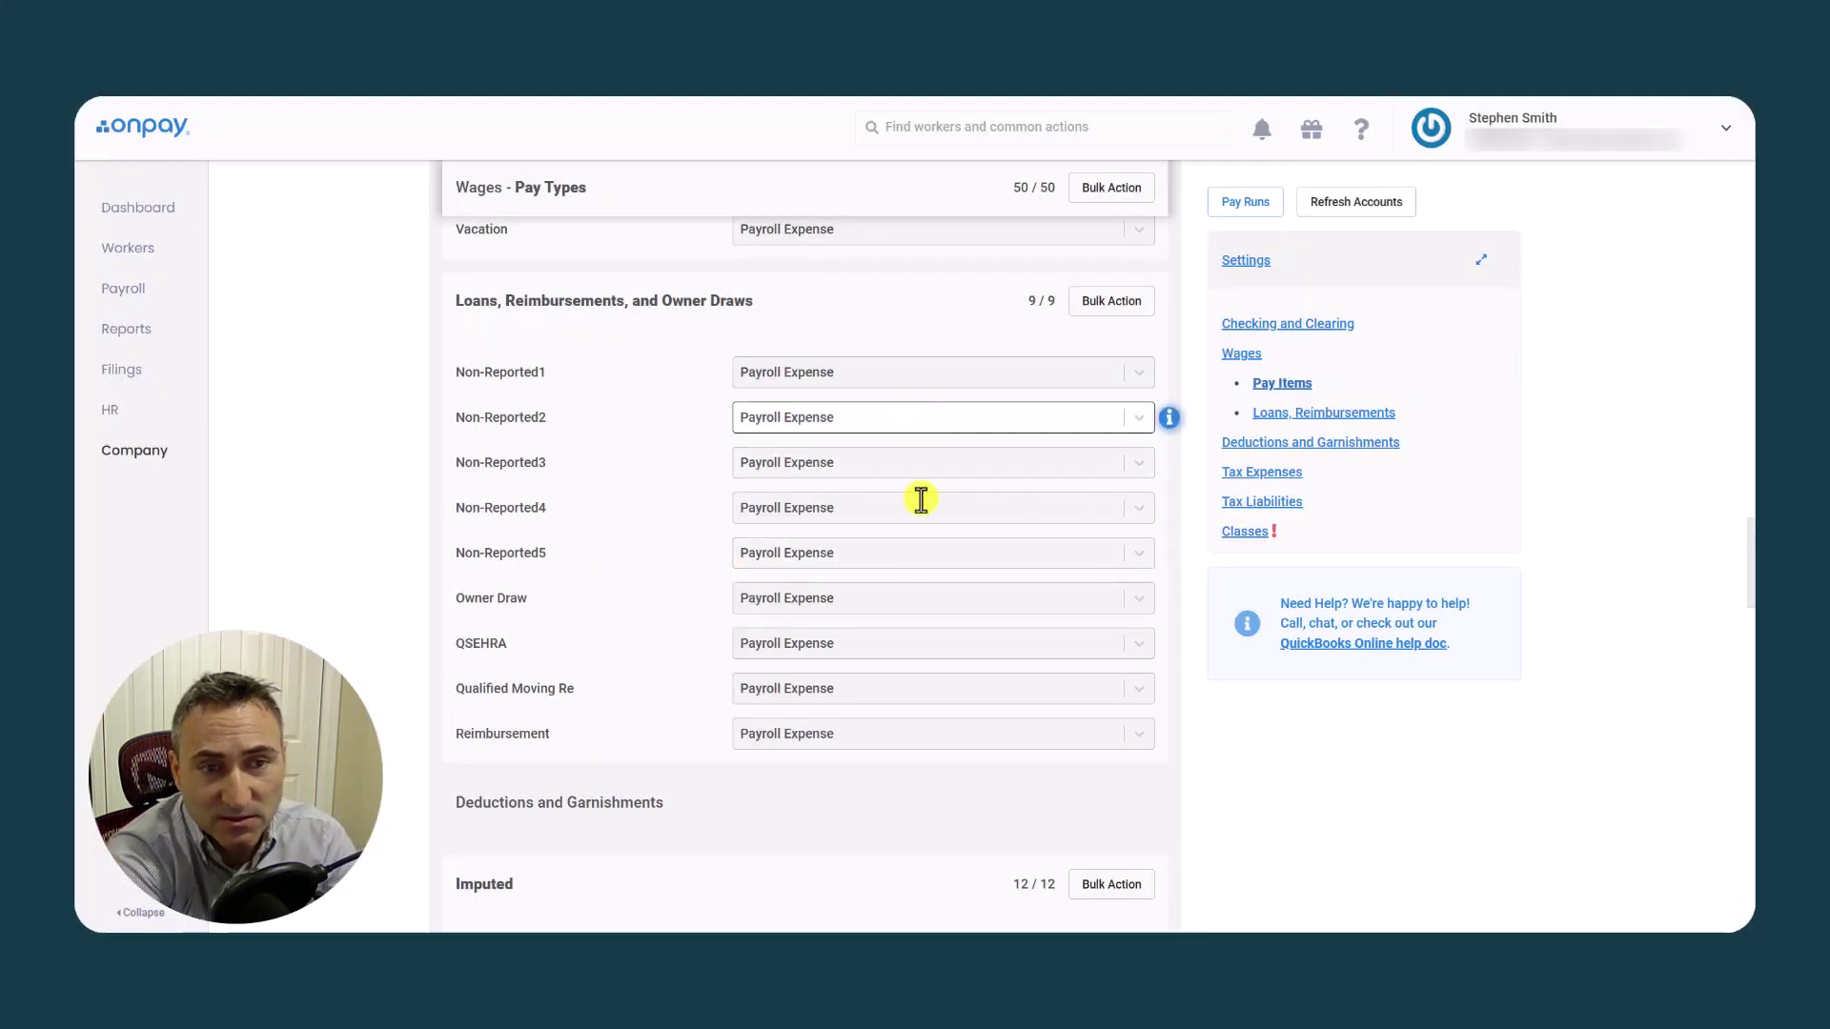
pyautogui.click(1140, 608)
pyautogui.click(1127, 605)
pyautogui.scroll(-4, 964, 602)
pyautogui.scroll(-3, 968, 605)
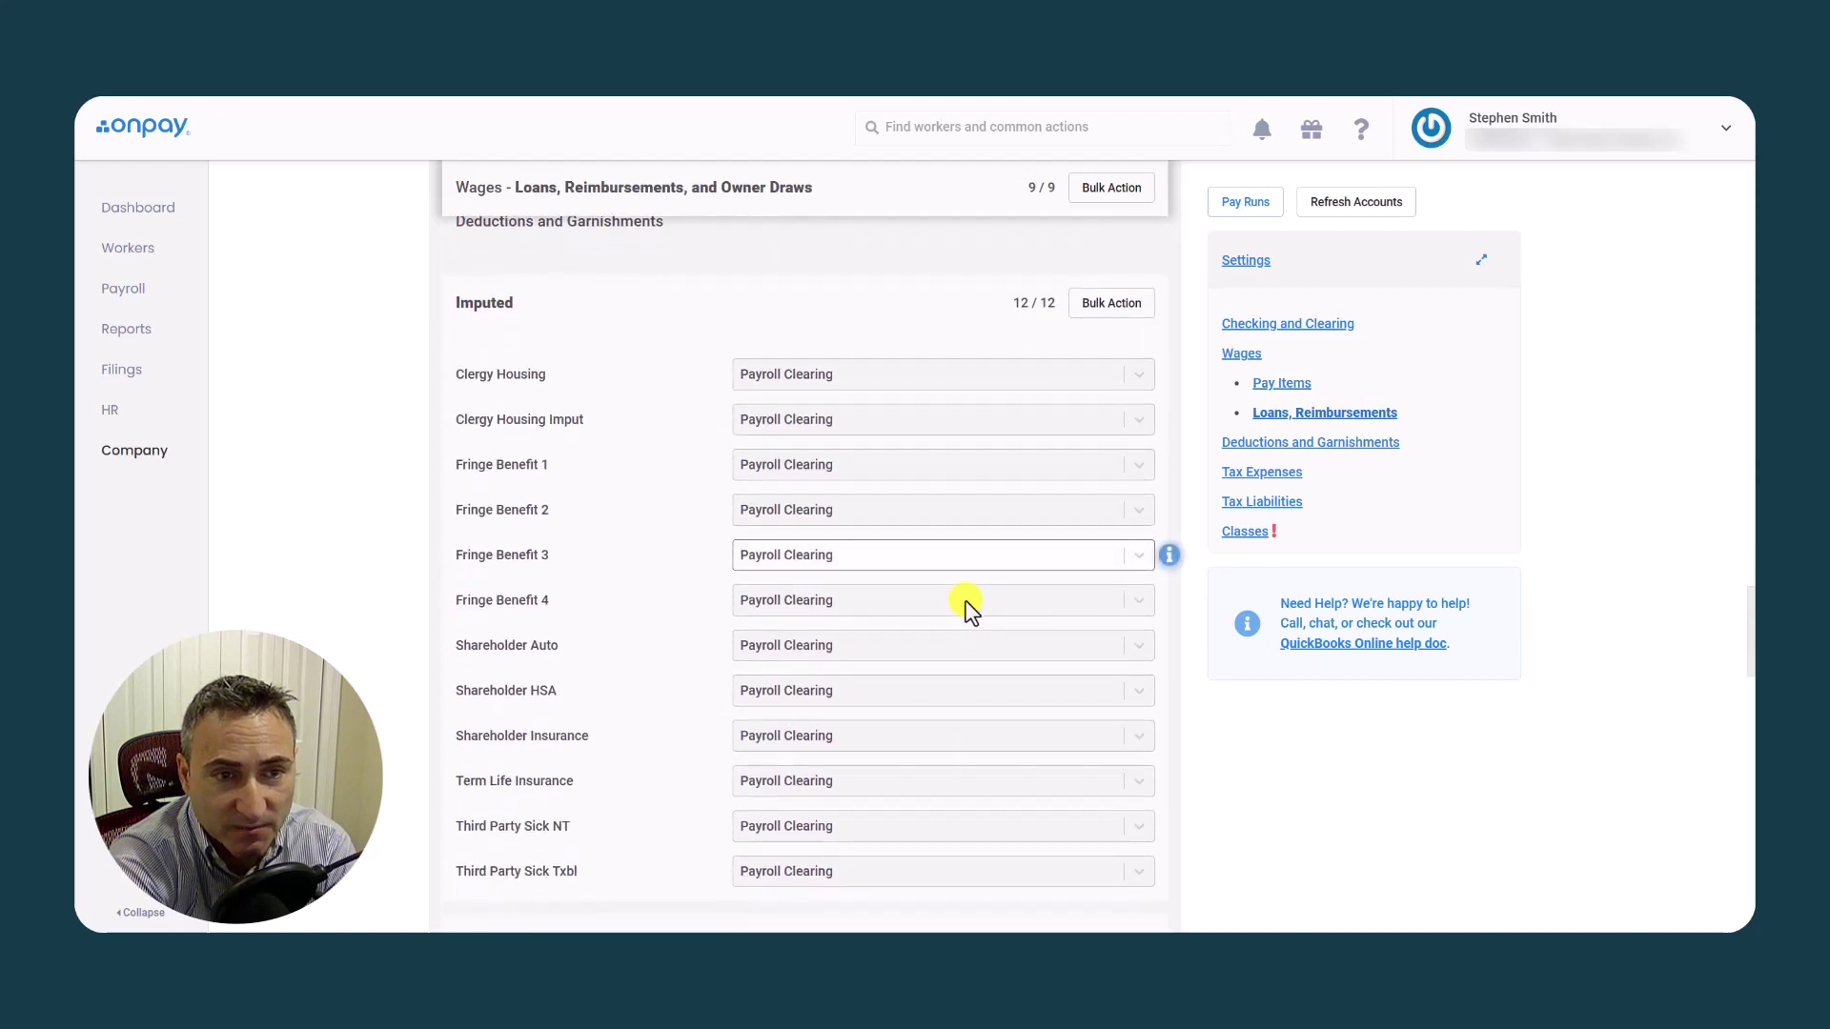
pyautogui.scroll(5, 911, 488)
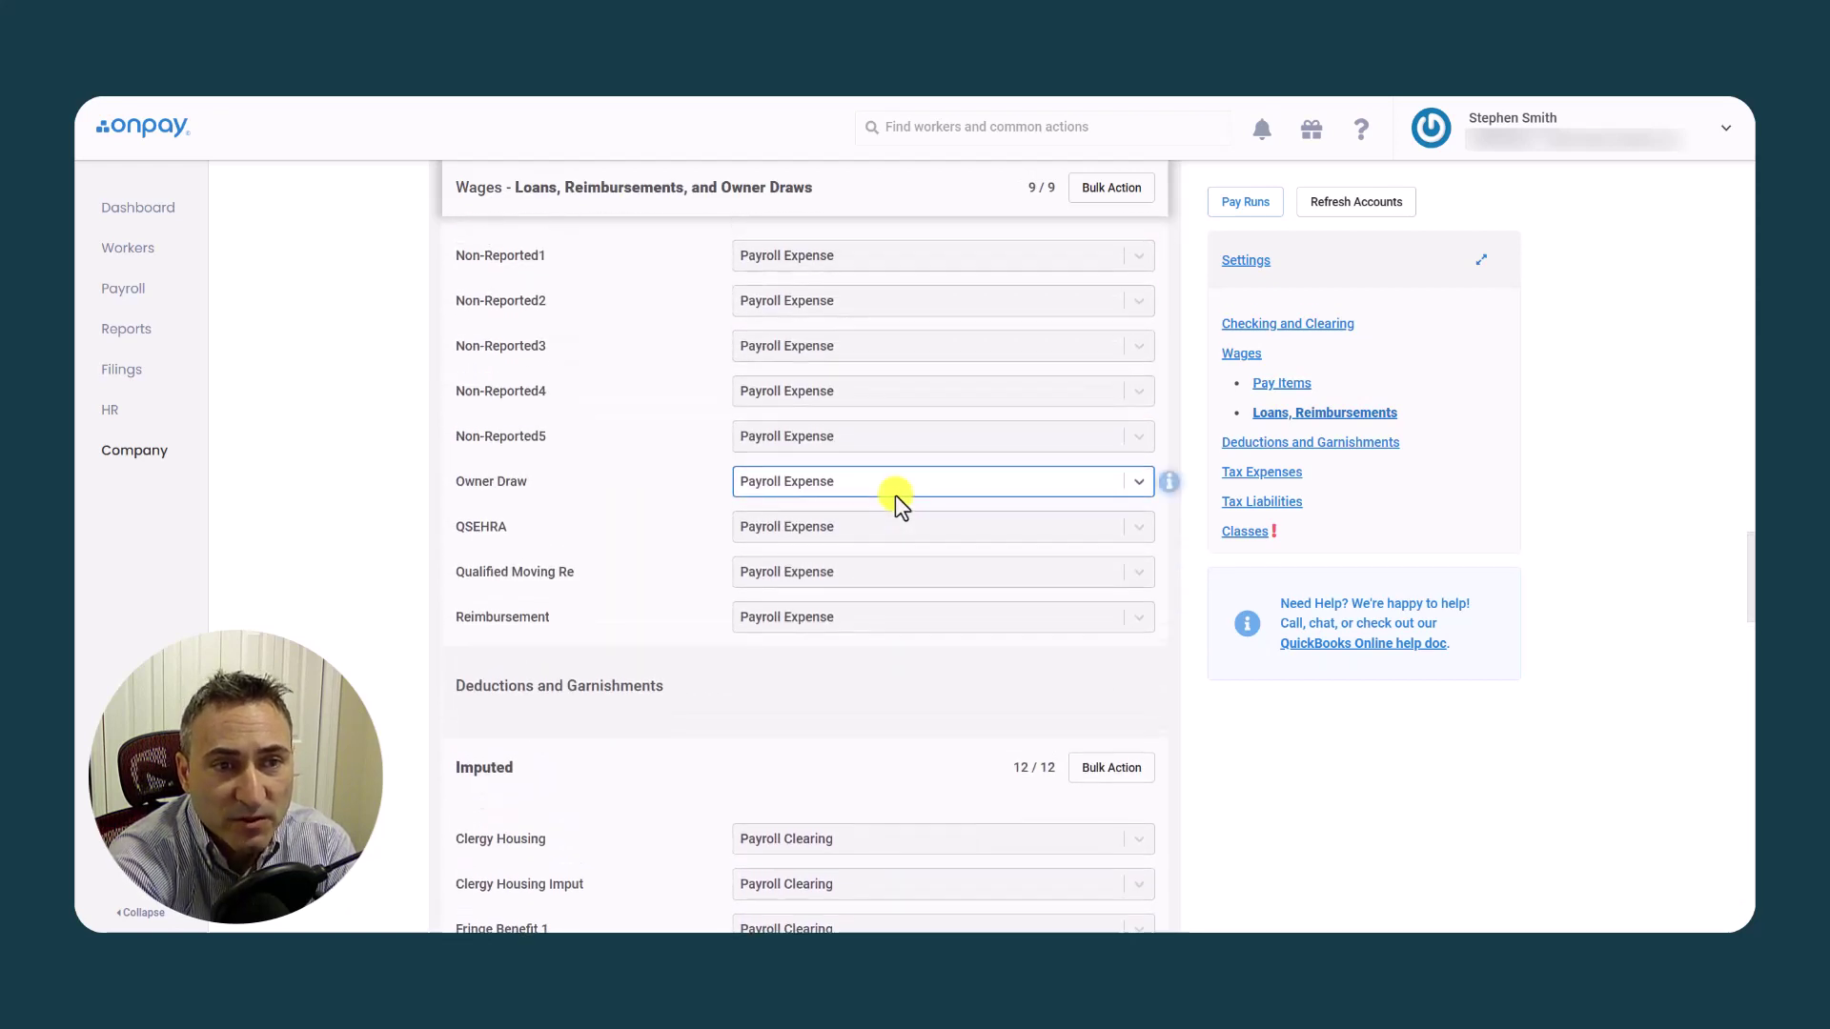
pyautogui.scroll(2, 531, 436)
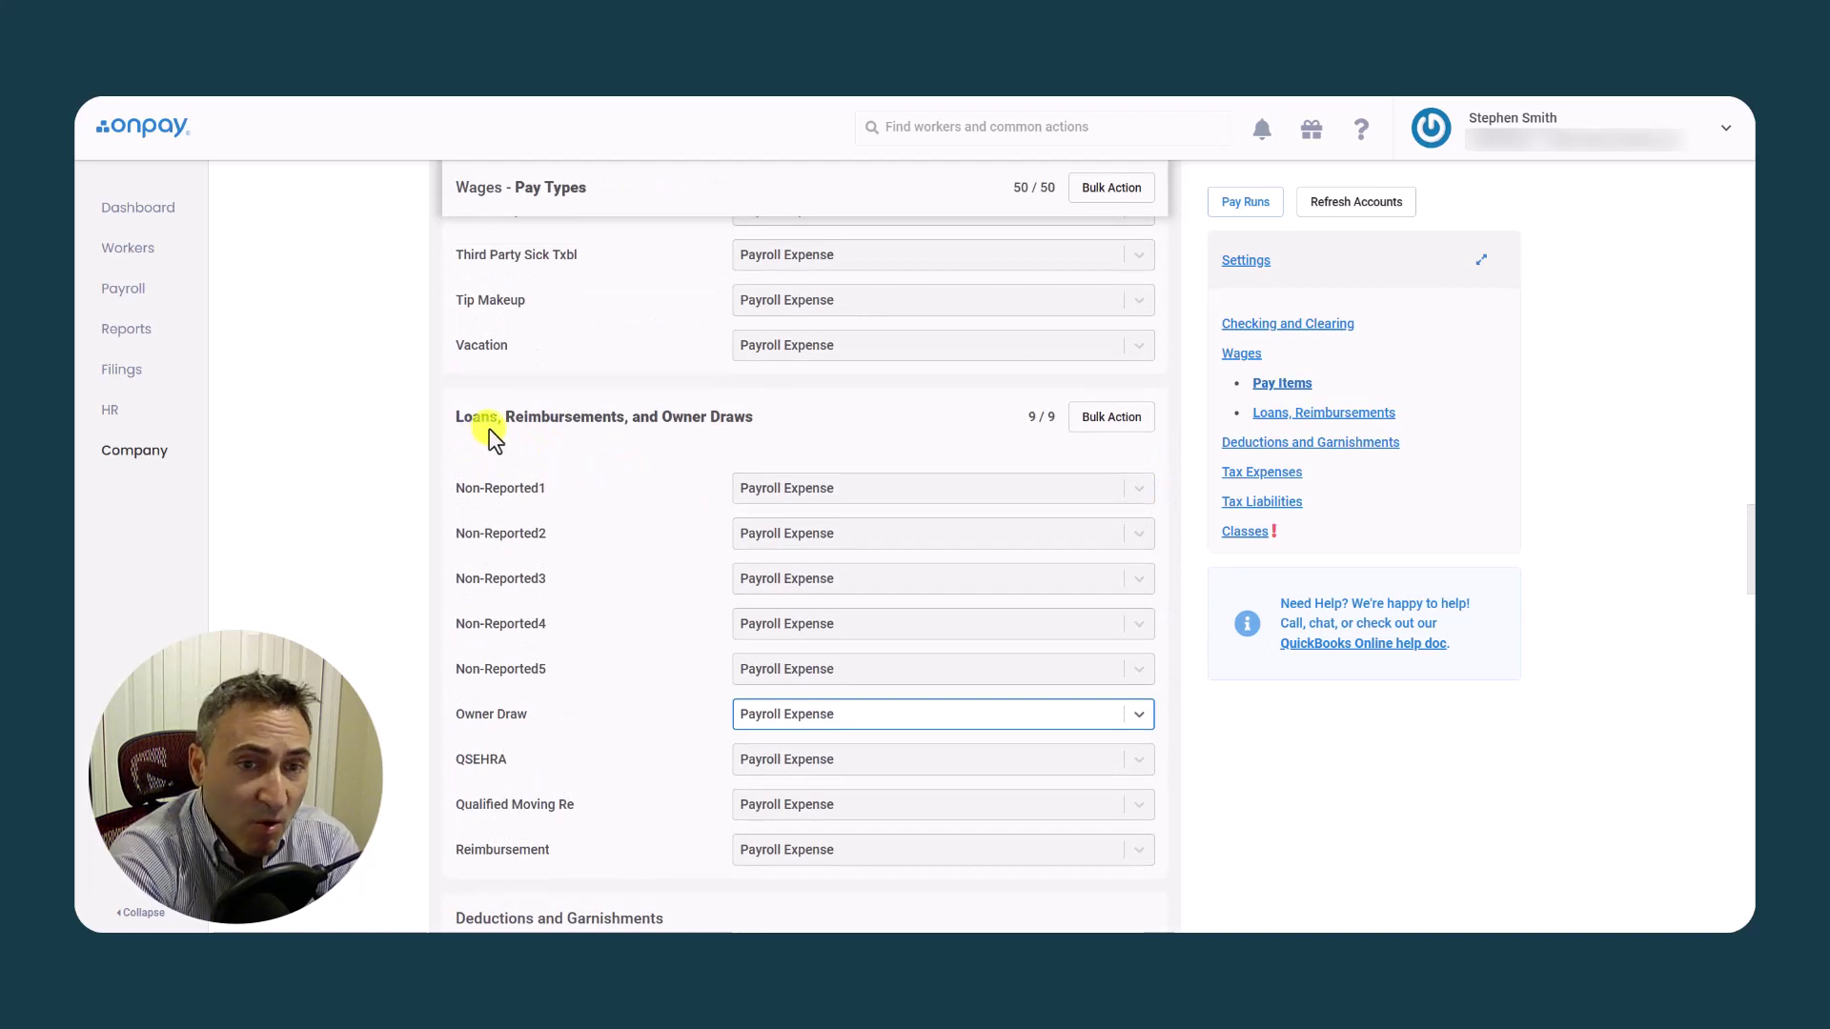
pyautogui.scroll(1, 639, 442)
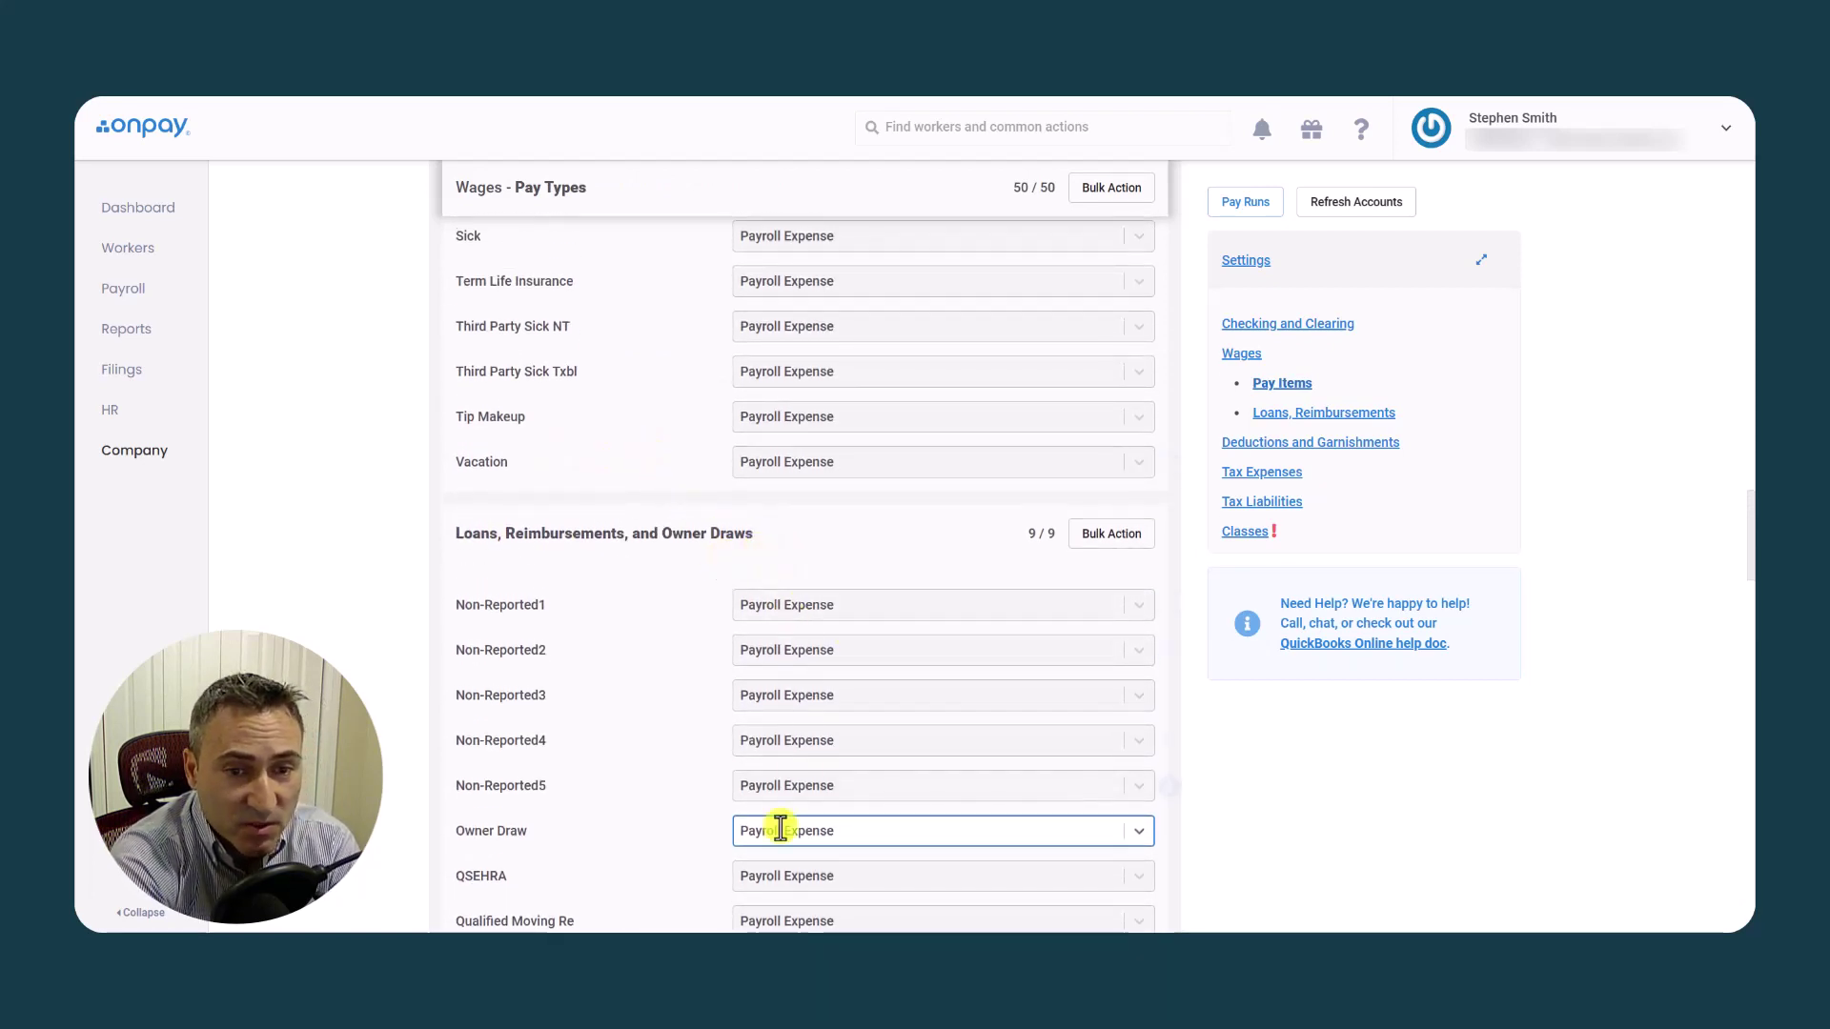
pyautogui.scroll(1, 788, 726)
pyautogui.scroll(10, 788, 727)
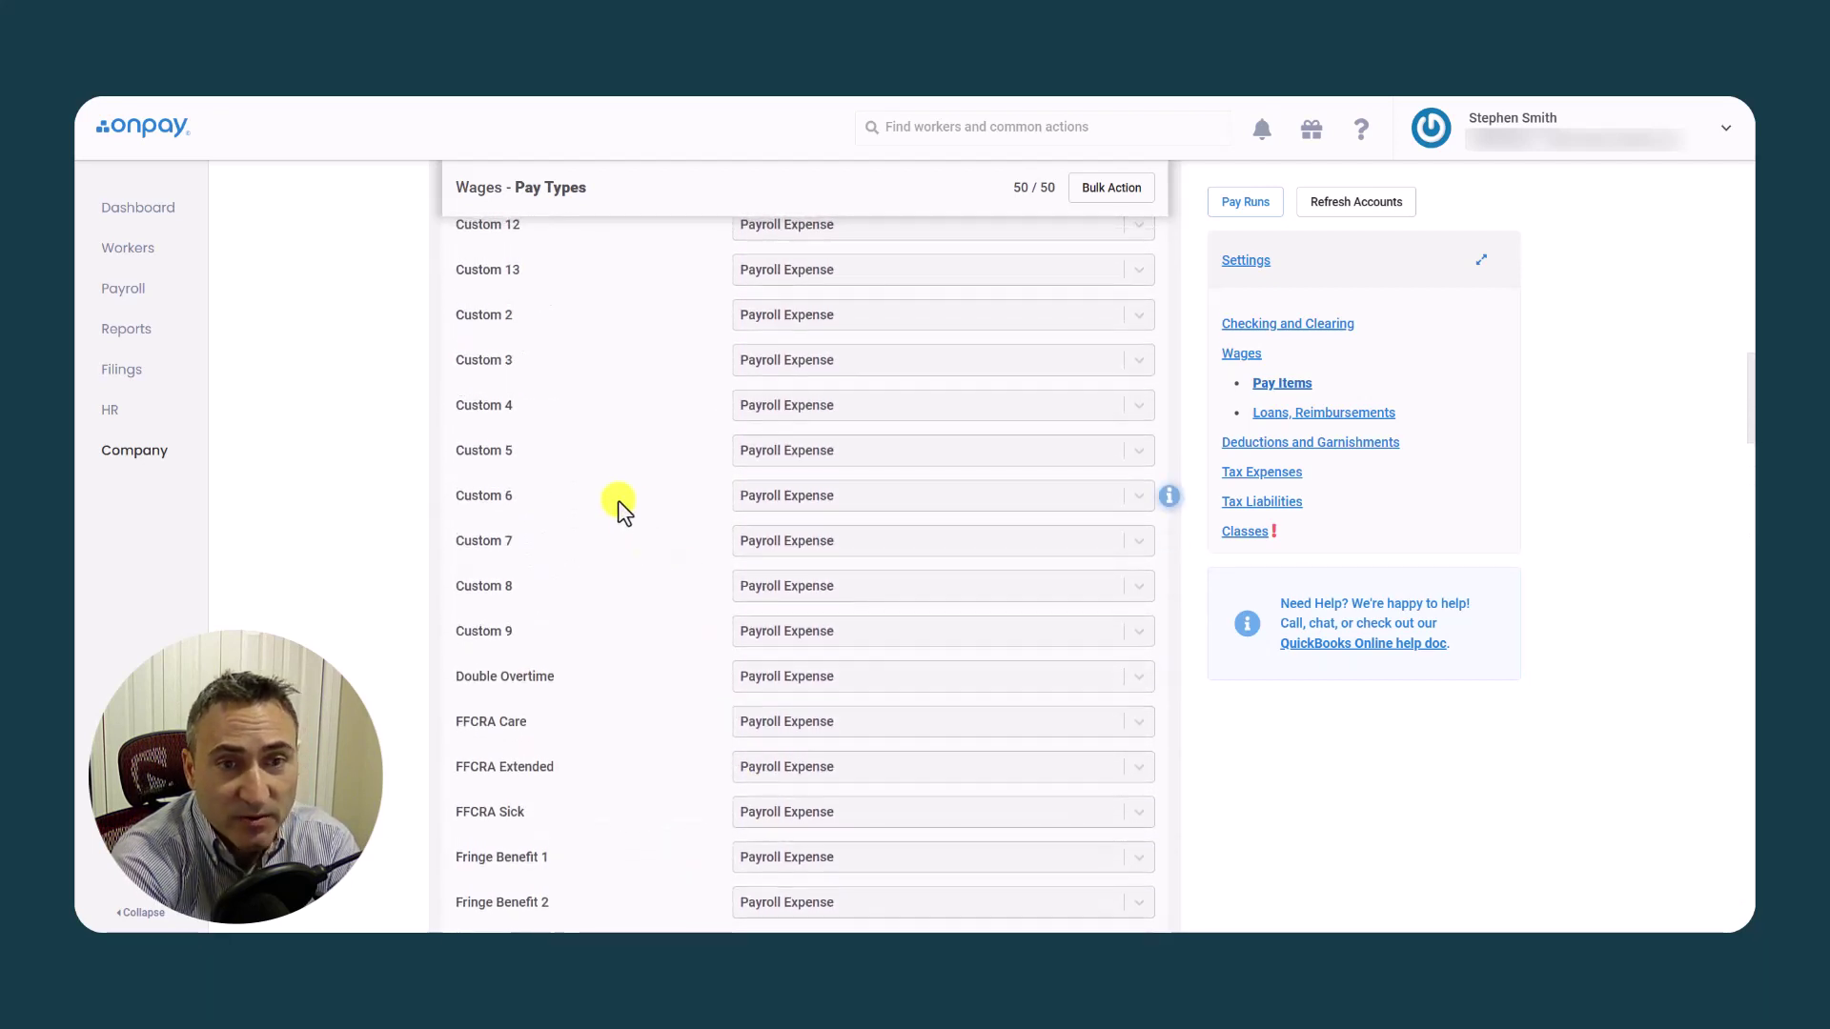
pyautogui.scroll(-5, 665, 506)
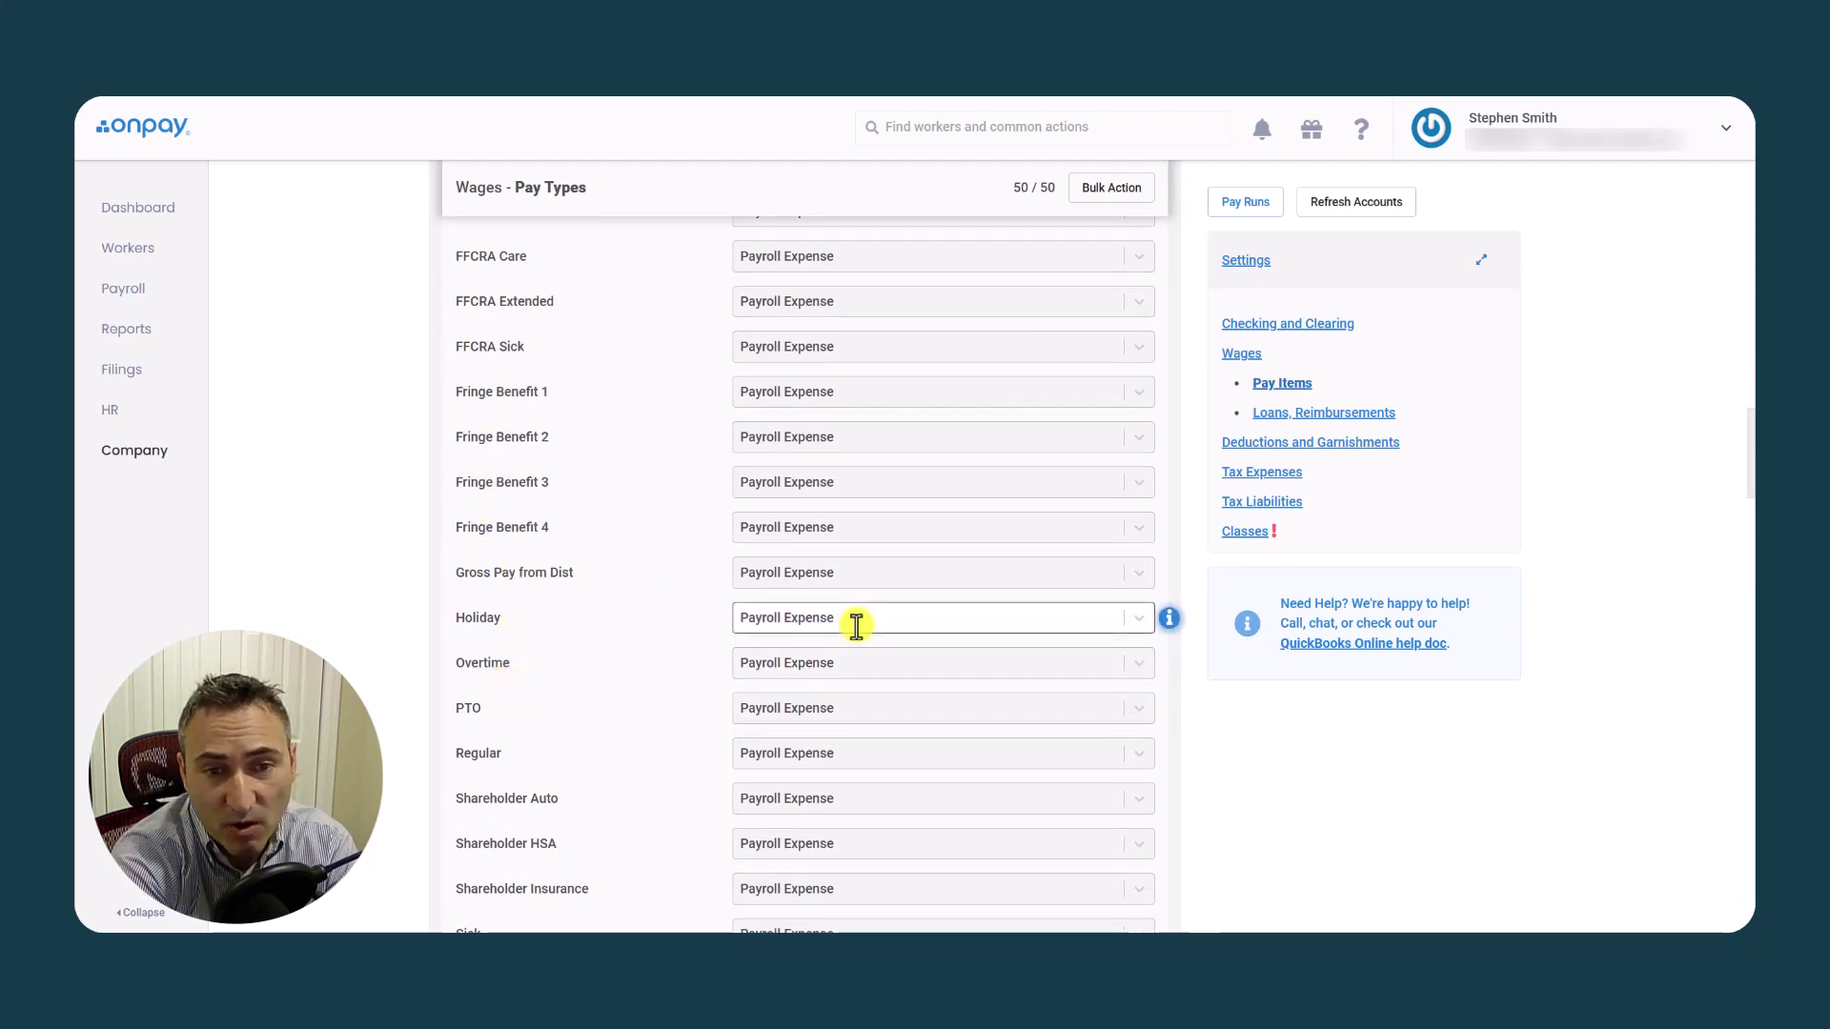
pyautogui.scroll(-1, 856, 626)
pyautogui.scroll(15, 856, 626)
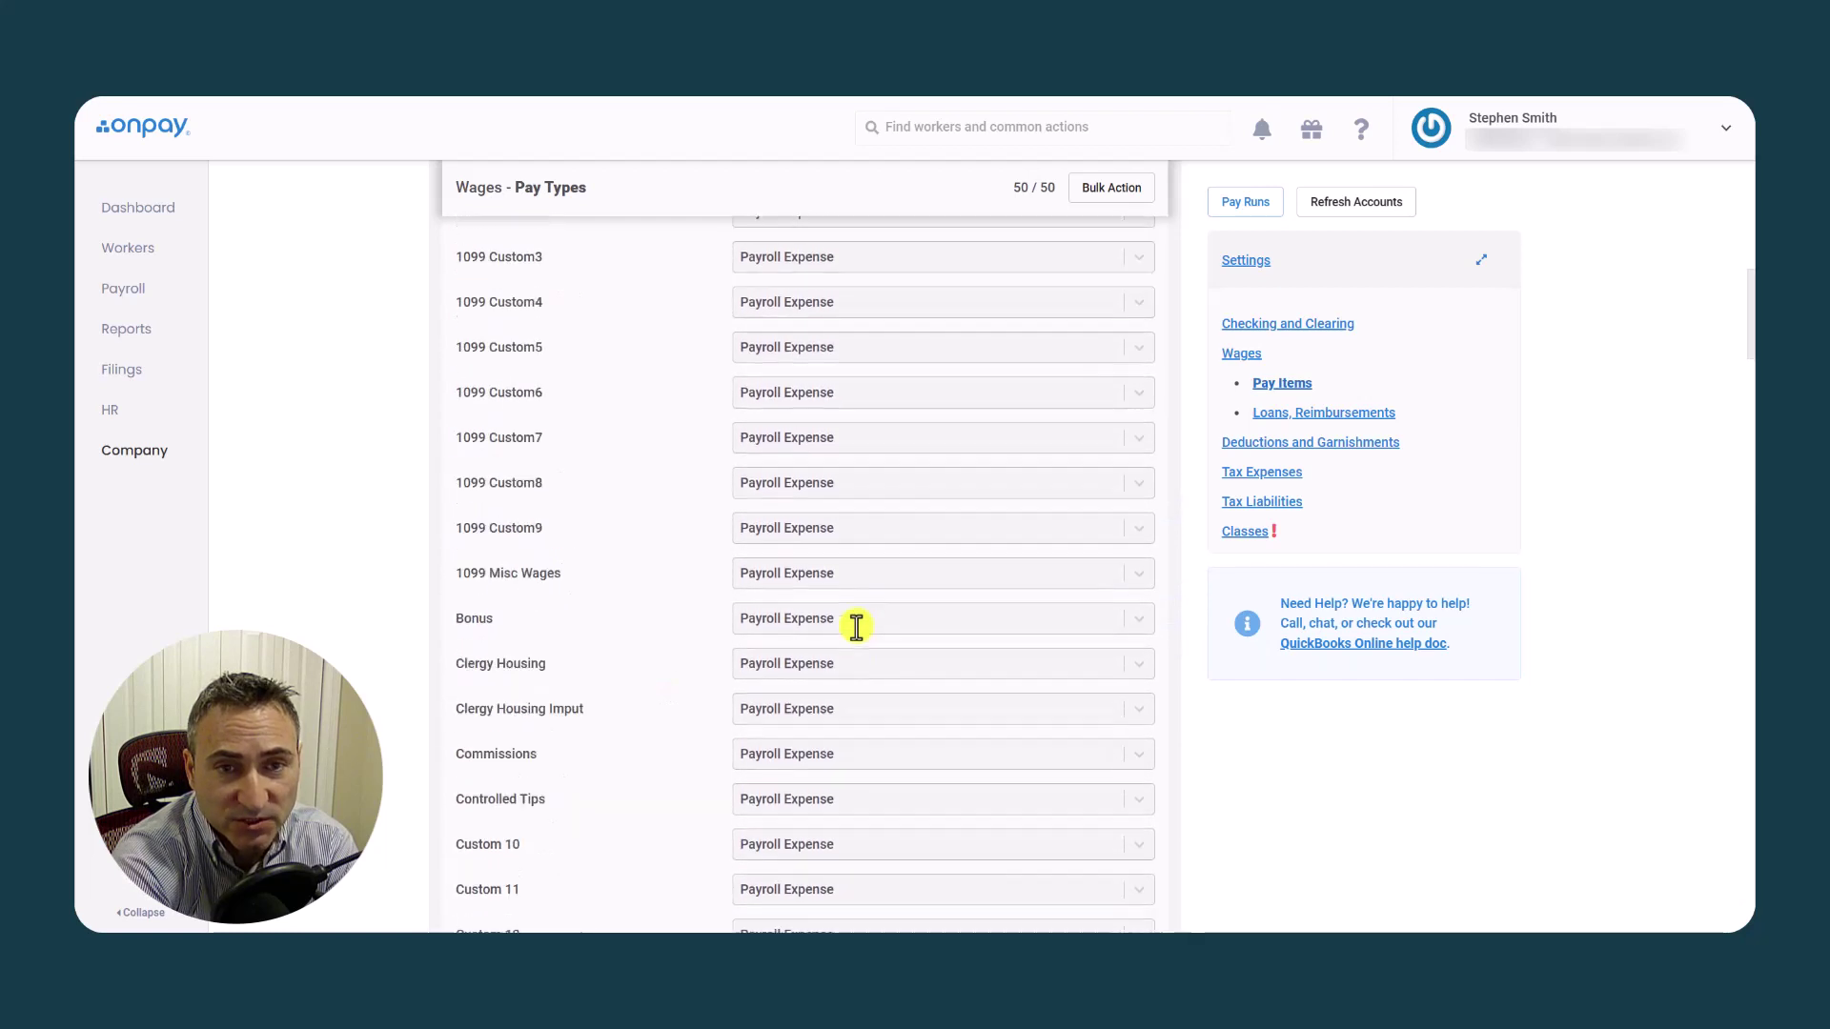
pyautogui.scroll(3, 856, 626)
pyautogui.click(1086, 396)
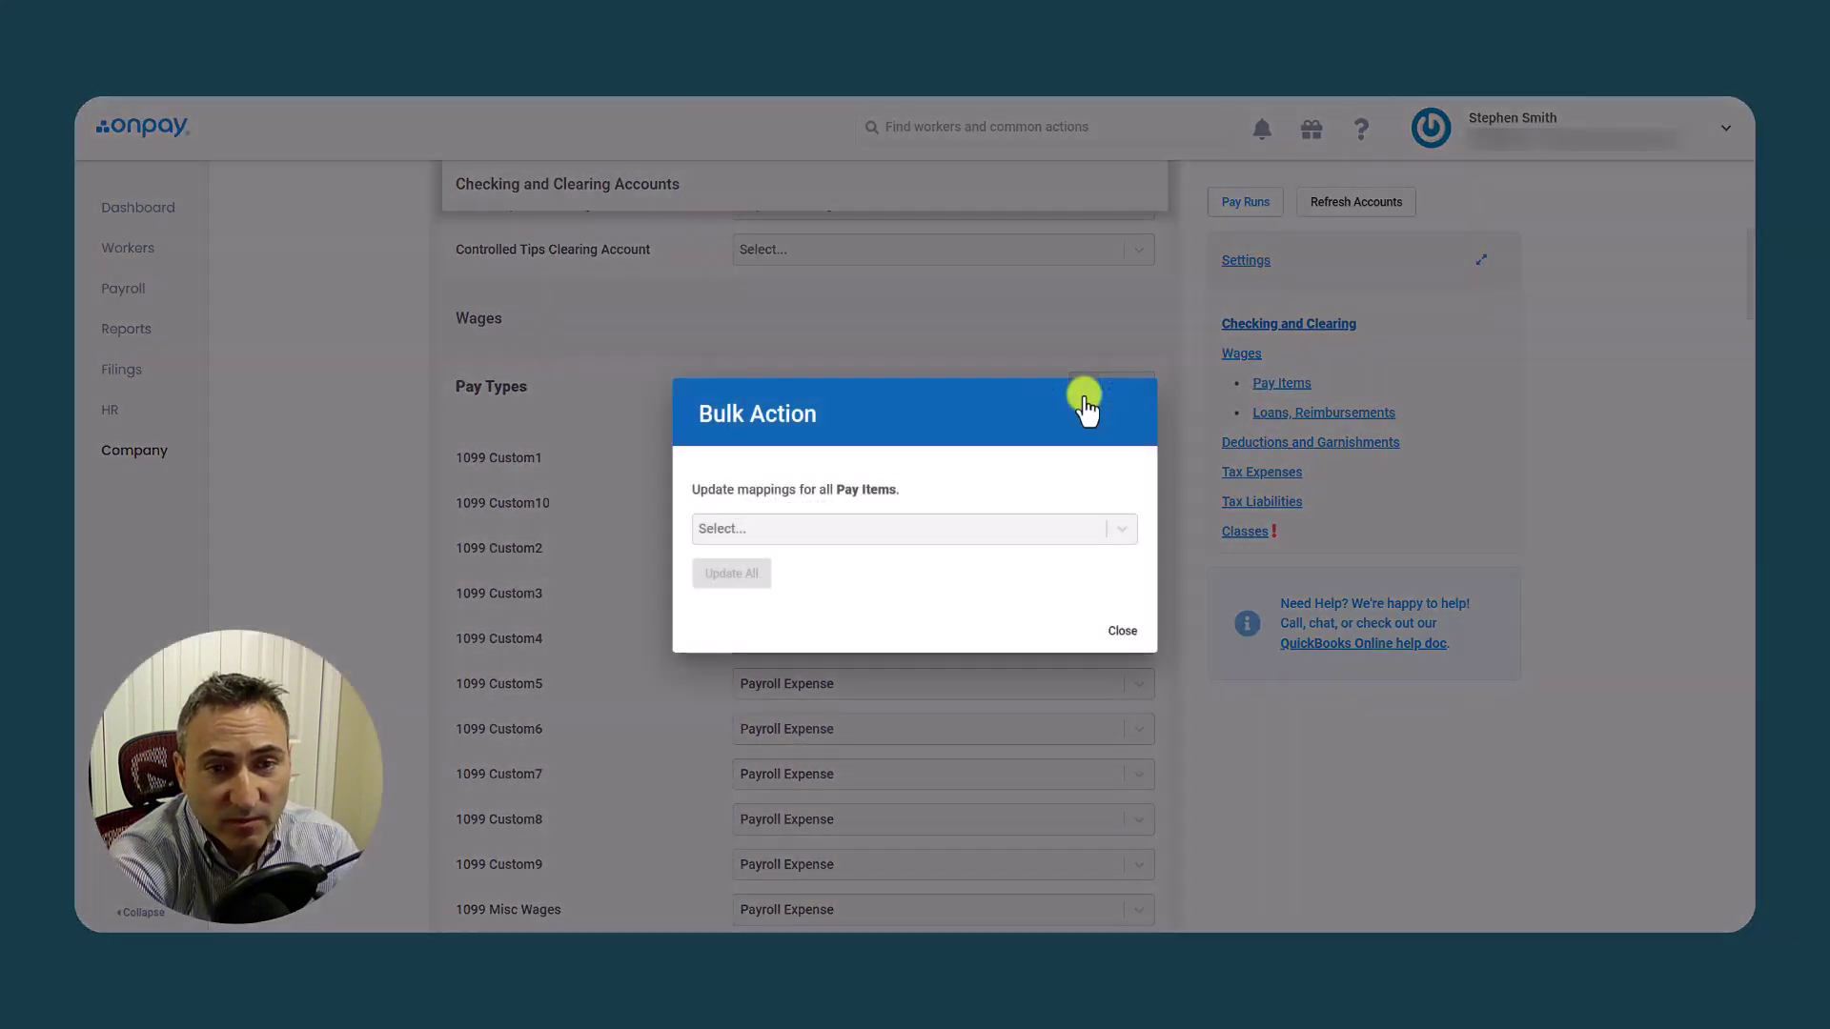
pyautogui.click(786, 522)
pyautogui.write('payr')
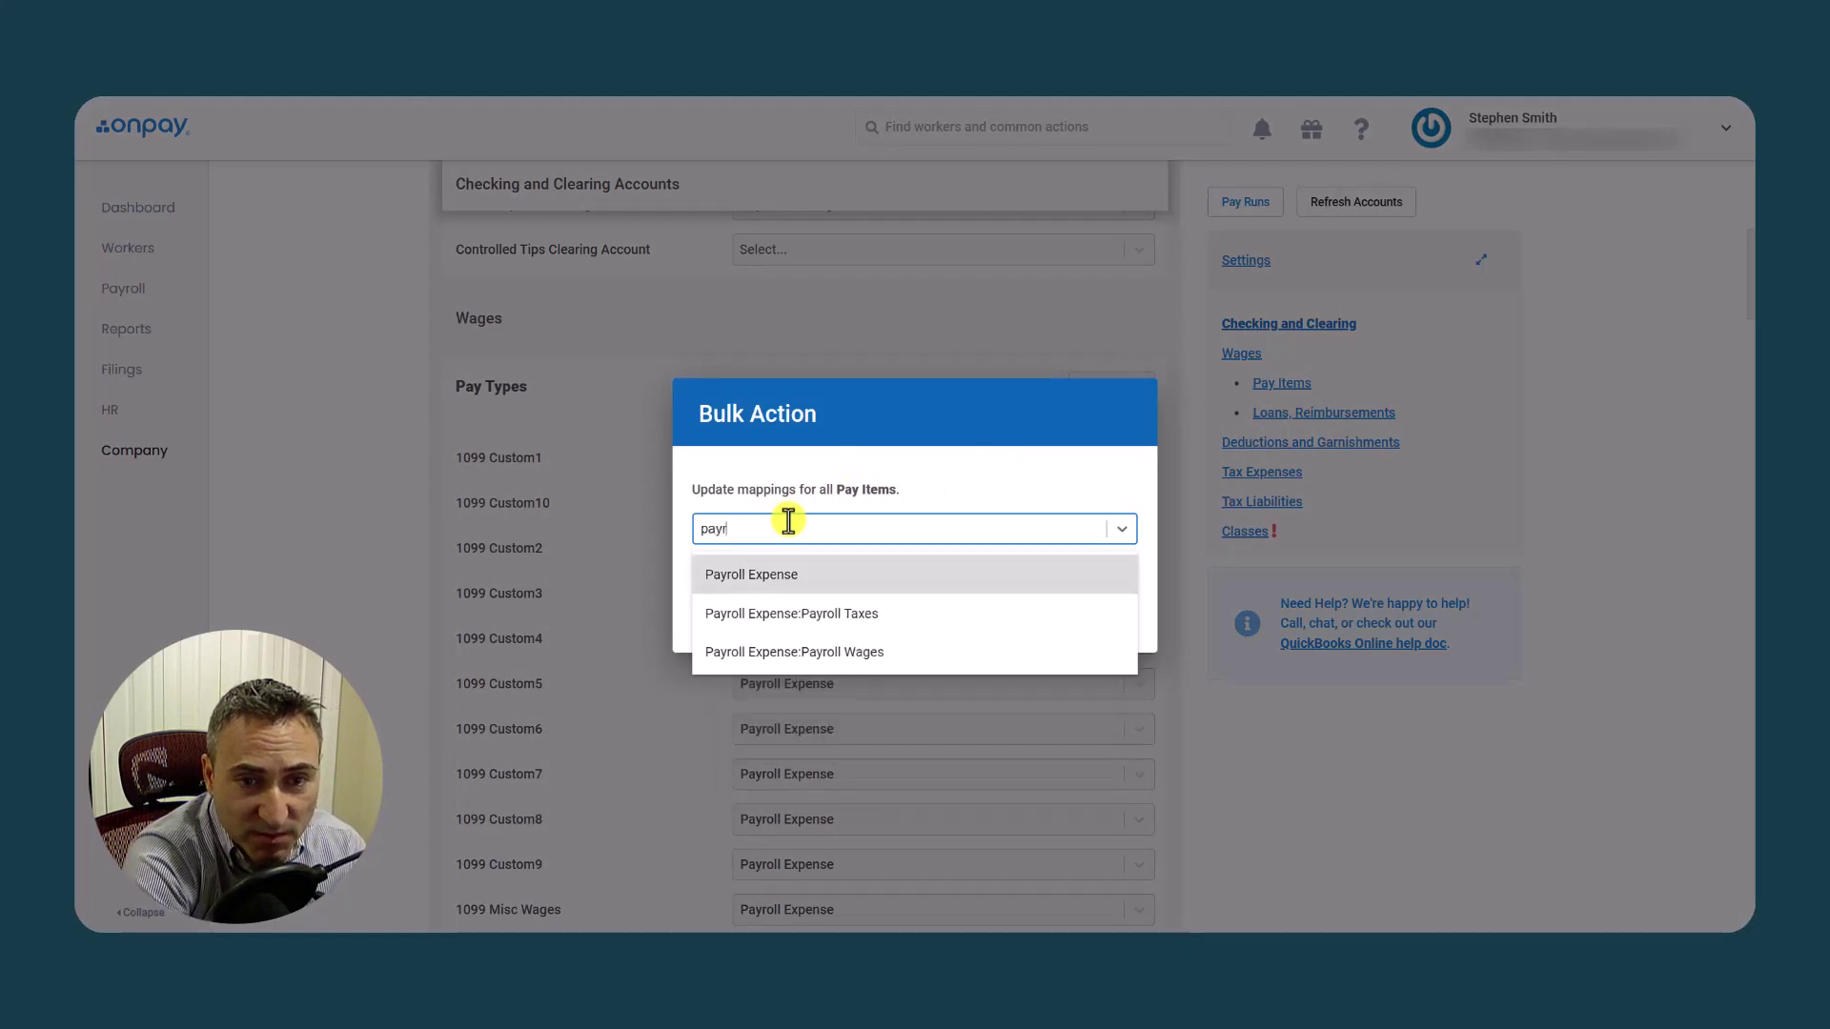
pyautogui.click(836, 649)
pyautogui.click(717, 575)
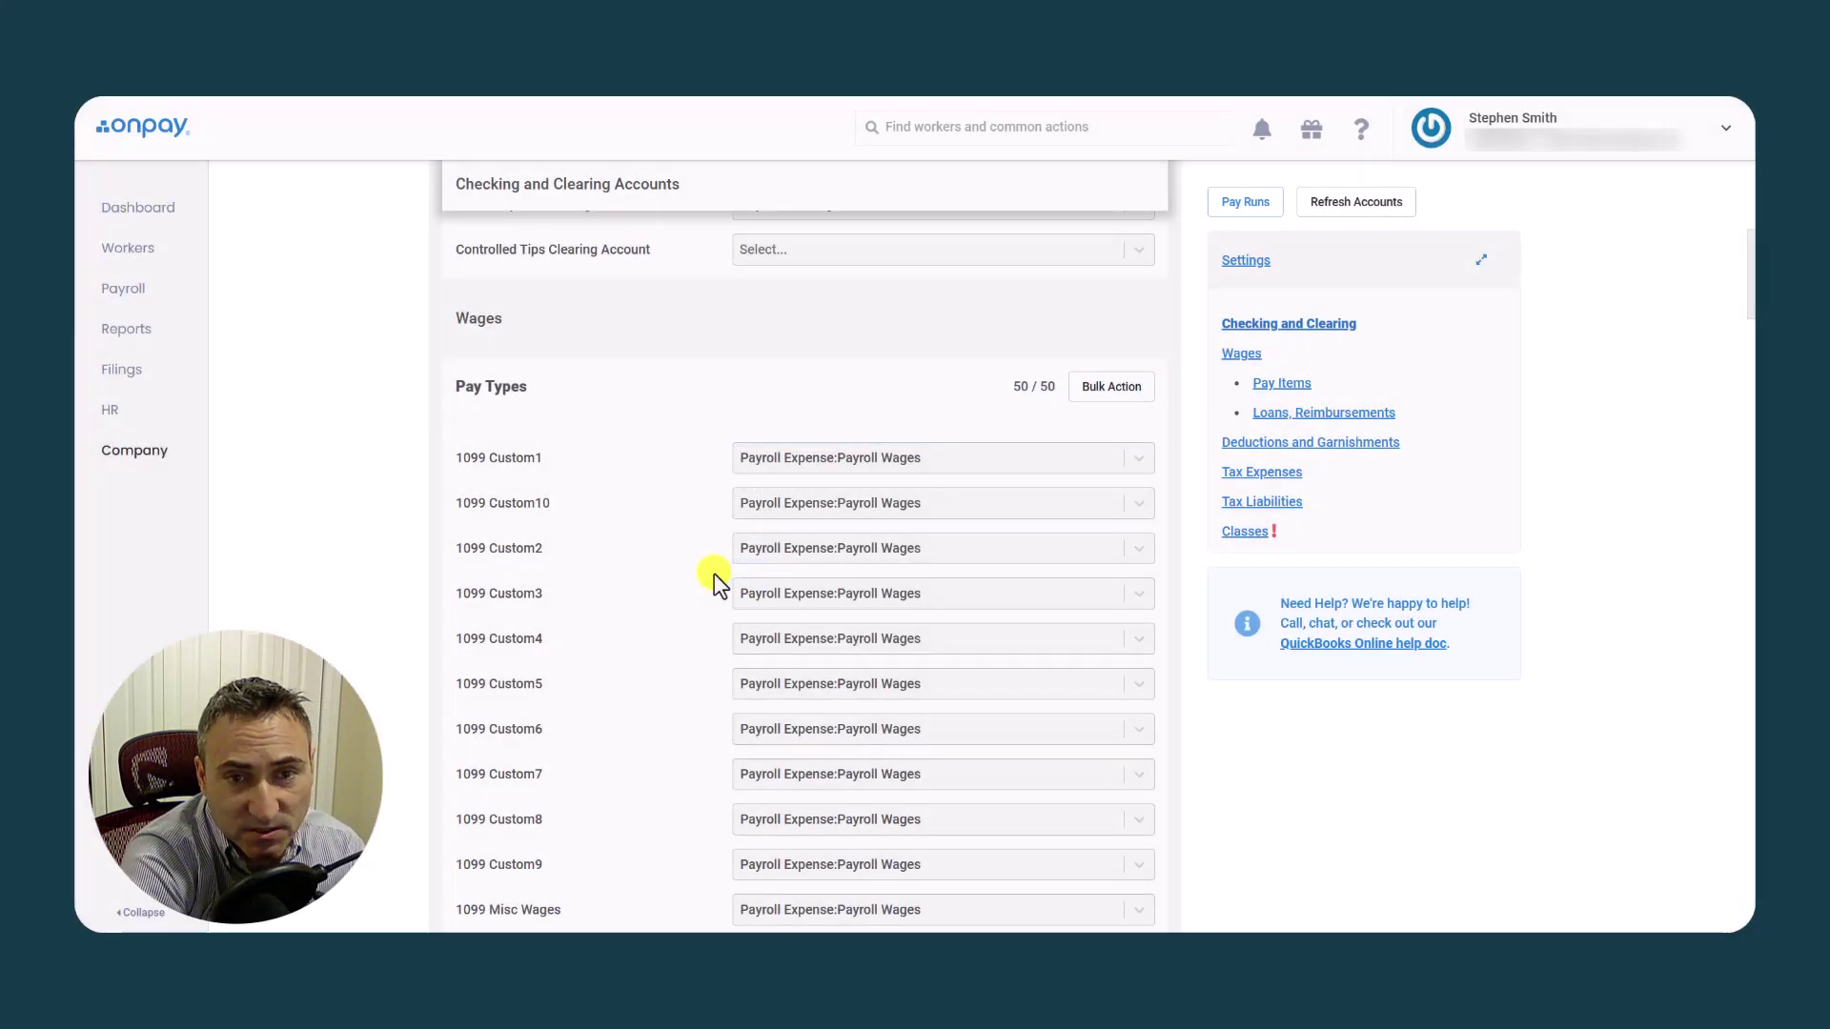
pyautogui.scroll(-15, 911, 506)
pyautogui.scroll(-12, 908, 518)
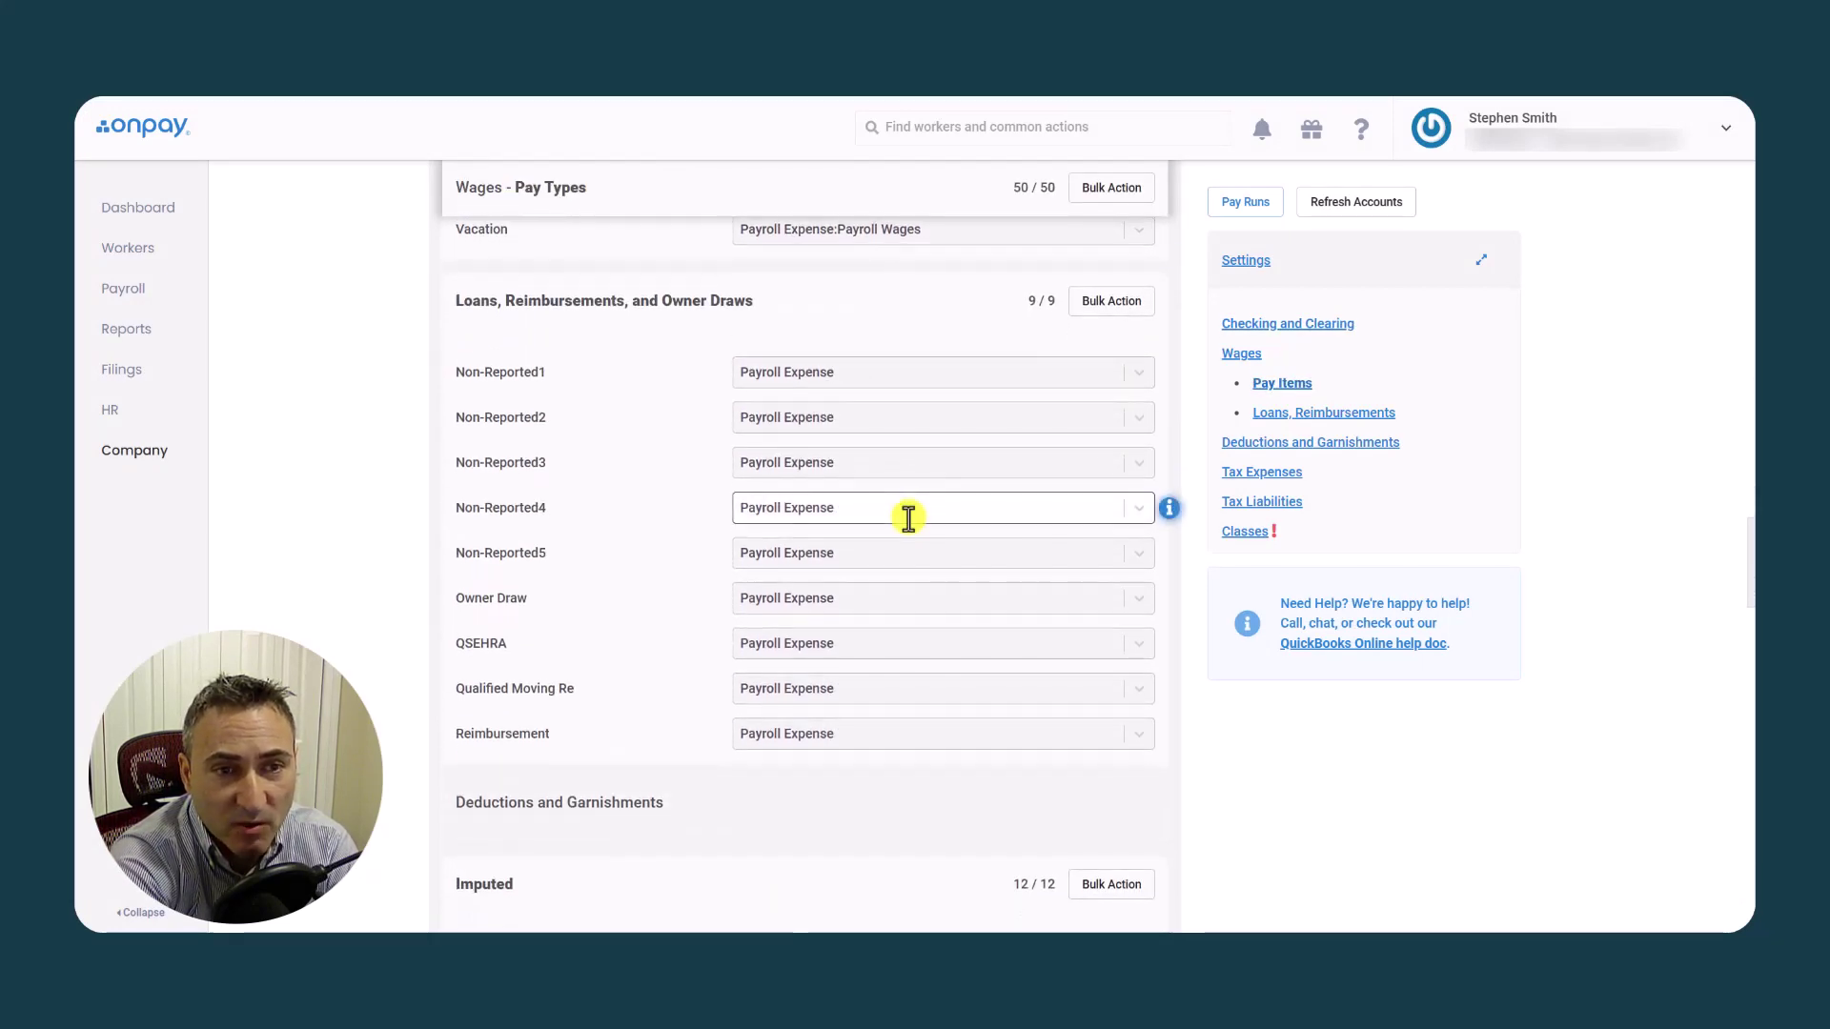
pyautogui.scroll(-1, 907, 517)
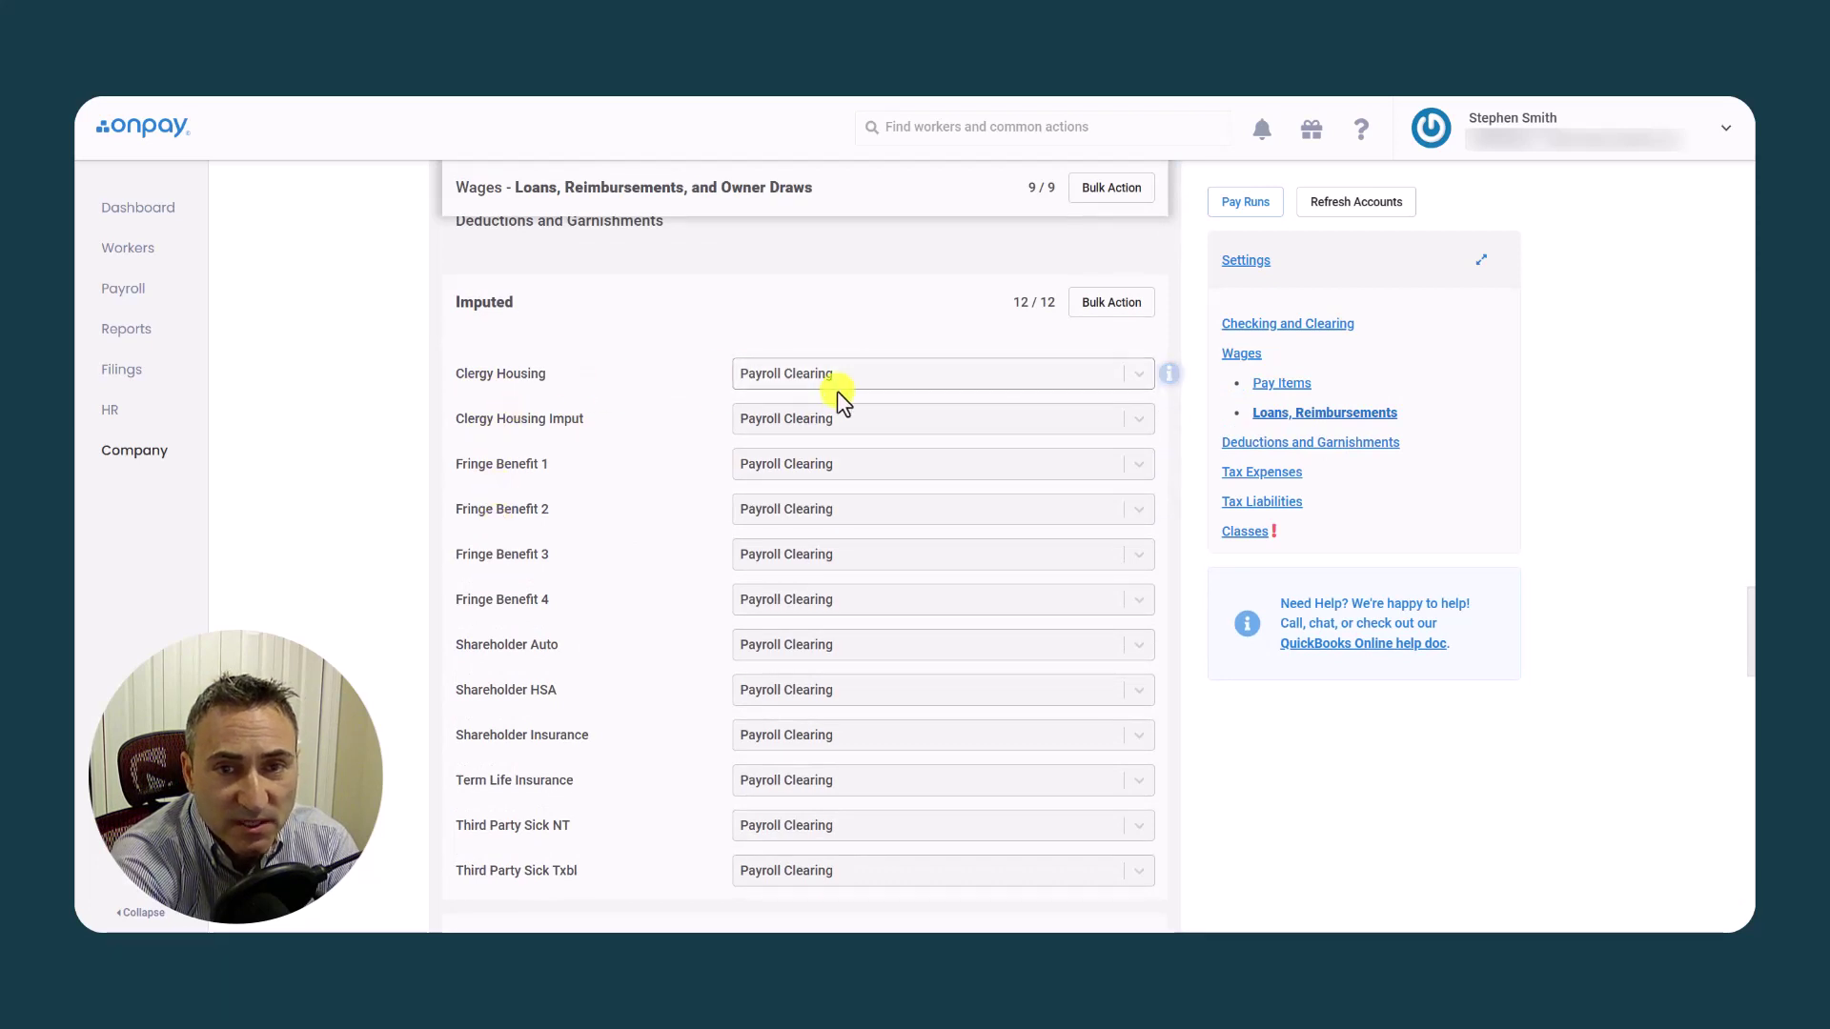
pyautogui.scroll(-1, 861, 486)
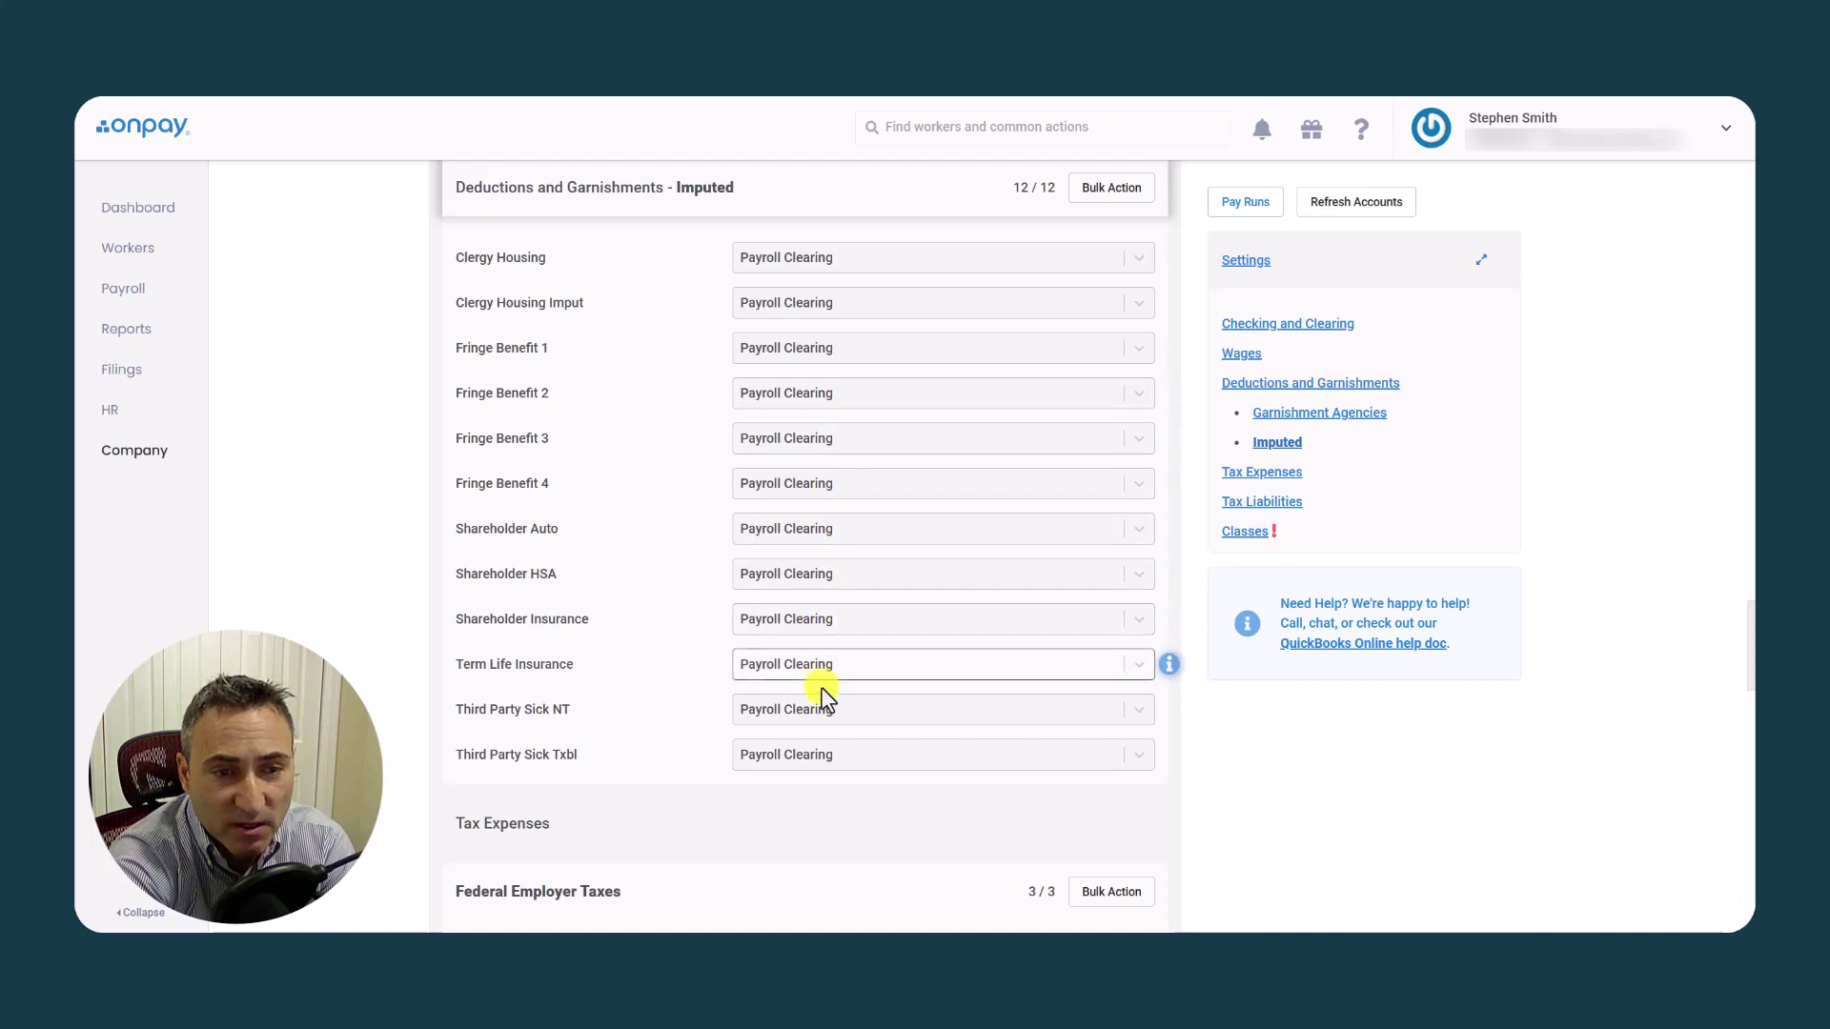
pyautogui.scroll(-2, 835, 724)
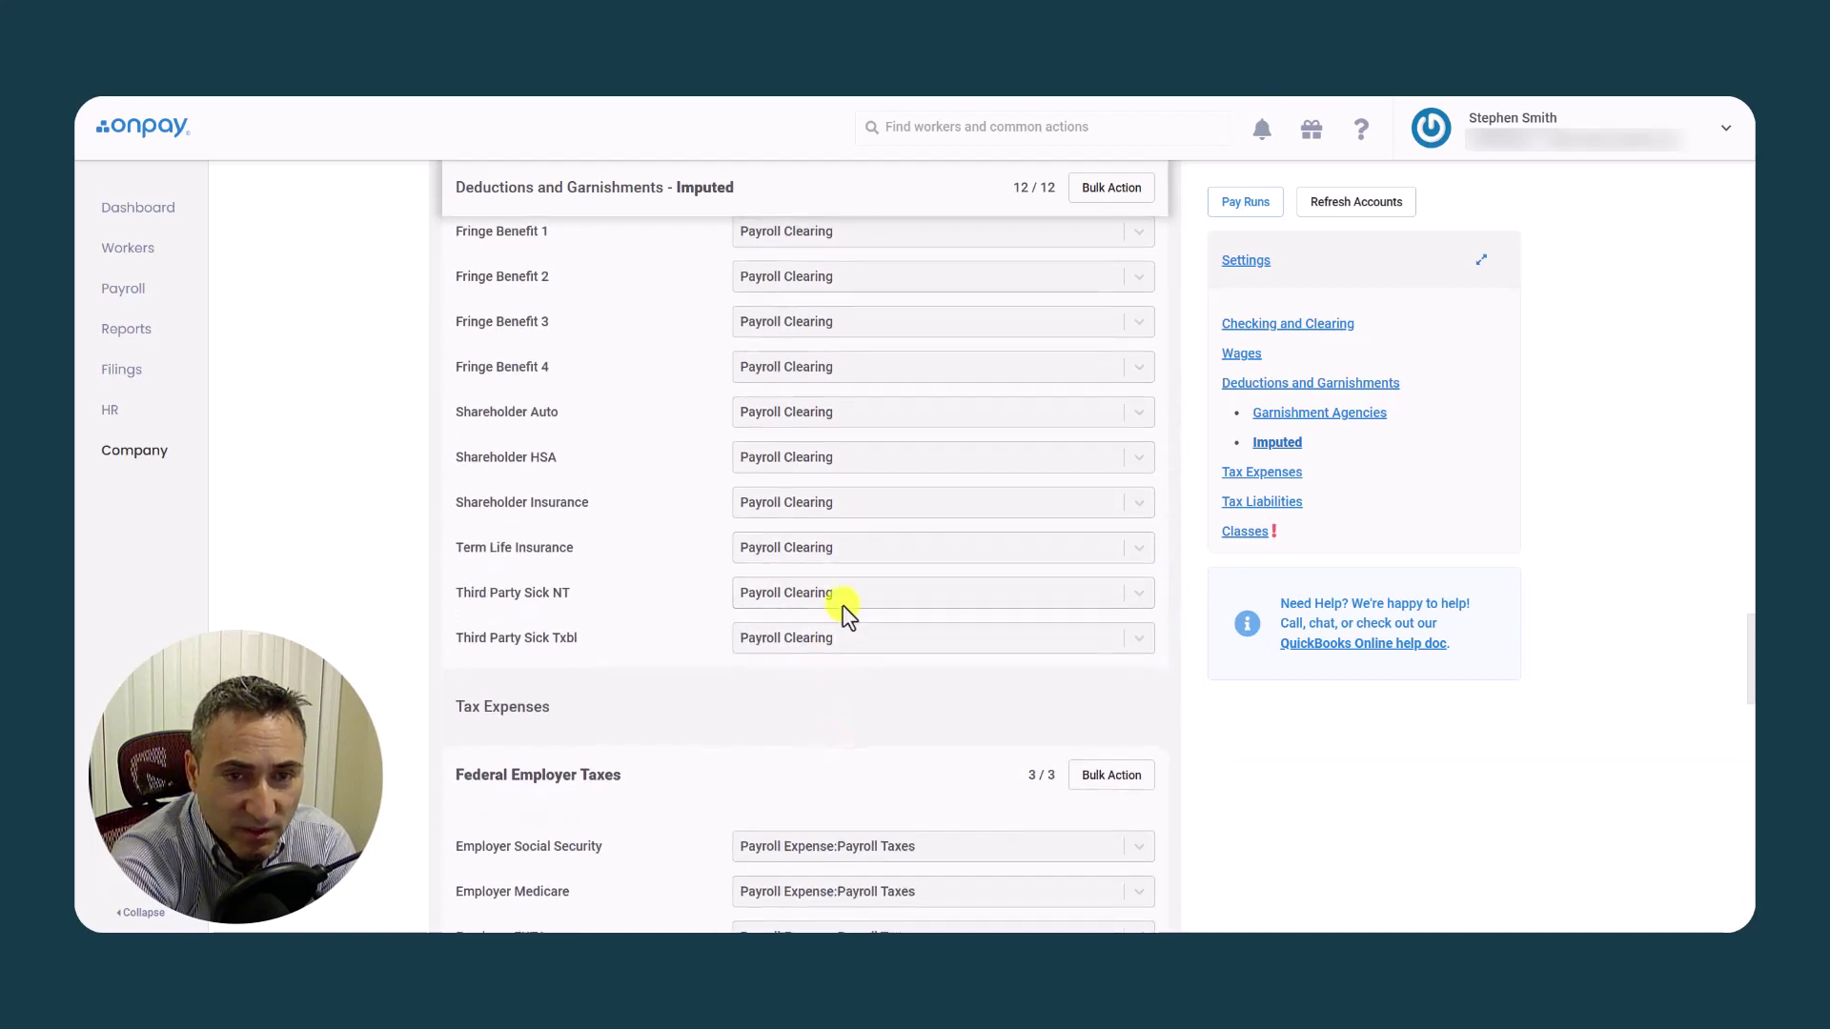
pyautogui.scroll(-4, 849, 524)
pyautogui.scroll(-1, 851, 534)
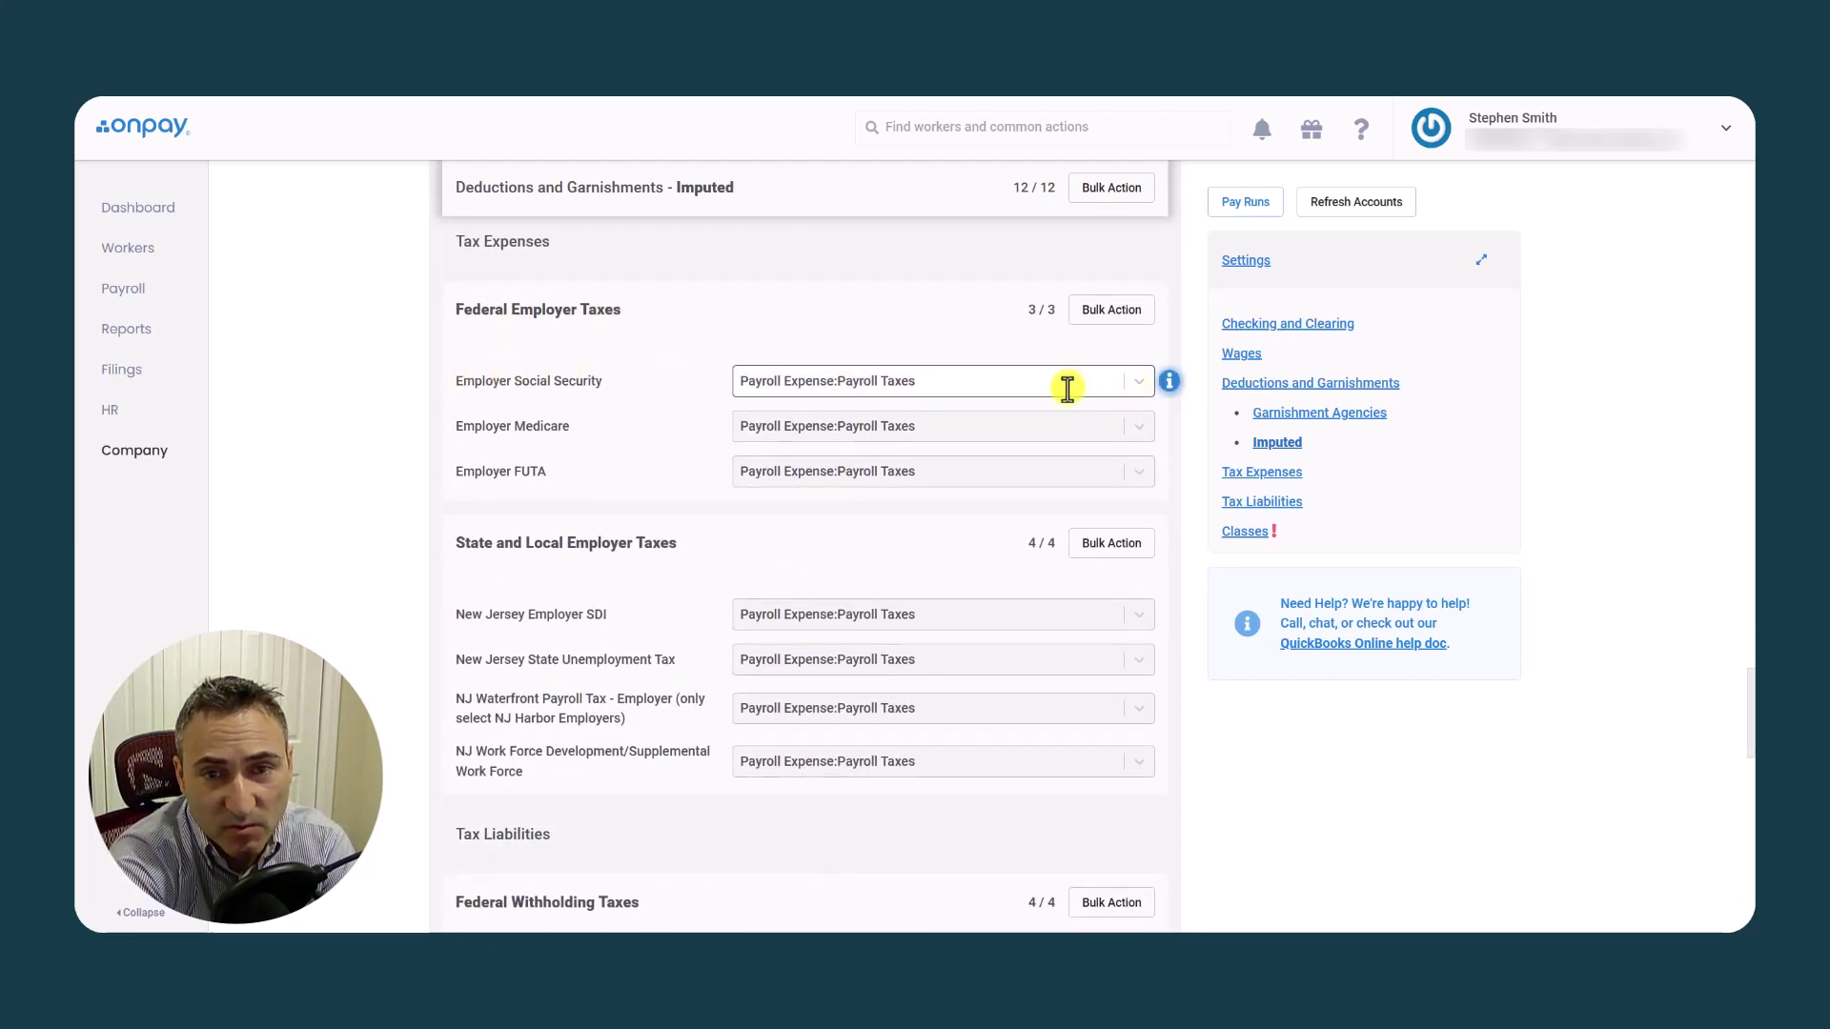
pyautogui.click(1140, 386)
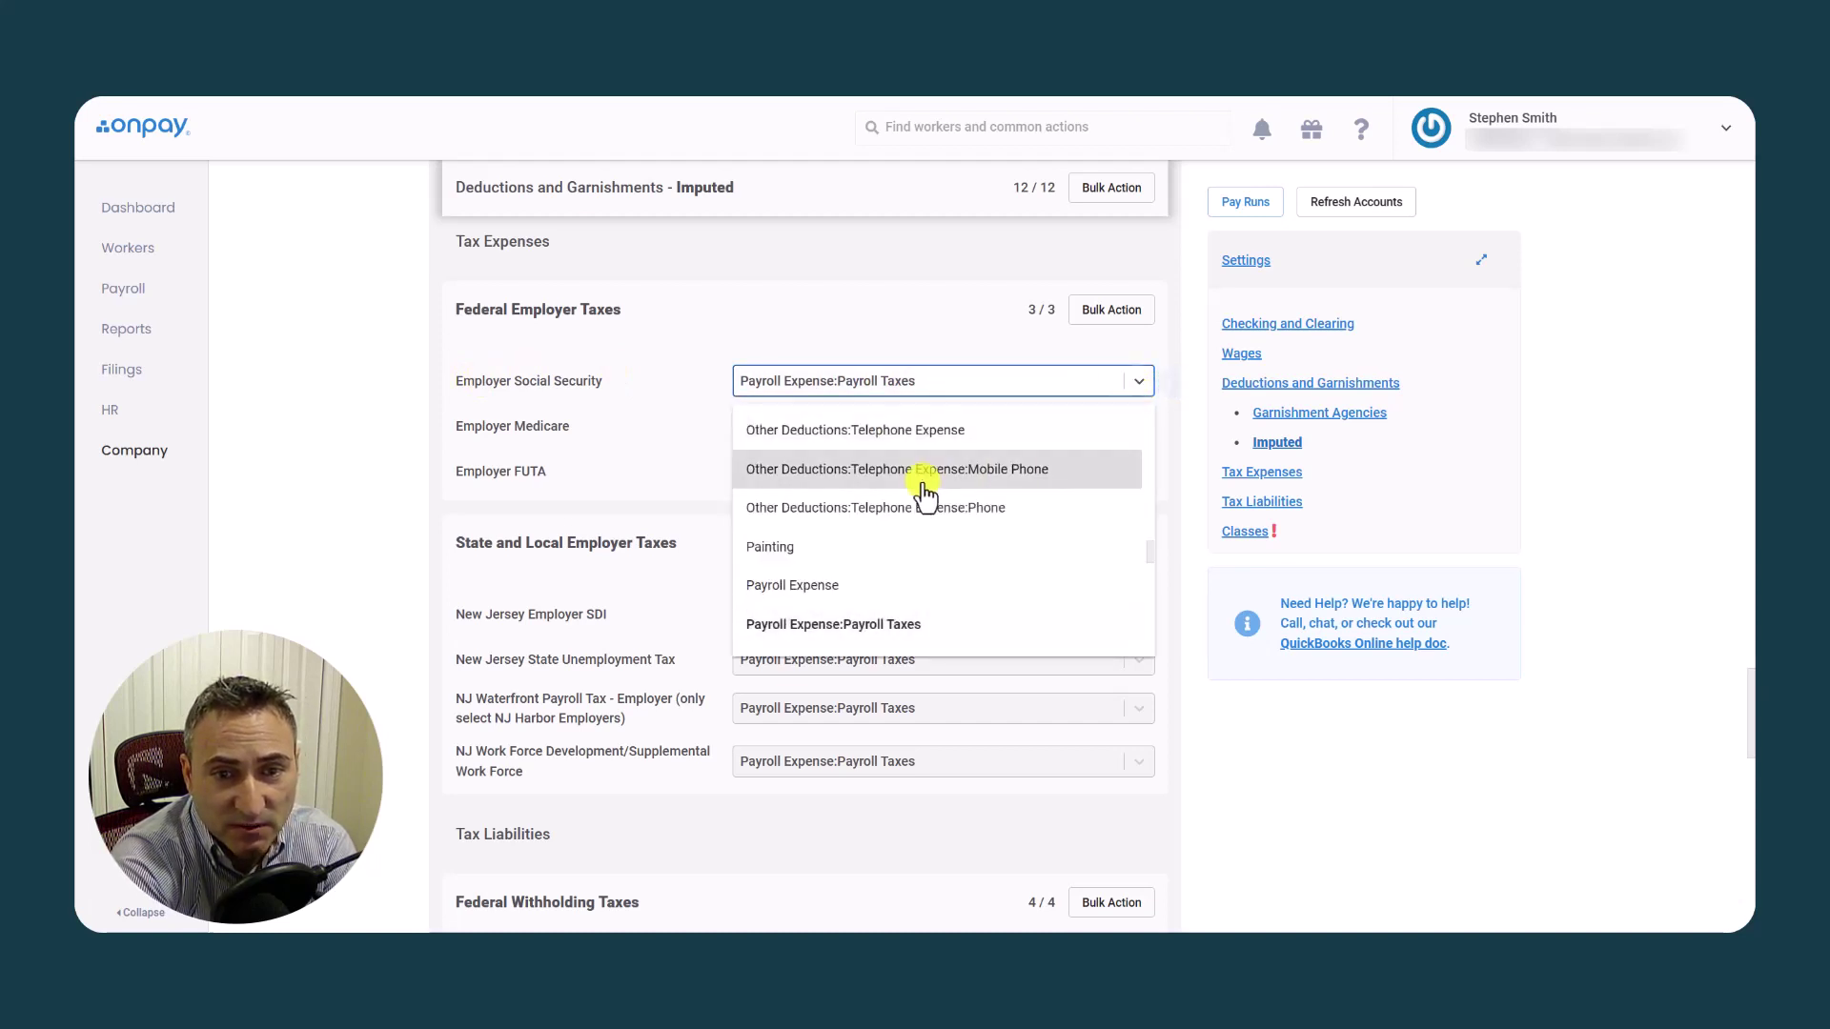
pyautogui.scroll(-1, 916, 534)
pyautogui.click(899, 587)
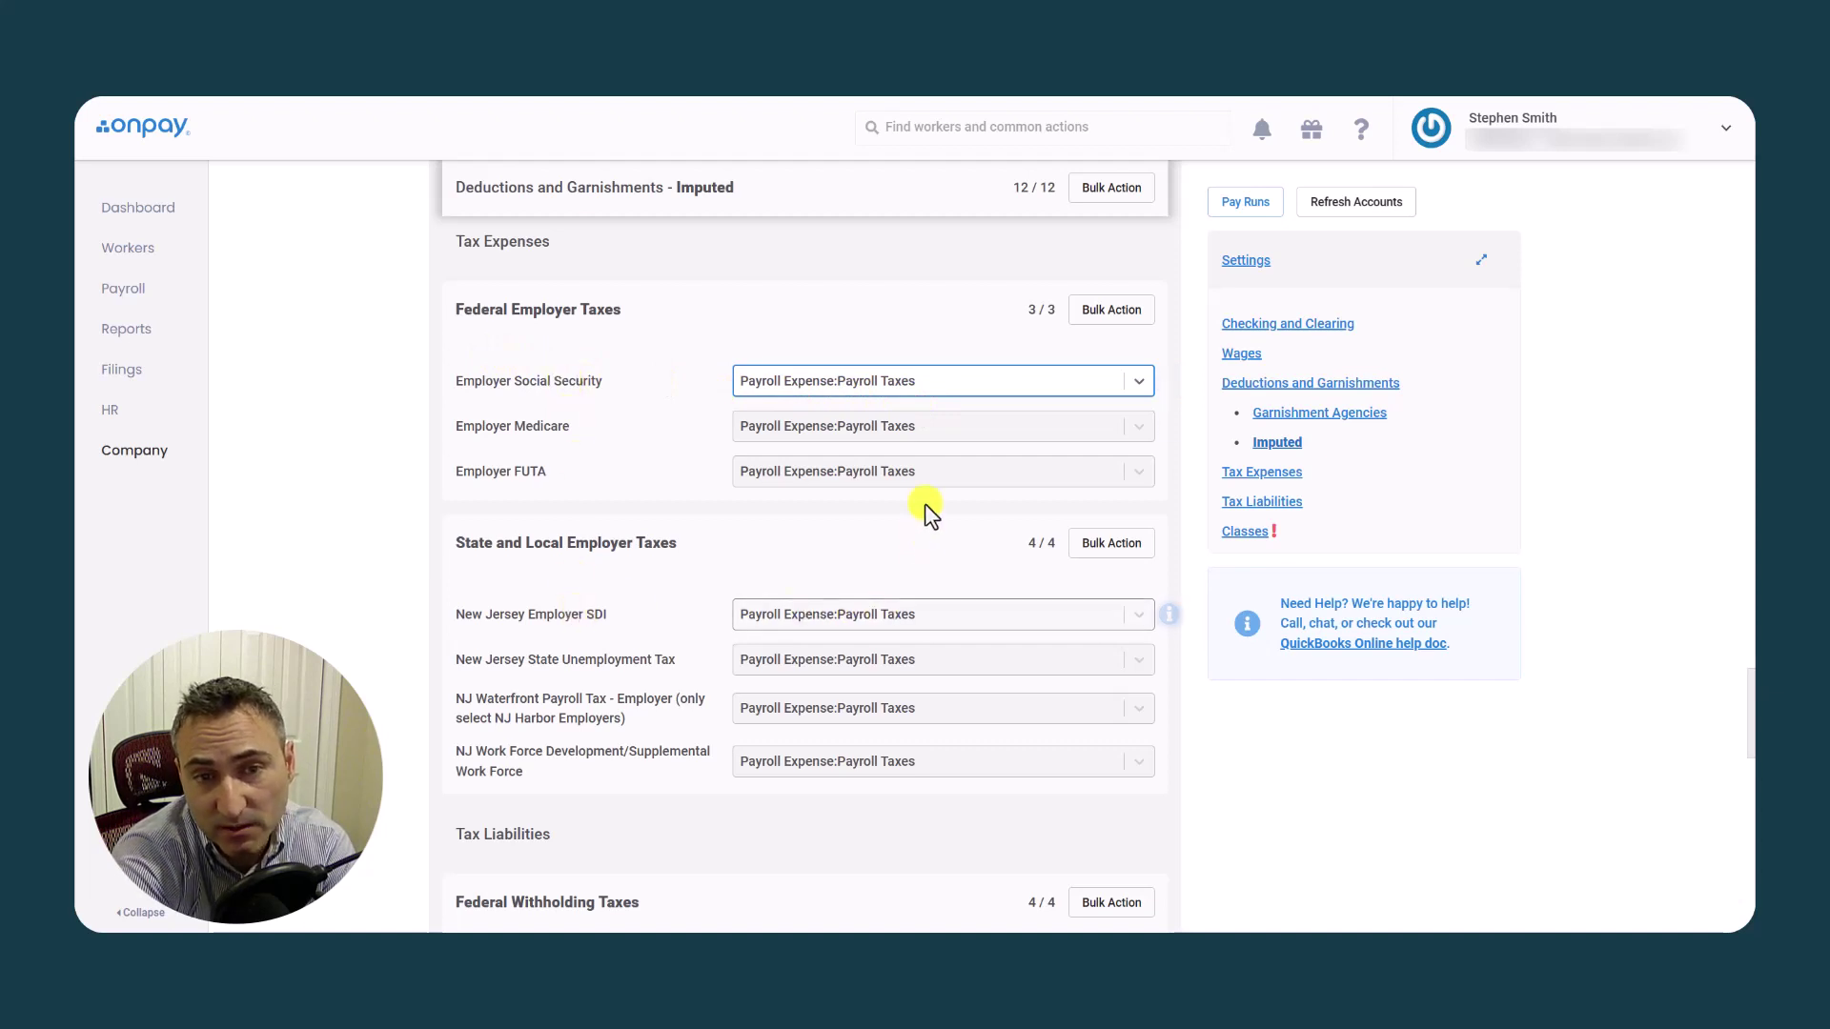
pyautogui.scroll(-2, 917, 581)
pyautogui.scroll(-1, 915, 578)
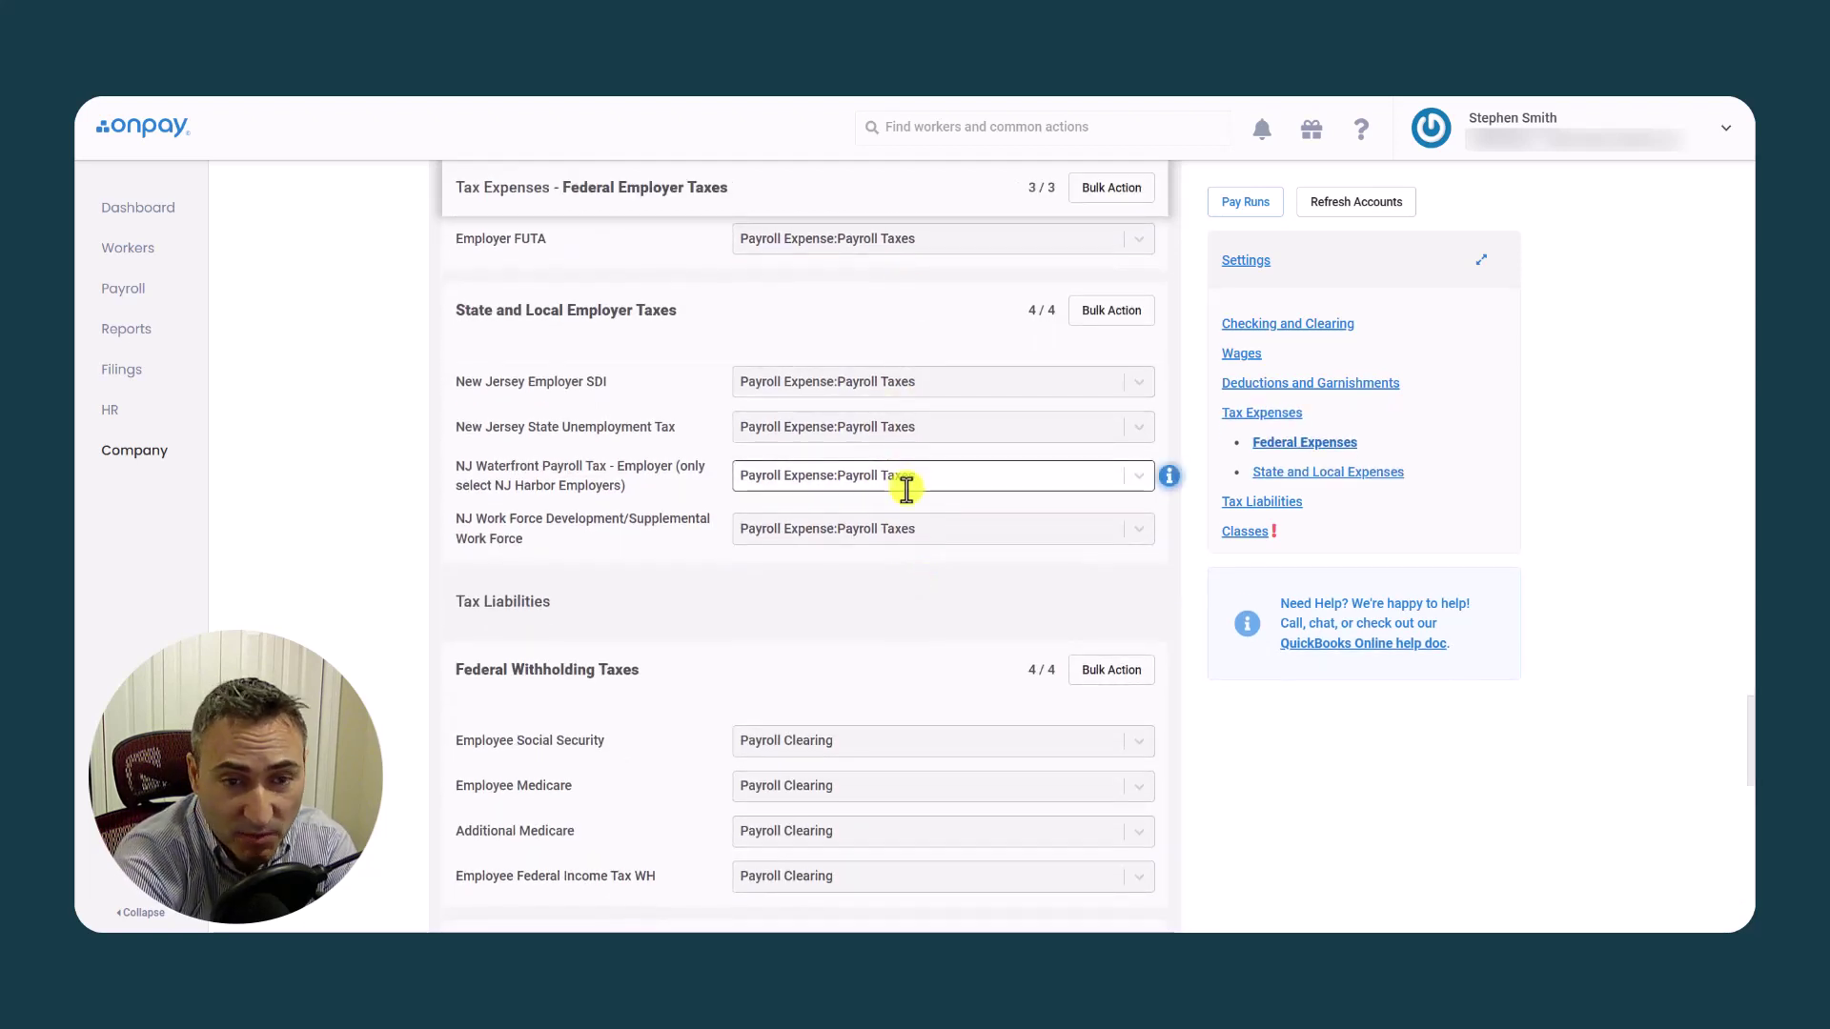
pyautogui.scroll(-4, 907, 482)
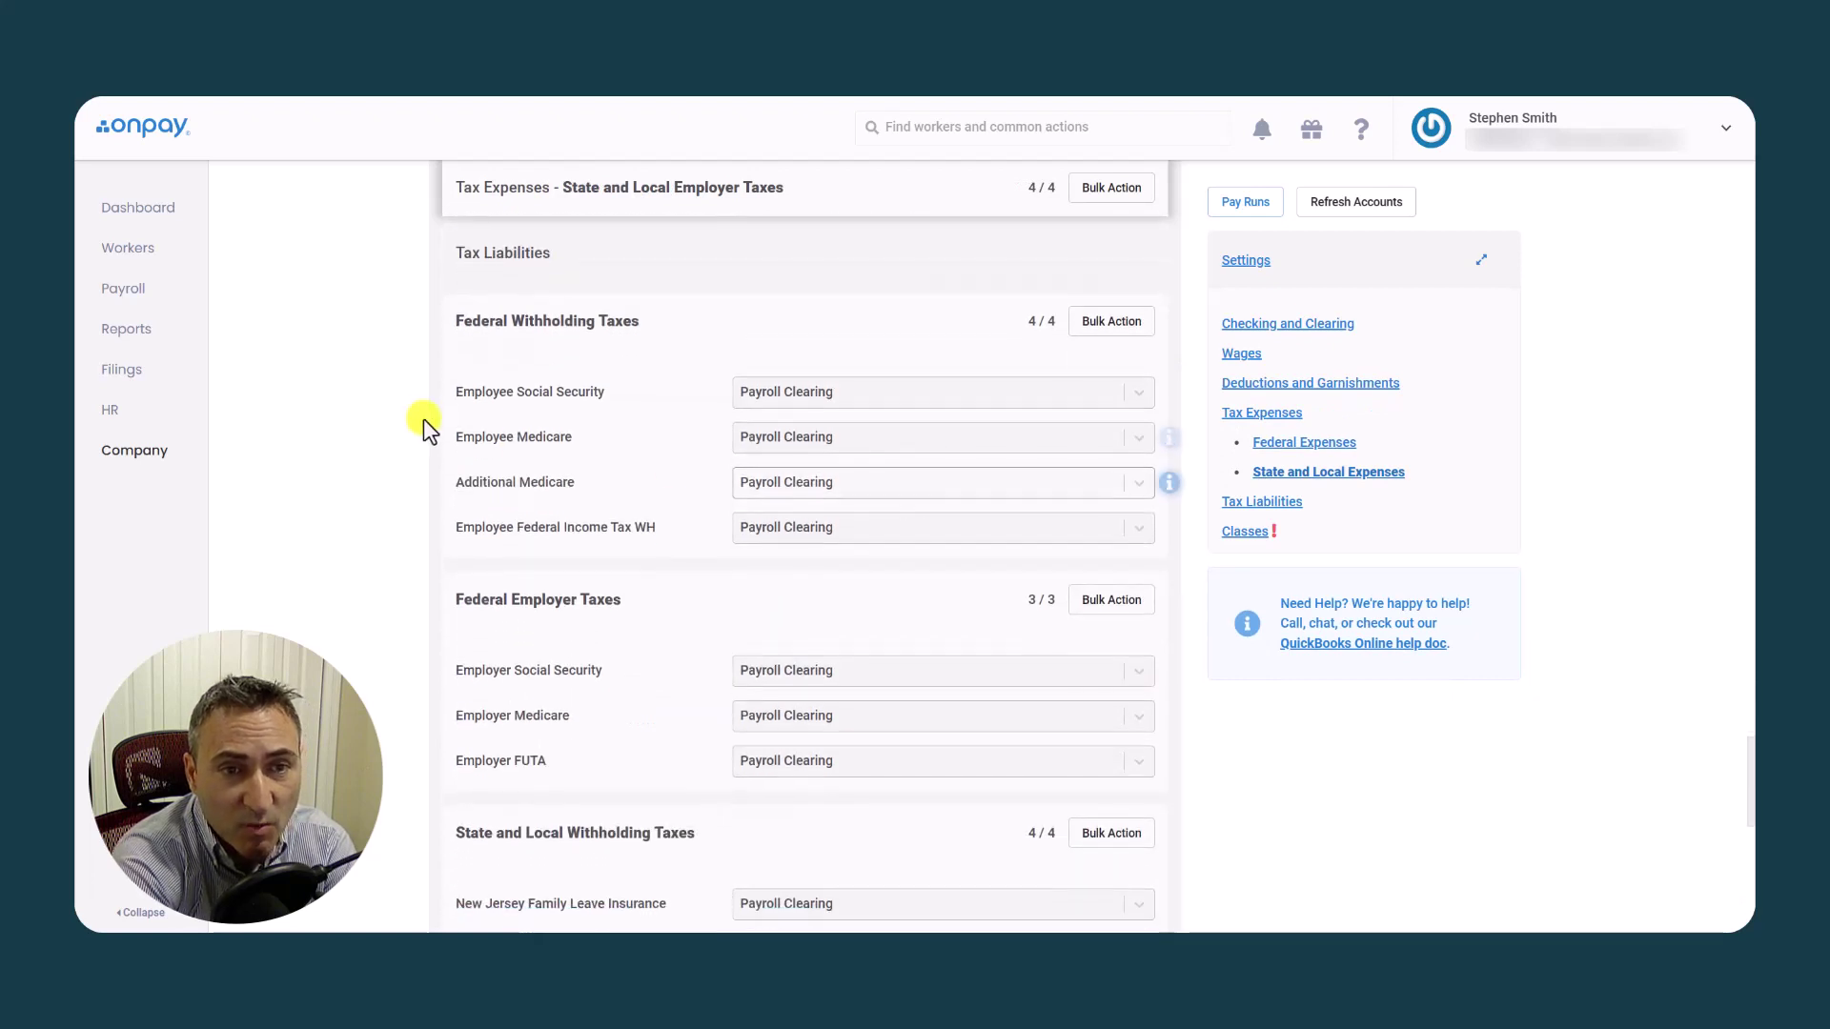
pyautogui.scroll(1, 470, 511)
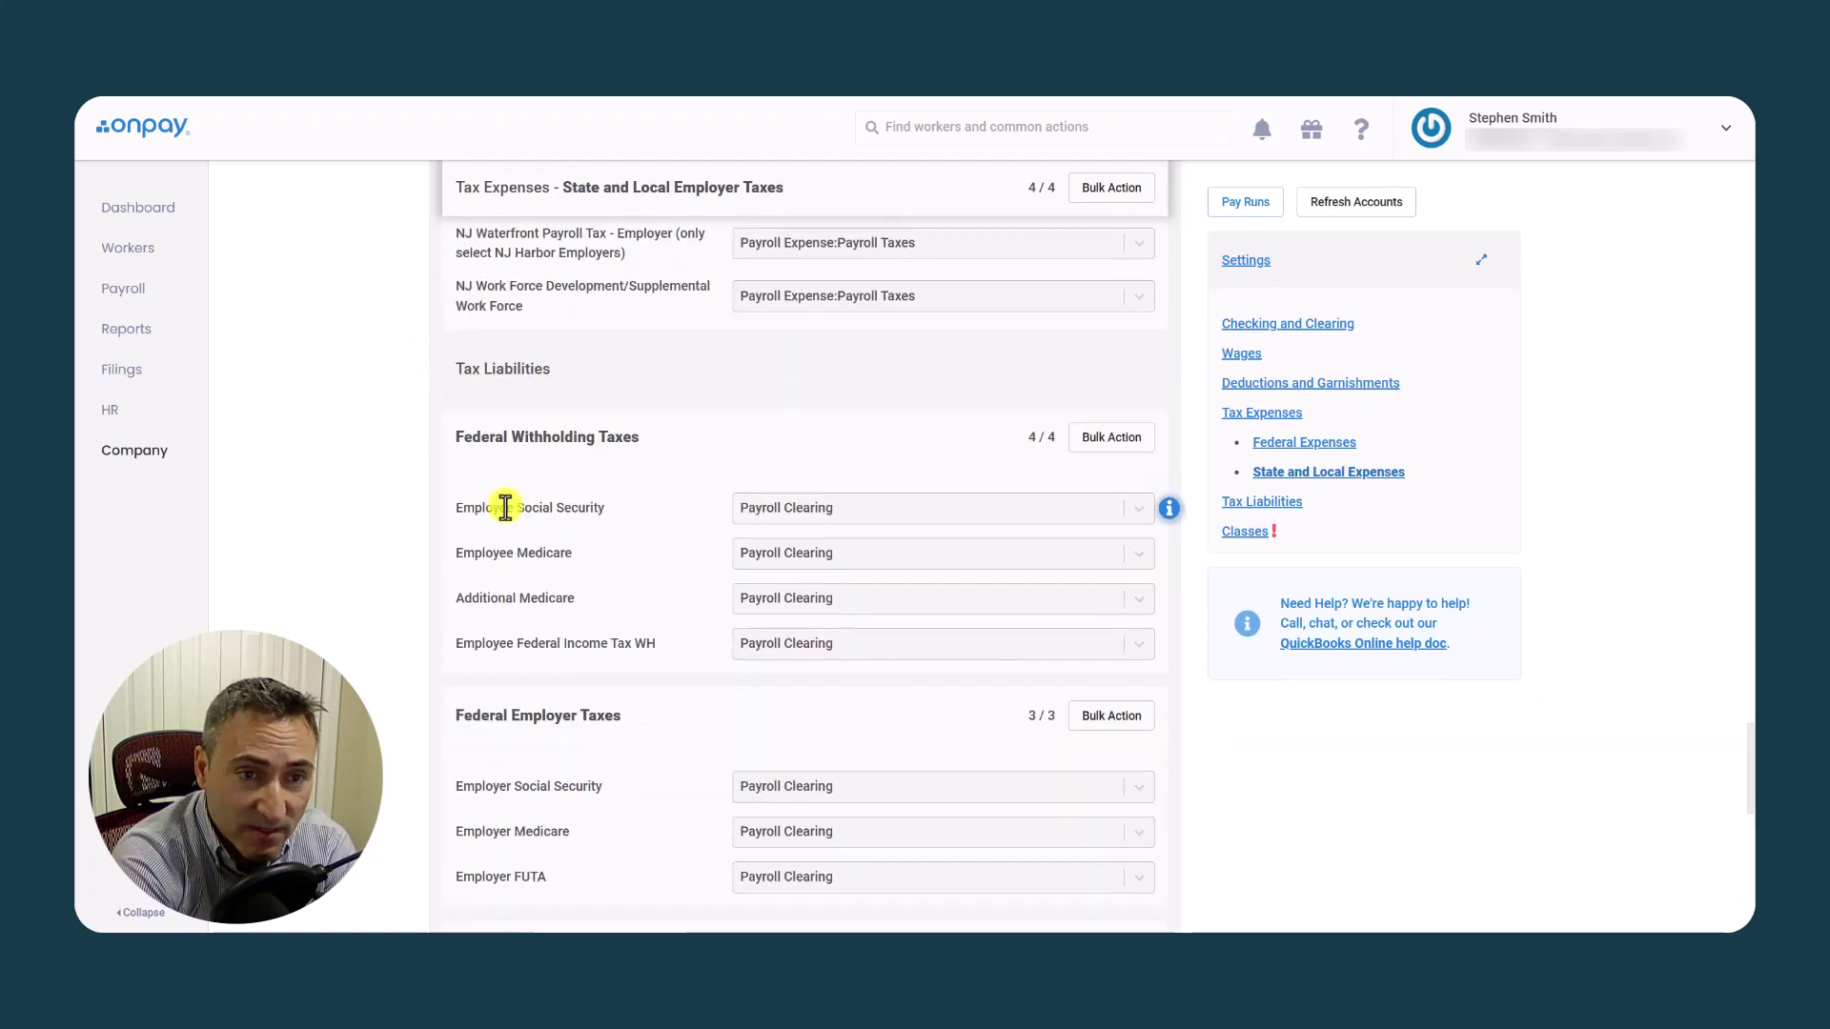
pyautogui.scroll(-1, 505, 507)
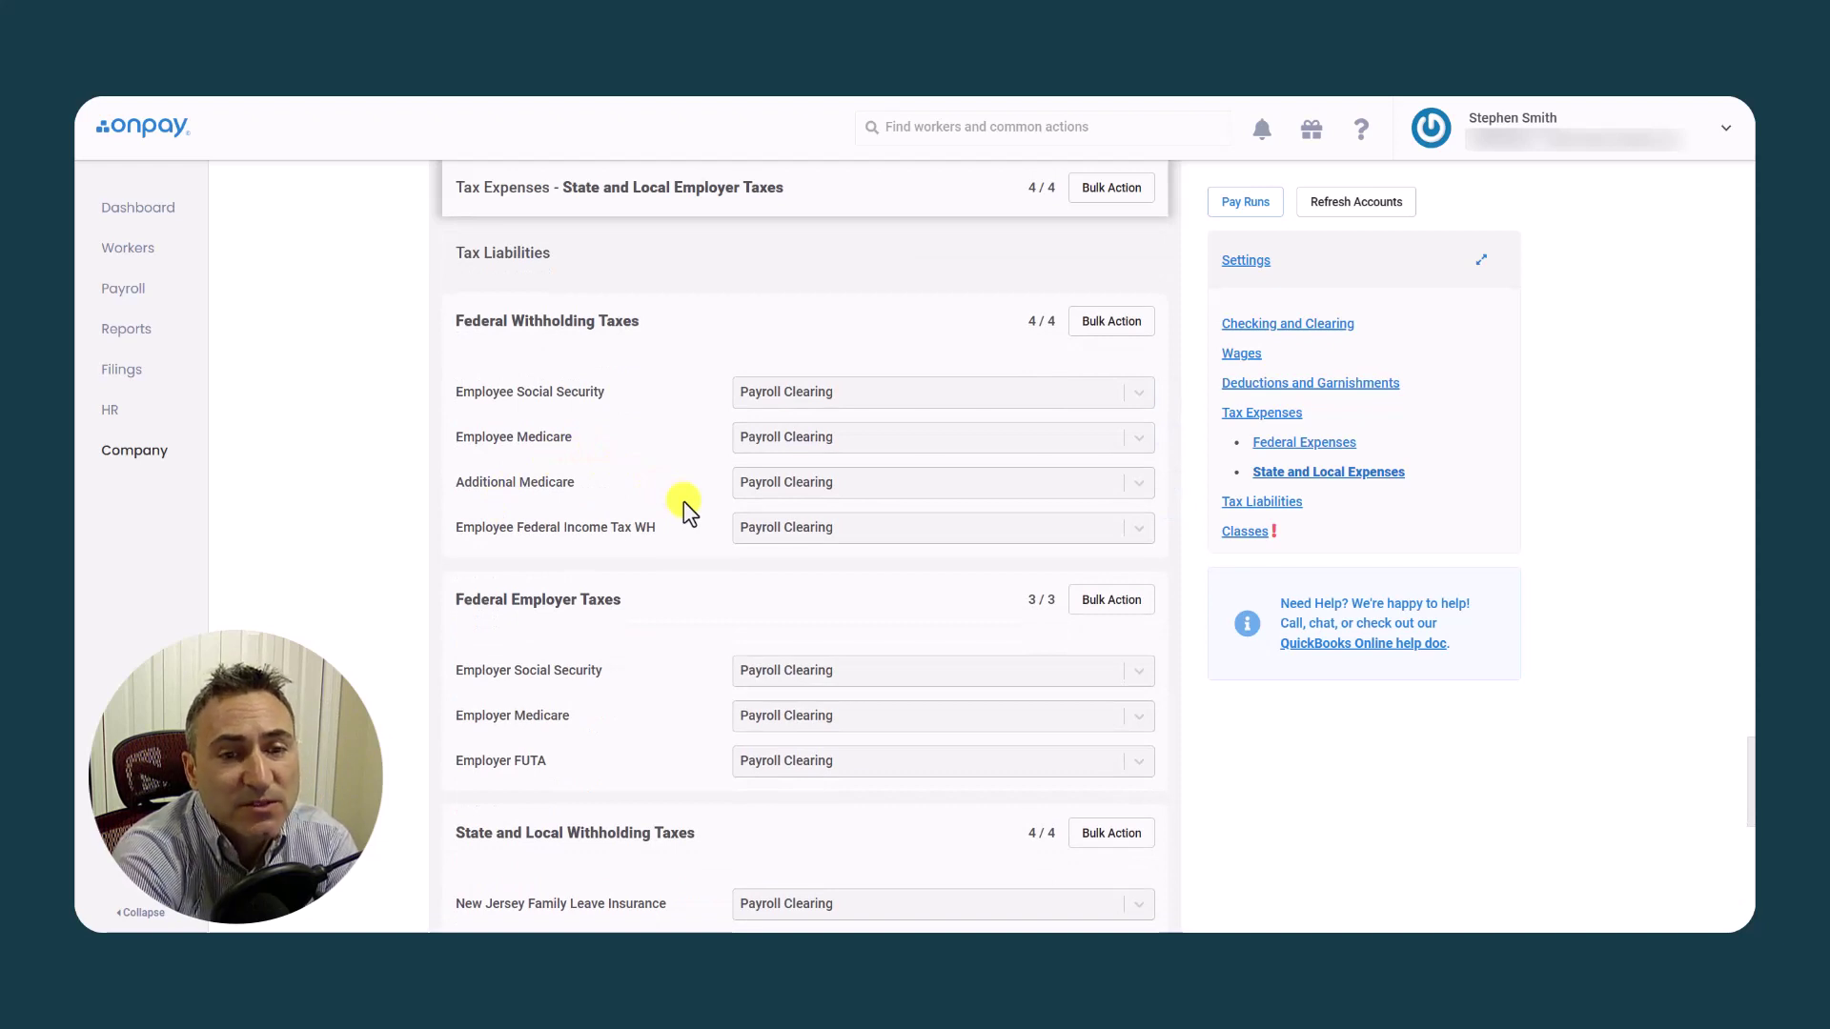
pyautogui.scroll(-2, 684, 502)
pyautogui.scroll(1, 683, 502)
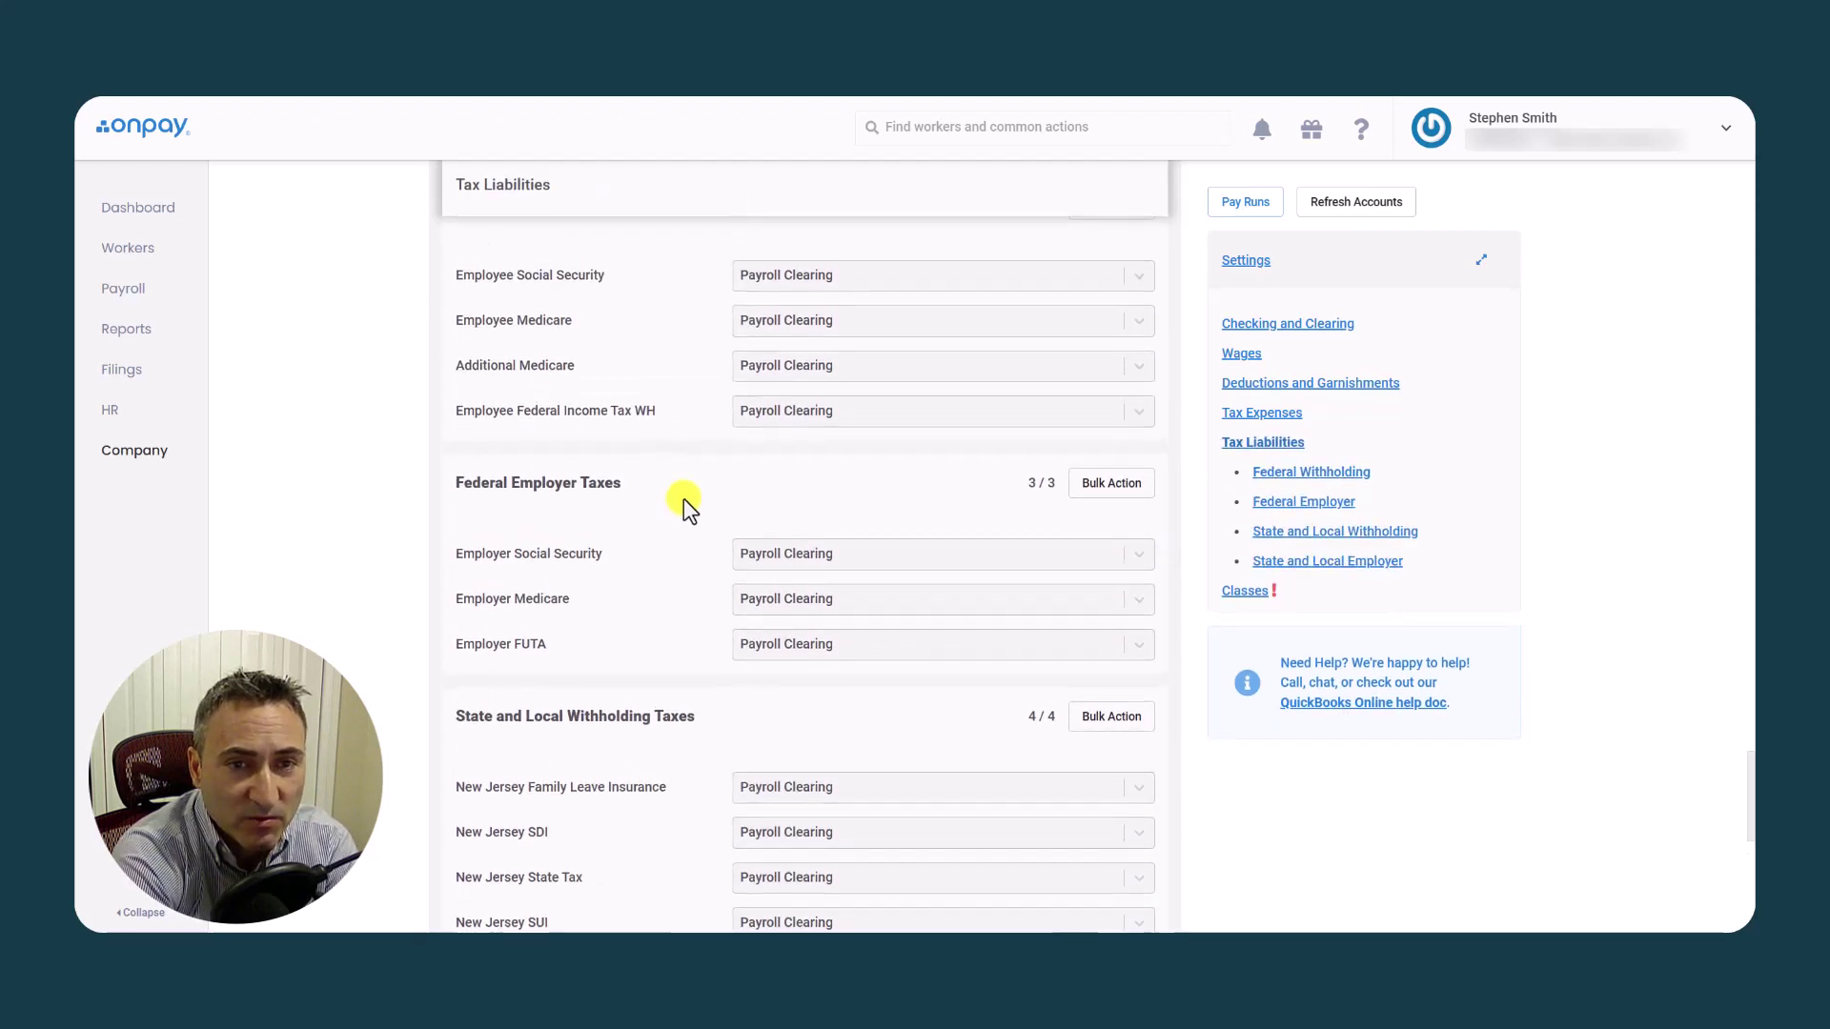
pyautogui.scroll(1, 691, 471)
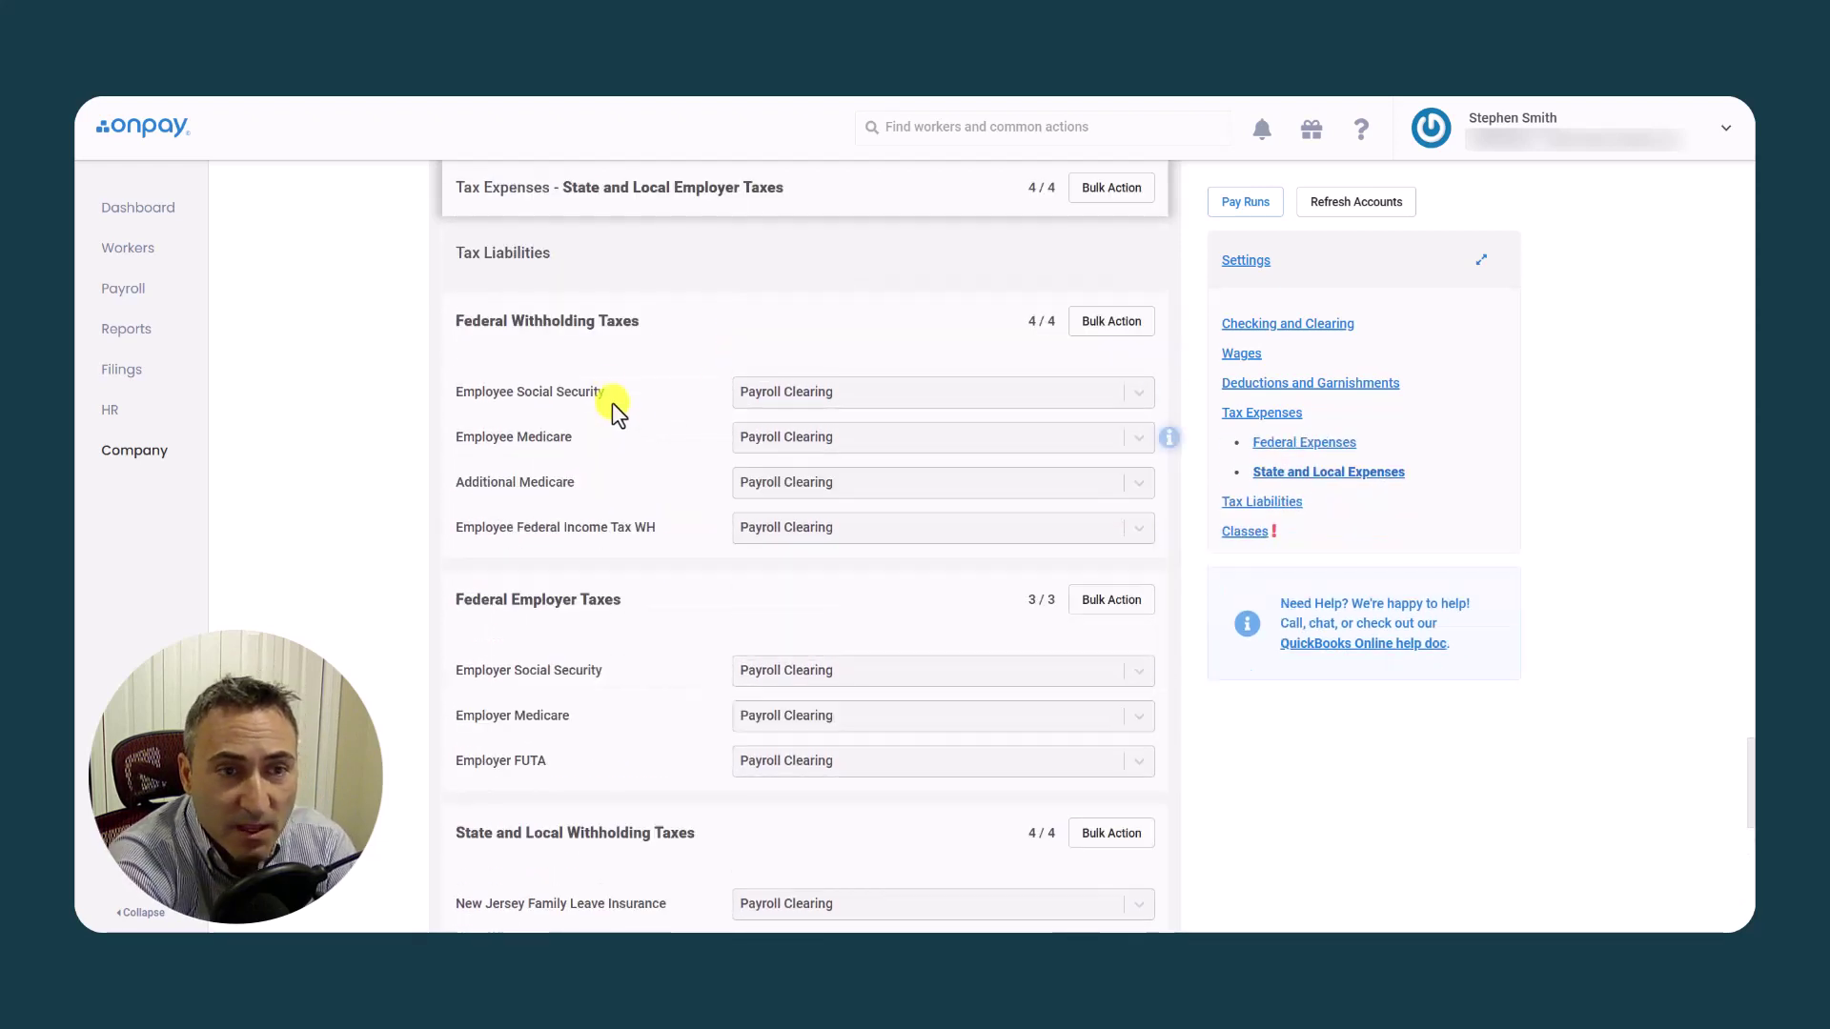
pyautogui.click(835, 405)
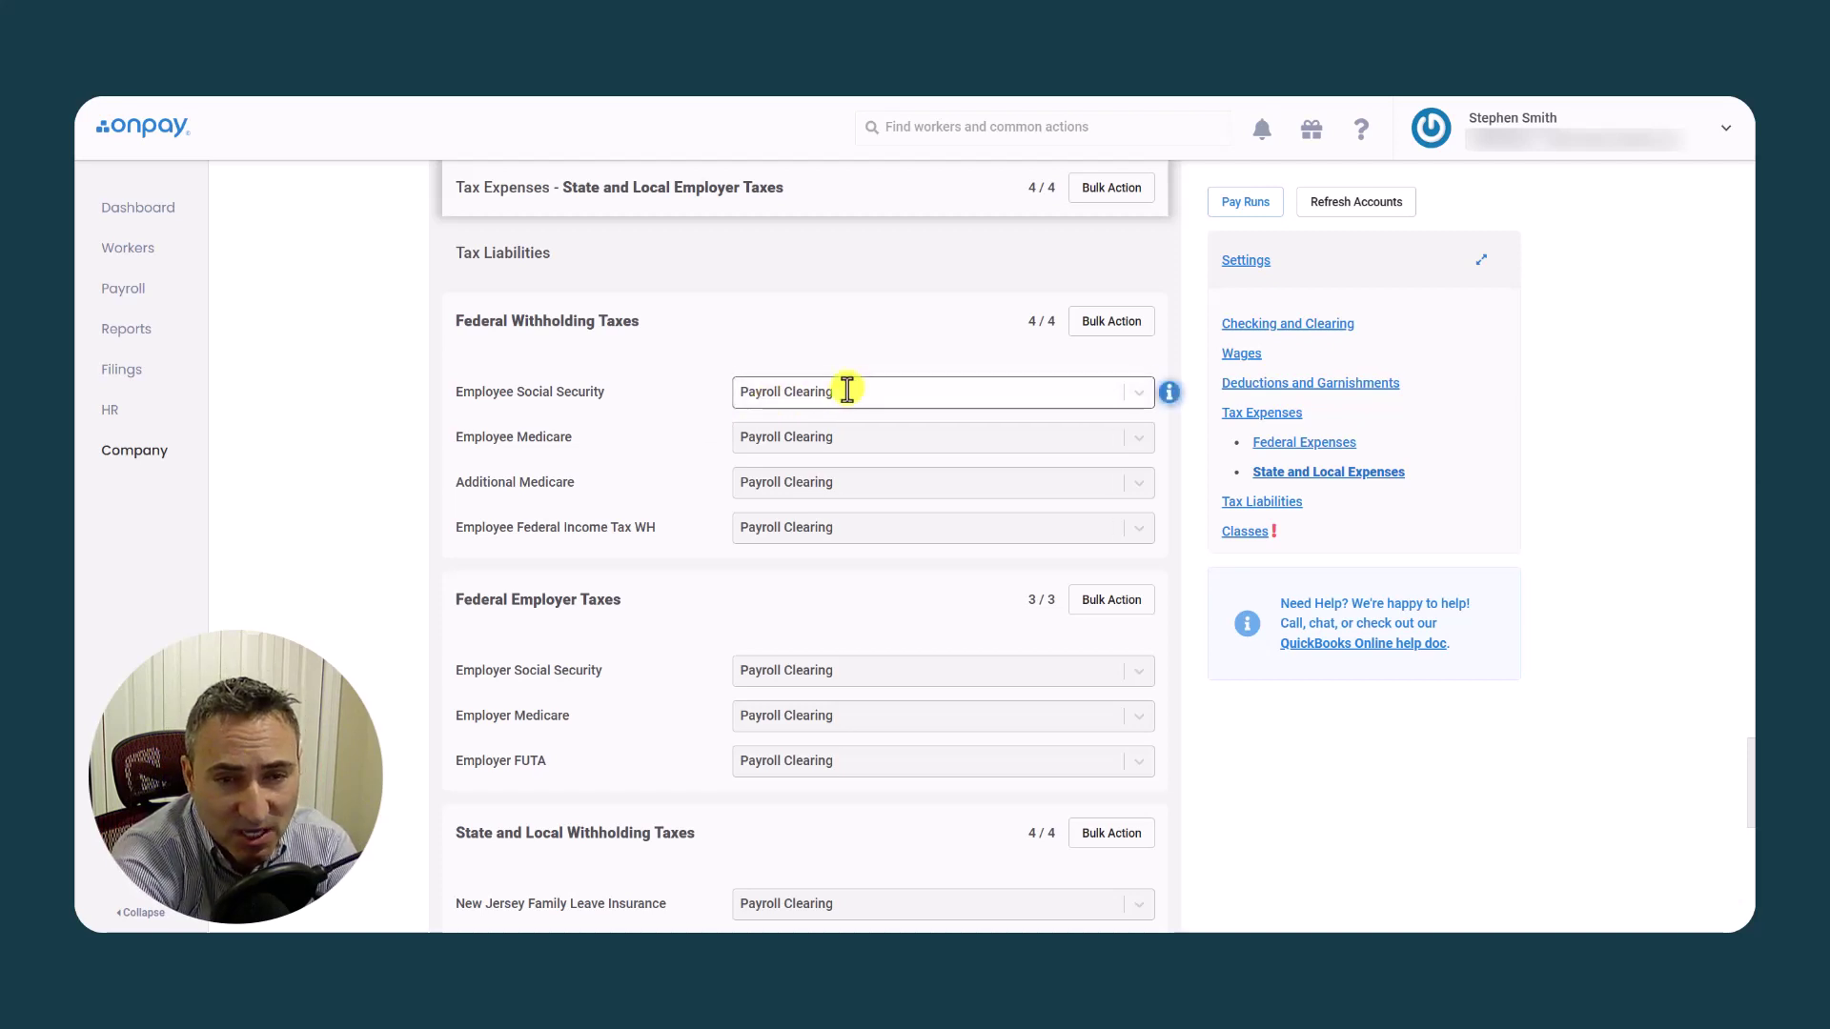
pyautogui.scroll(-10, 500, 704)
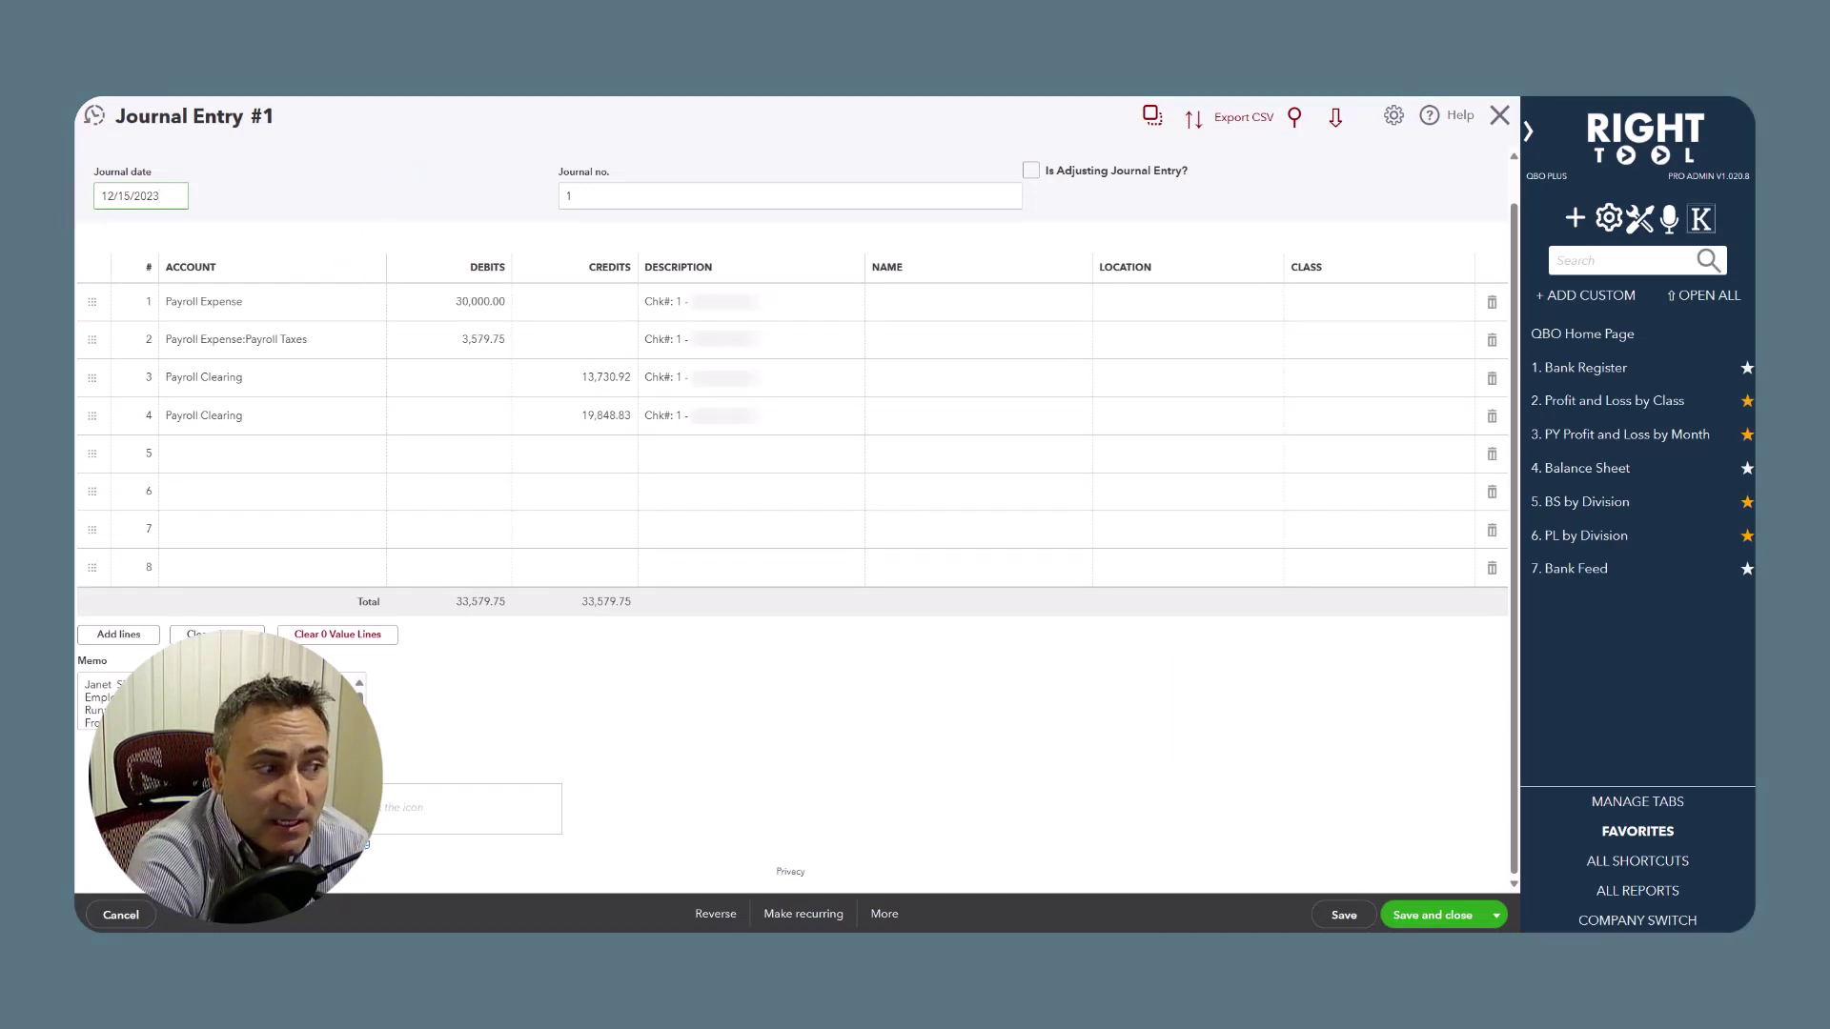
# - Show the Journal Entries comparison slide, then return to the QBO journal entry
pyautogui.hotkey('alt', 'Tab')
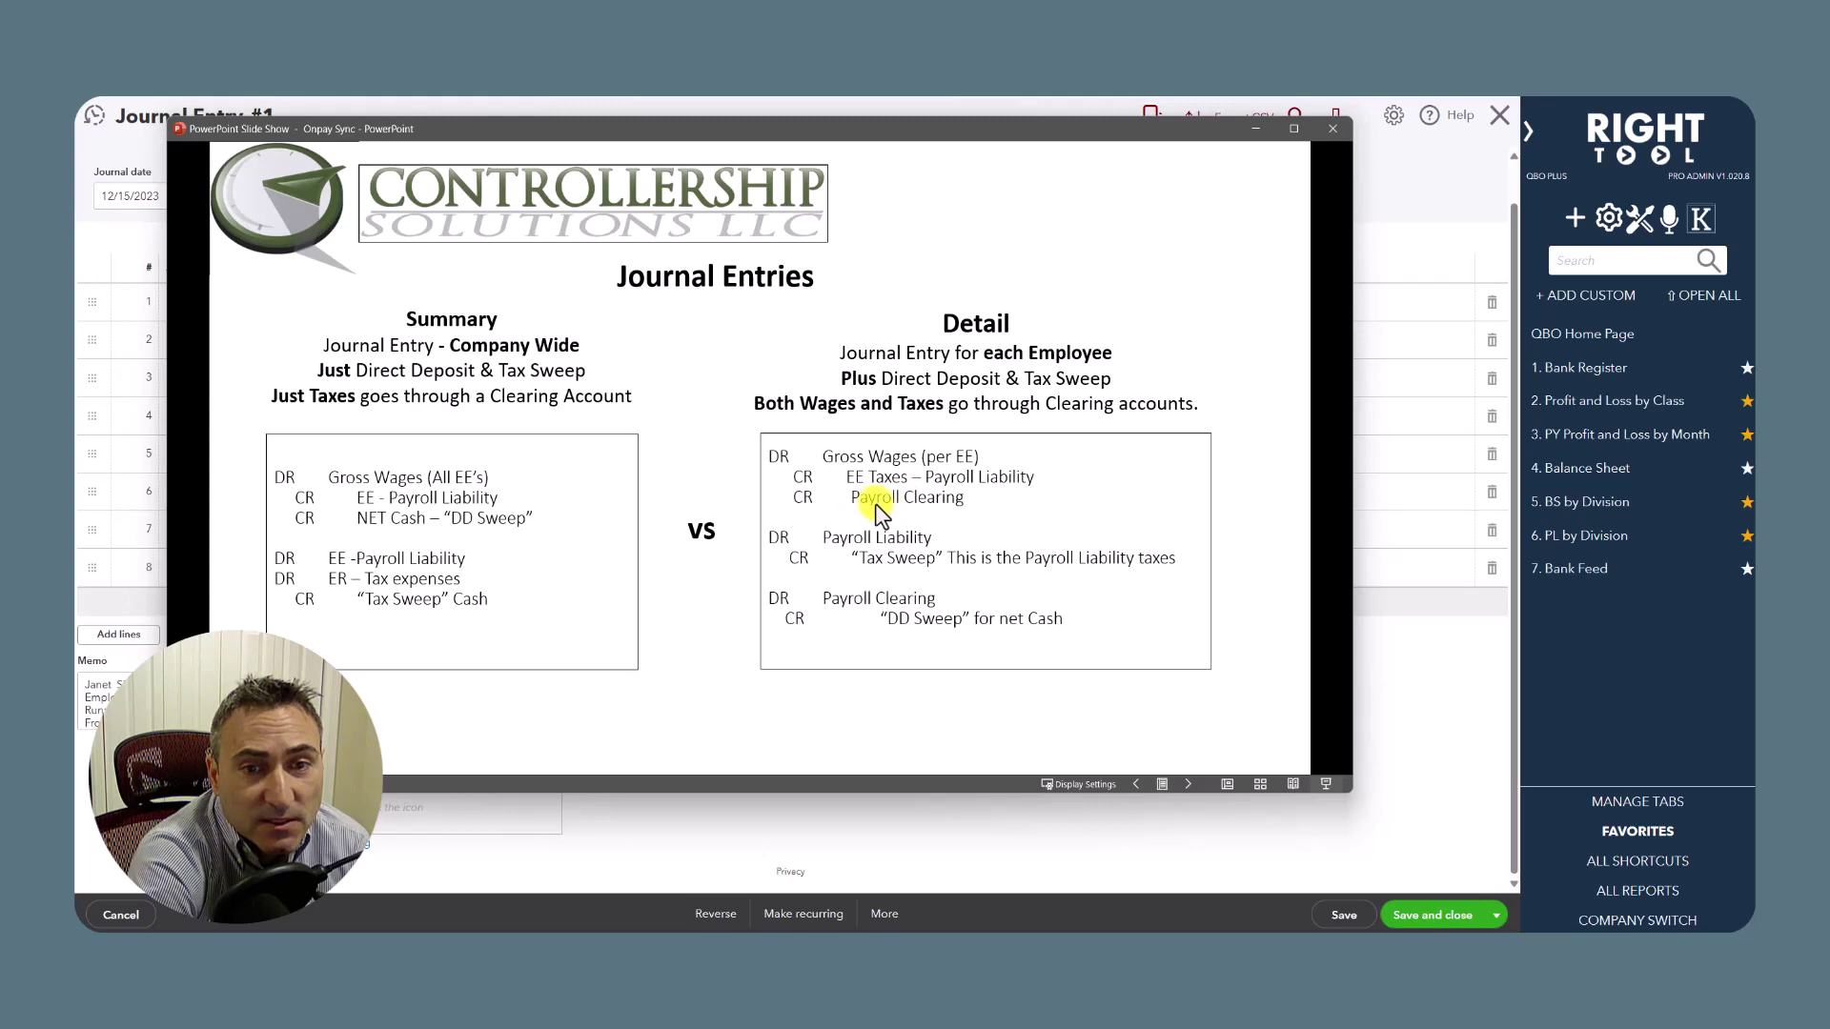
pyautogui.click(866, 111)
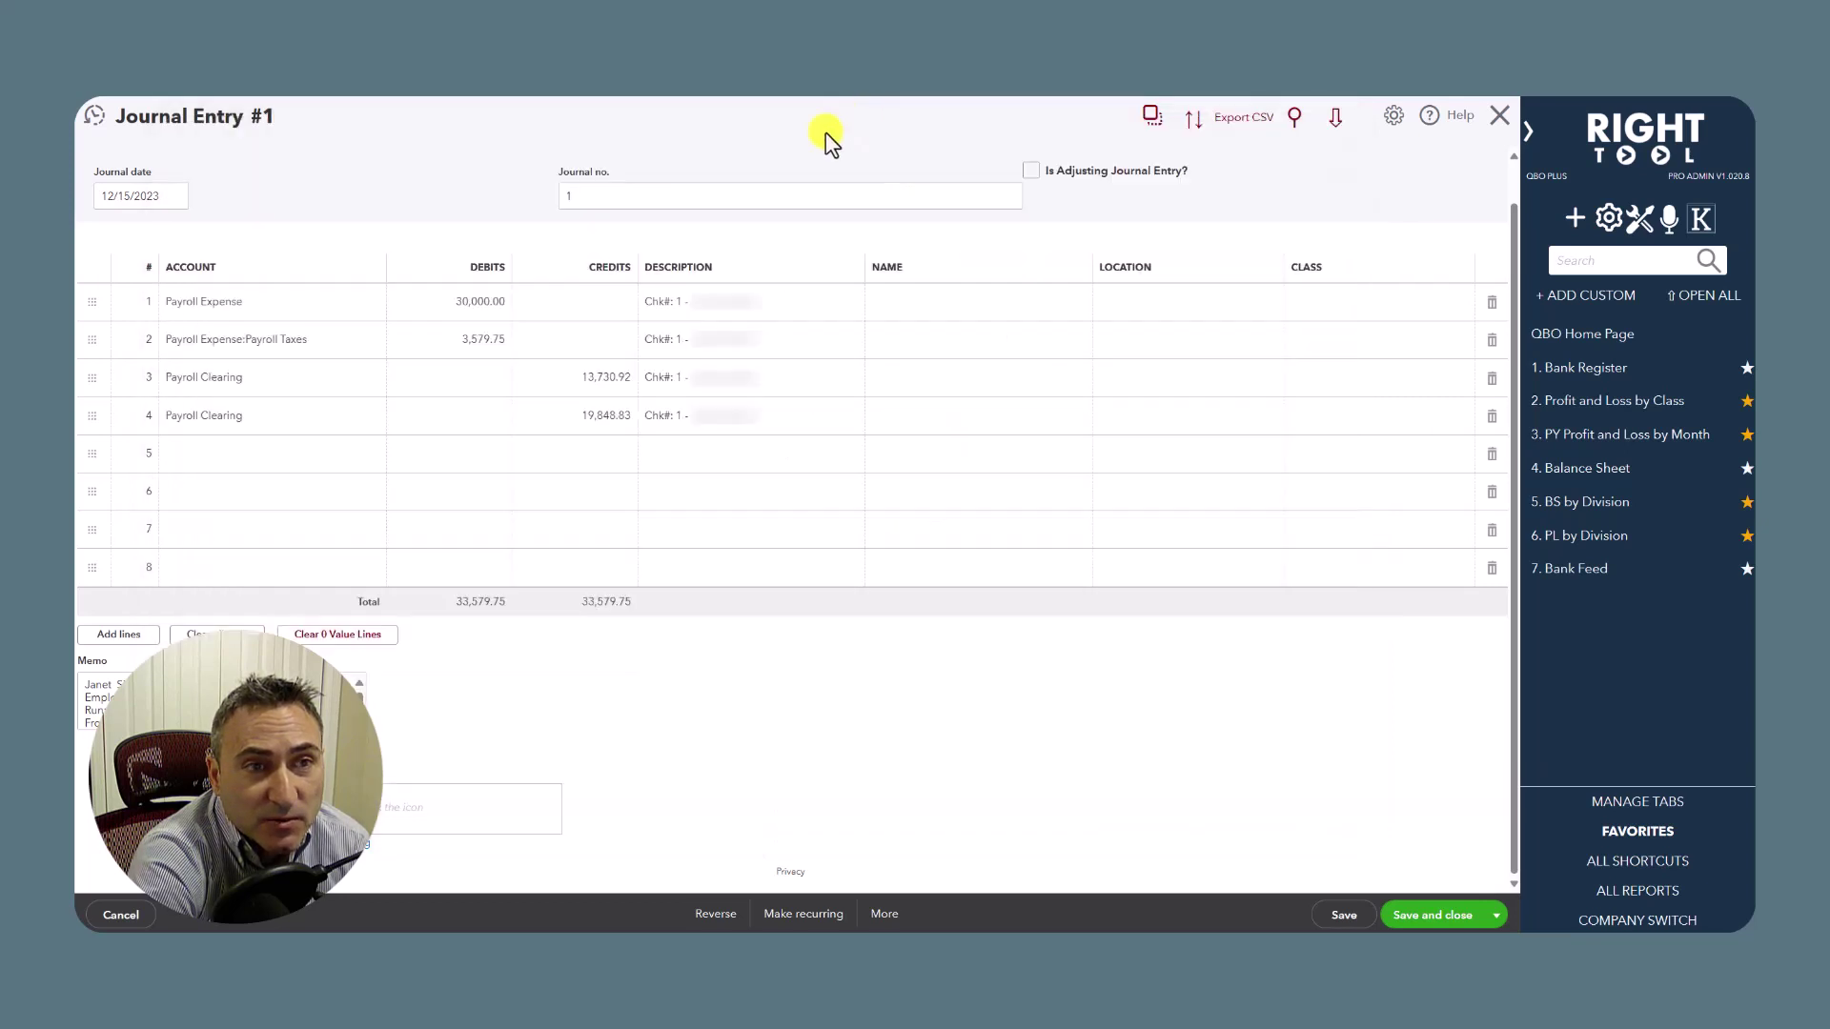
pyautogui.moveTo(780, 157); pyautogui.dragTo(385, 153)
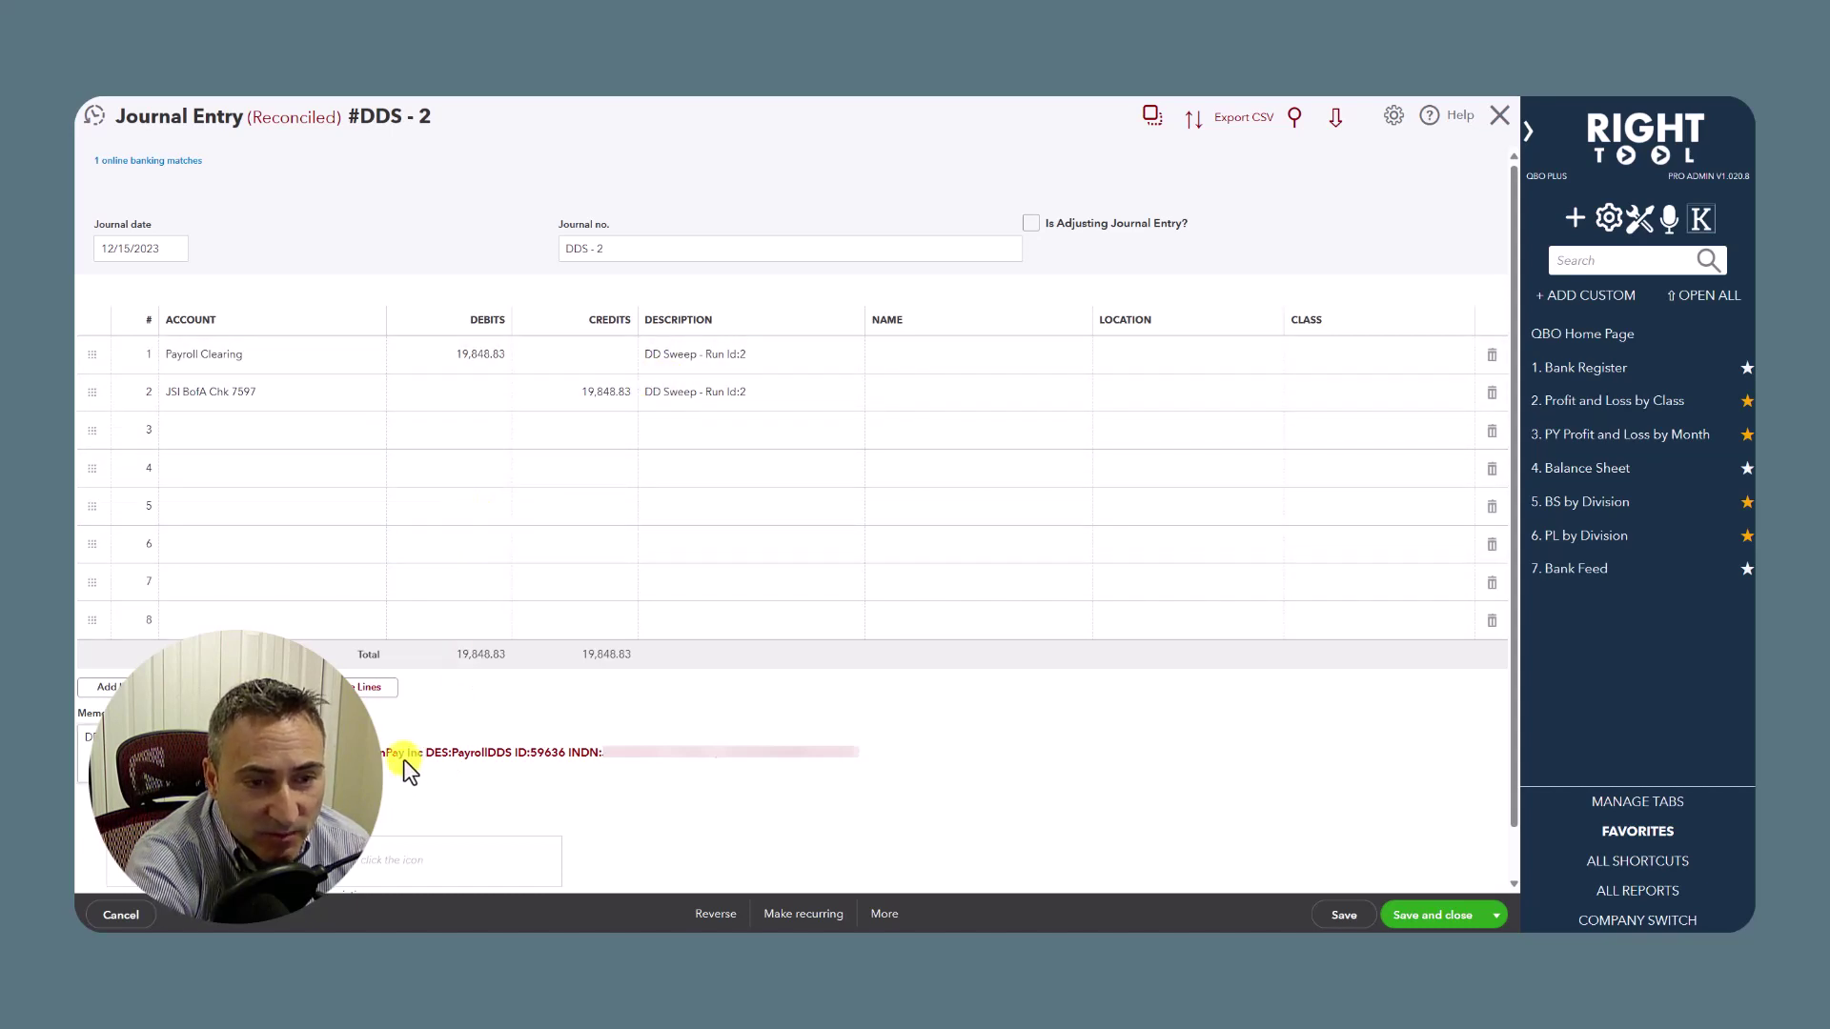
# - Inspect DDS - 2's matched bank transaction, highlighting DDS and the OnPay payee name
pyautogui.click(141, 164)
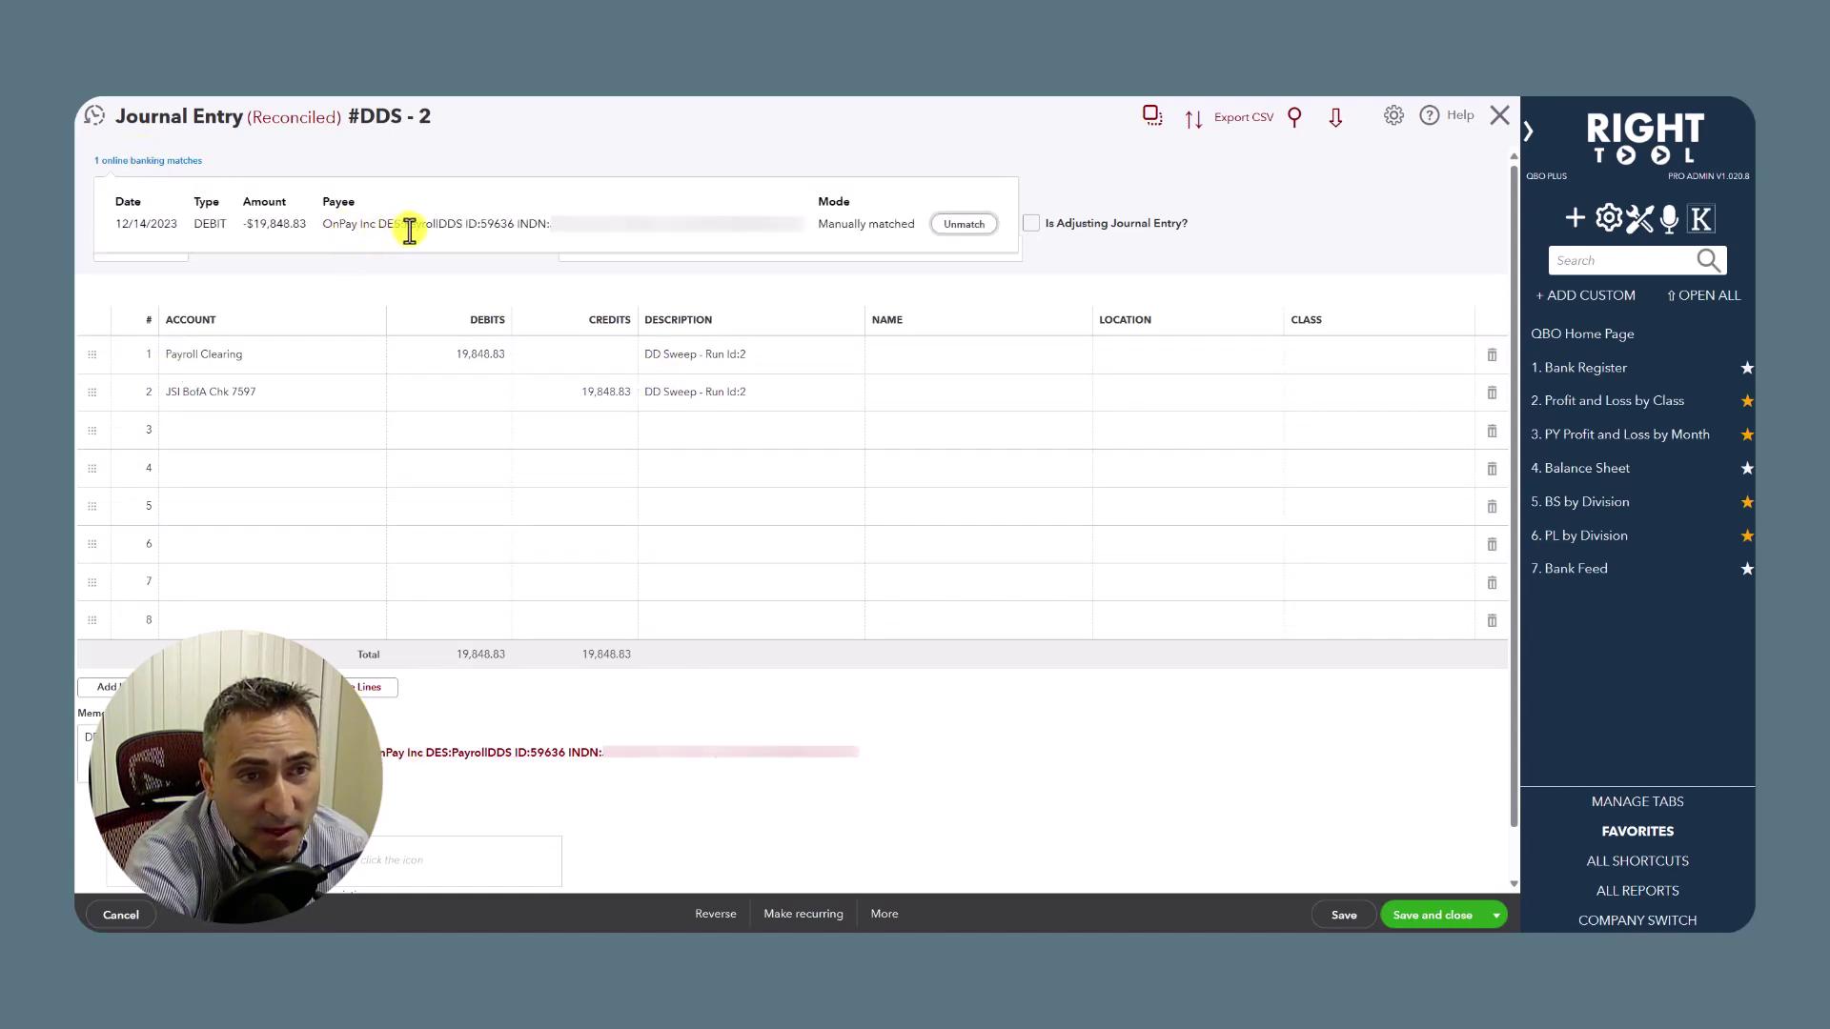
pyautogui.moveTo(439, 225); pyautogui.dragTo(457, 227)
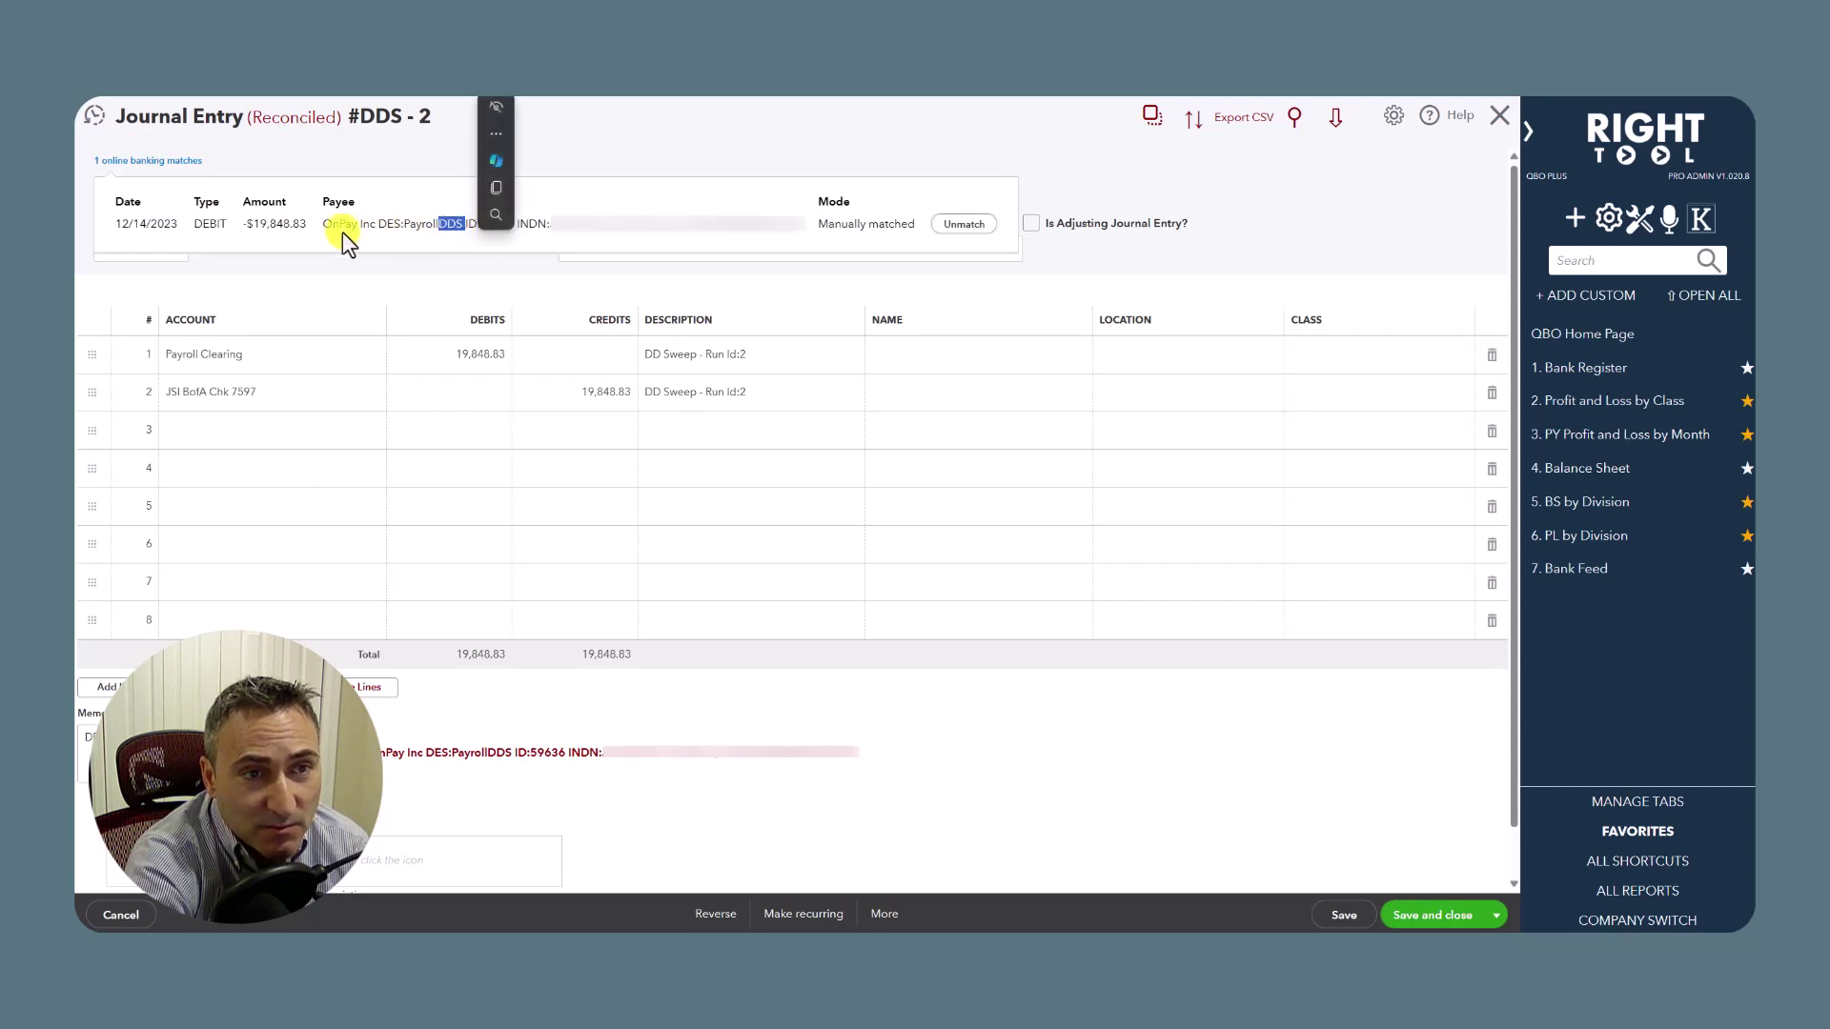
pyautogui.moveTo(332, 225); pyautogui.dragTo(376, 225)
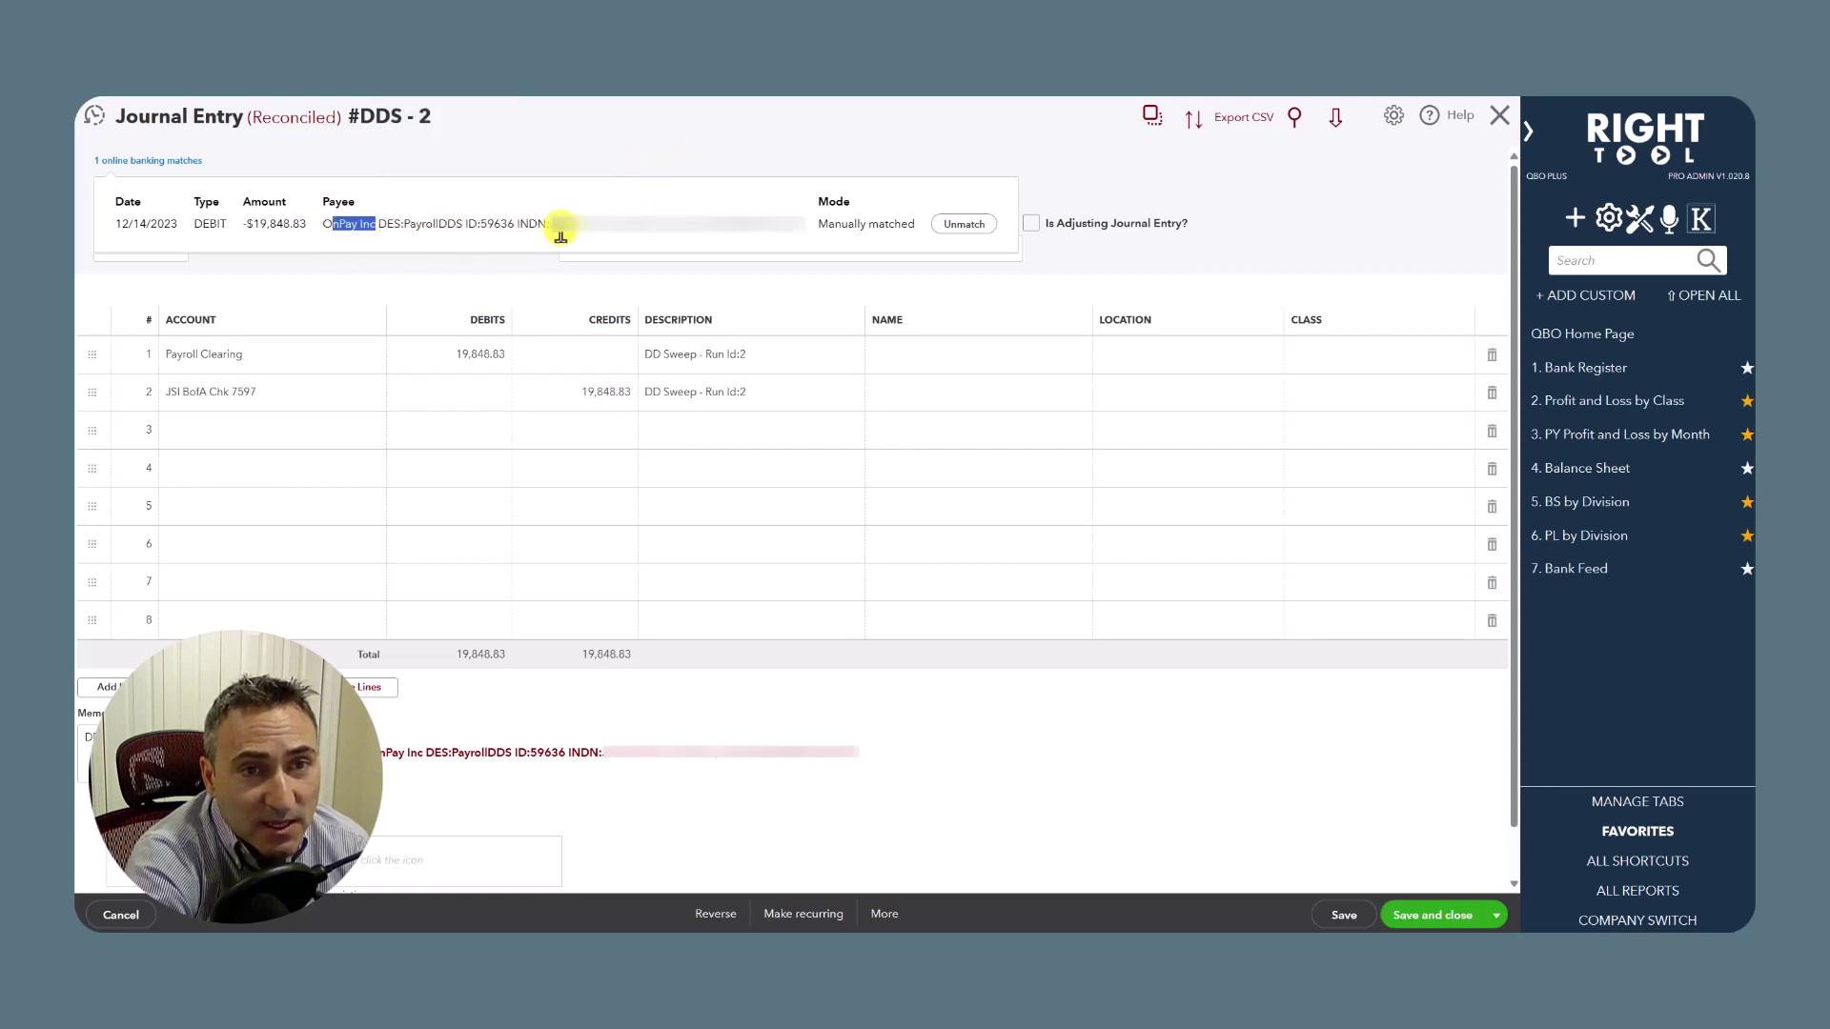
pyautogui.click(545, 149)
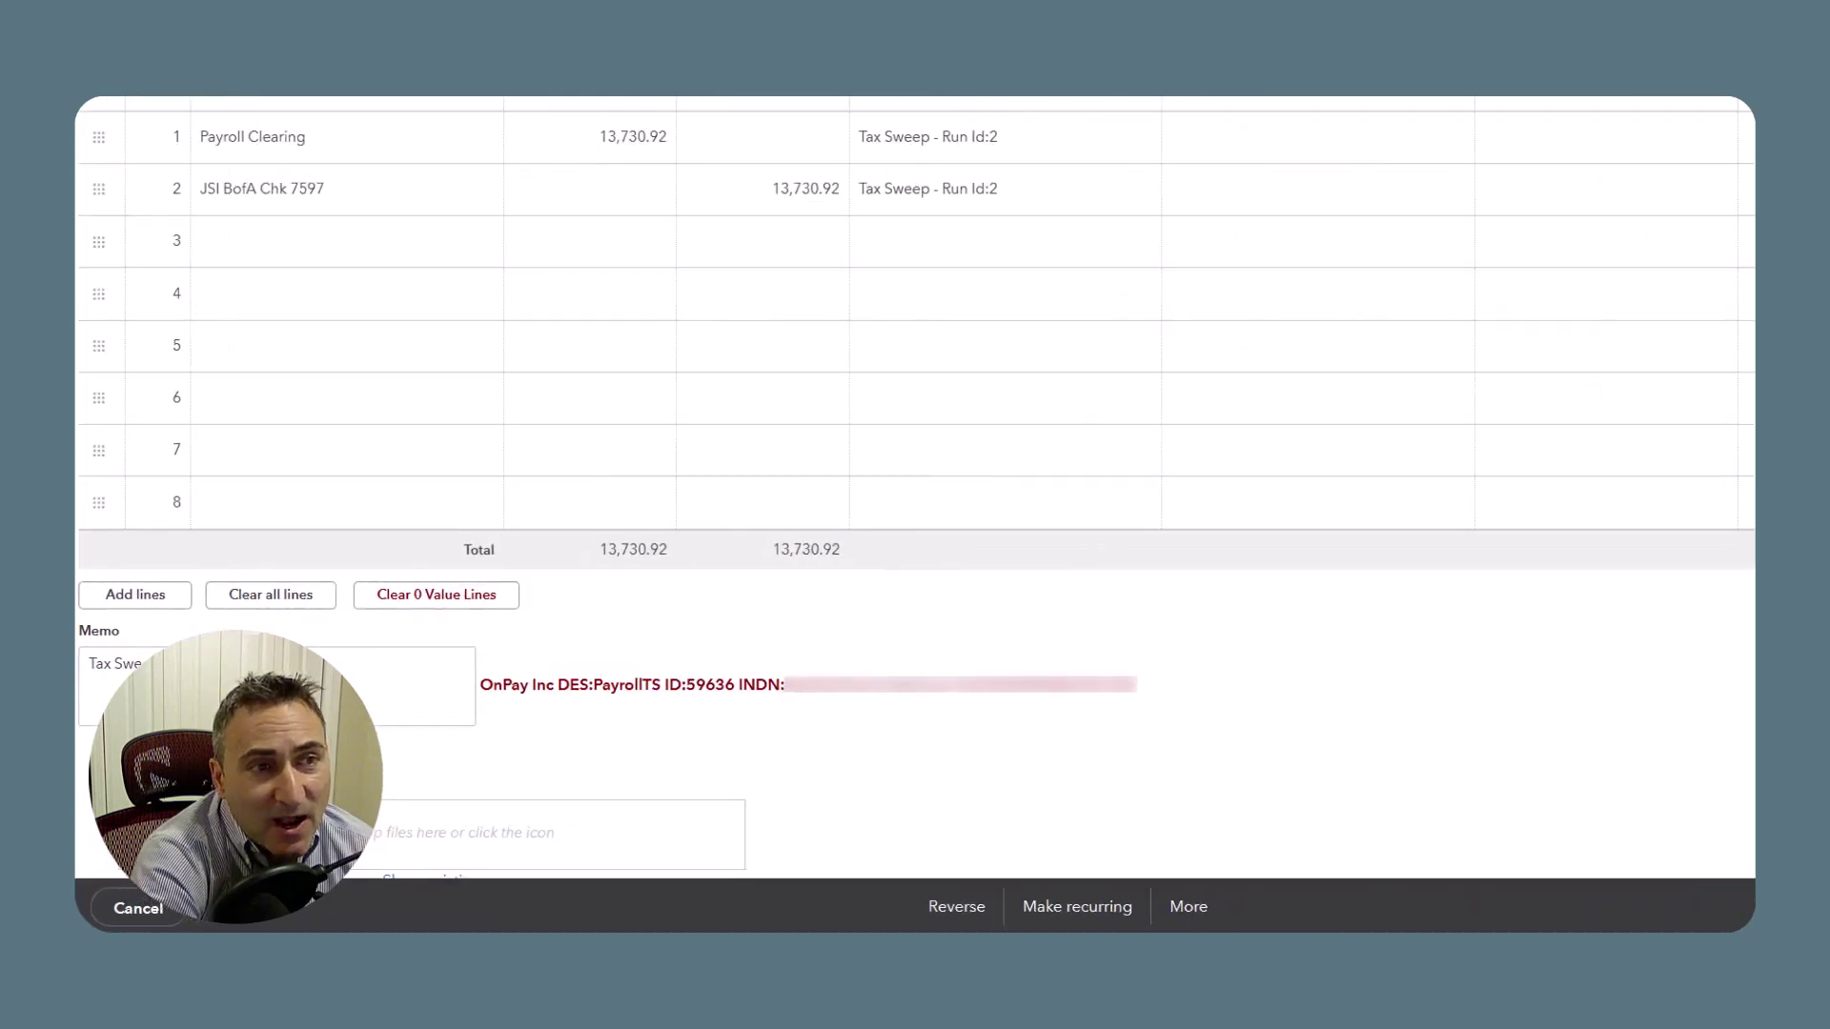
# - View and close the TS - 2 entry's online banking match details twice
pyautogui.click(172, 164)
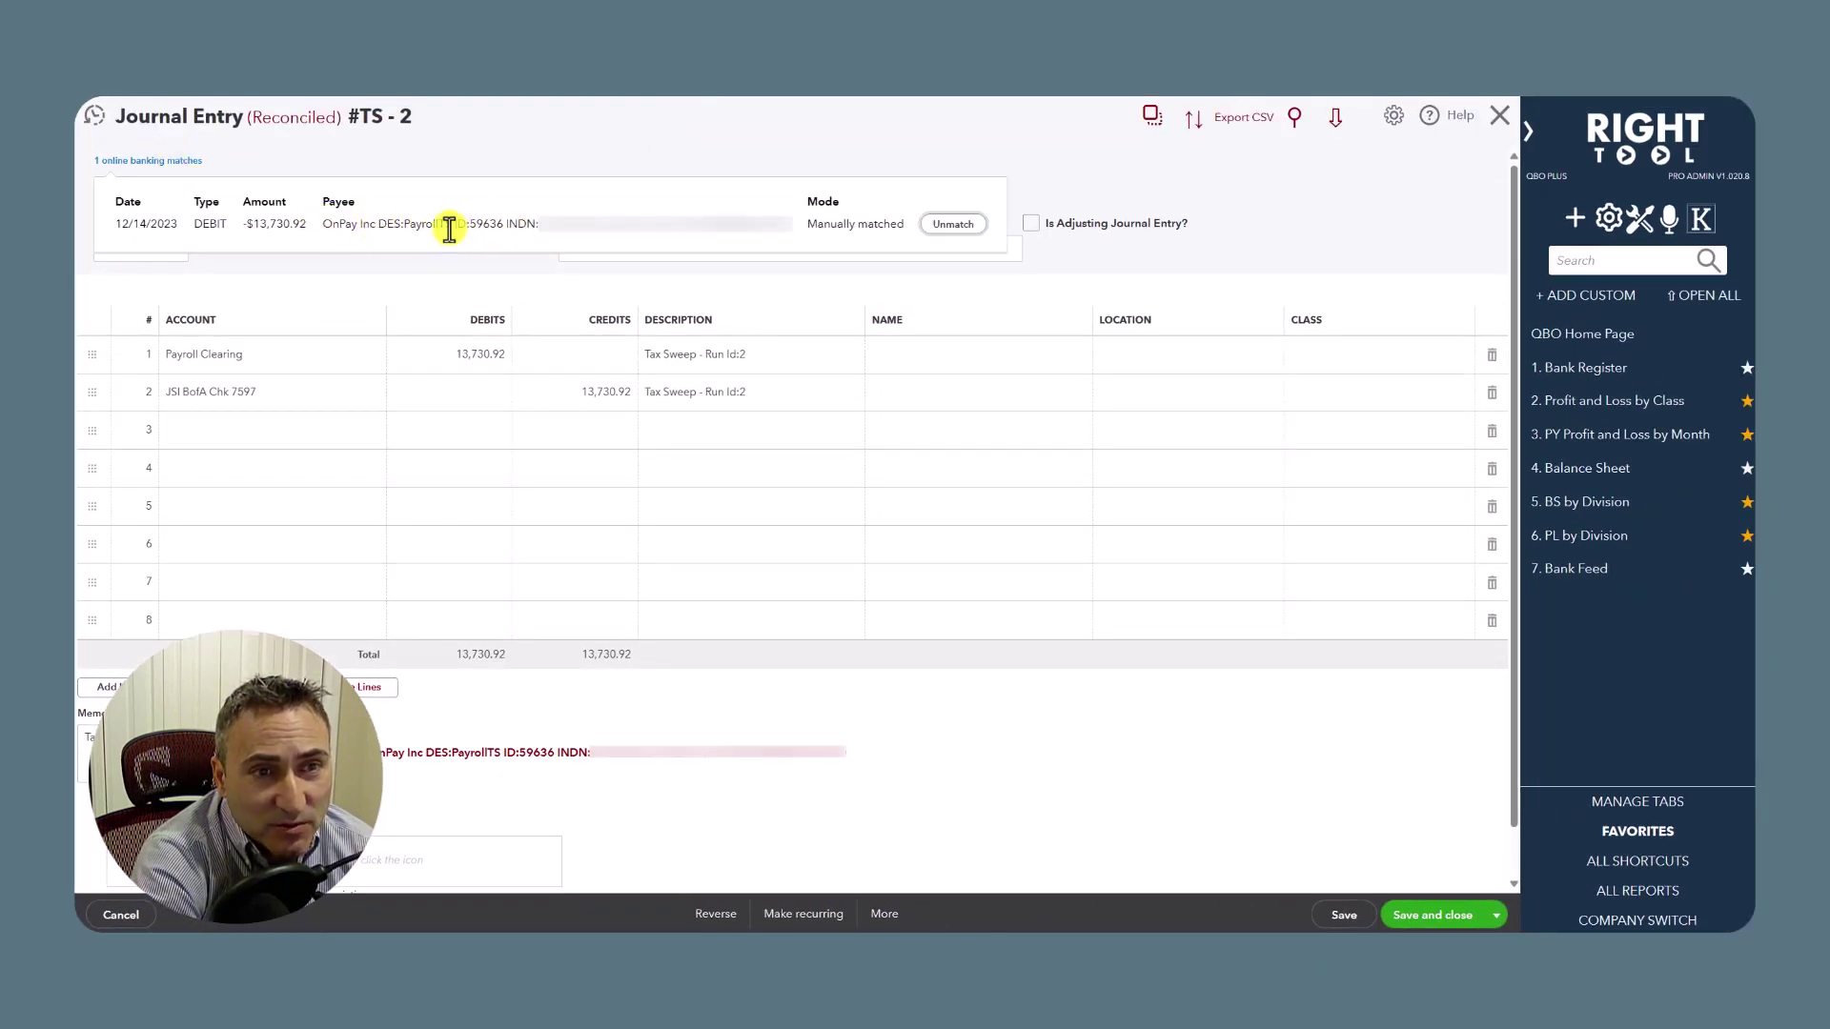
pyautogui.click(748, 164)
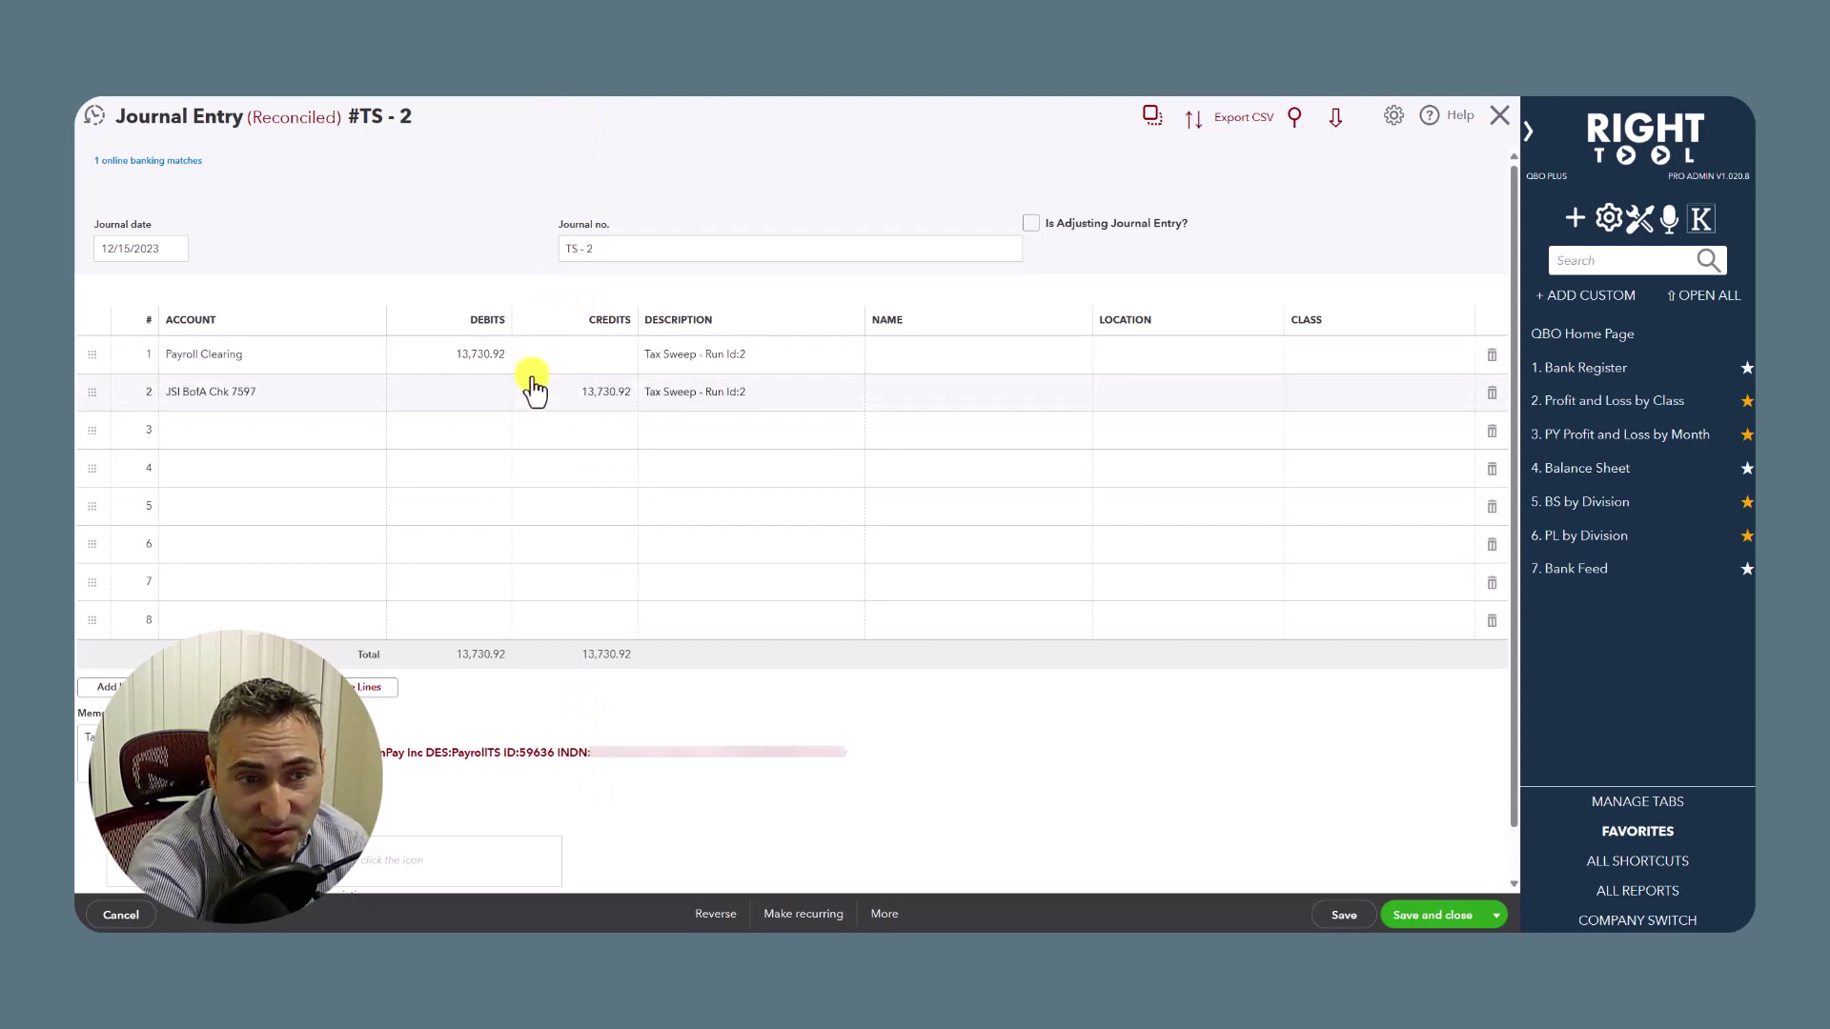
pyautogui.click(164, 174)
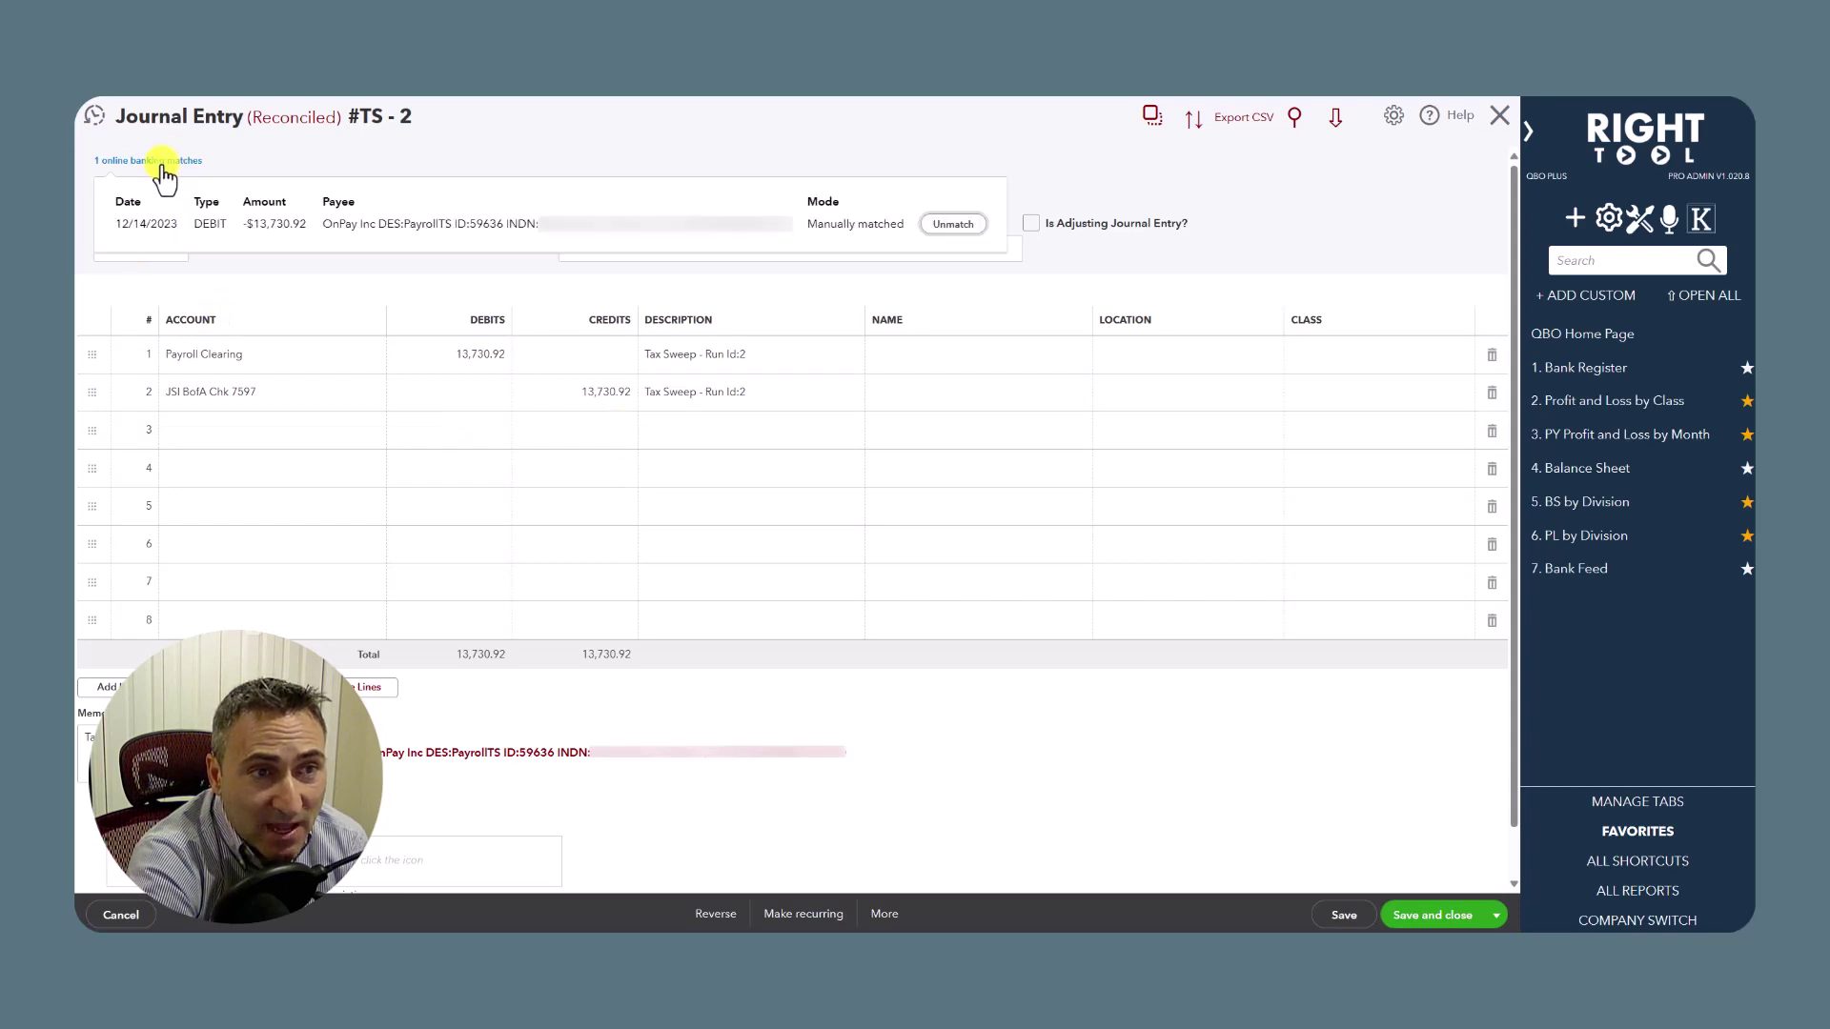
pyautogui.click(618, 160)
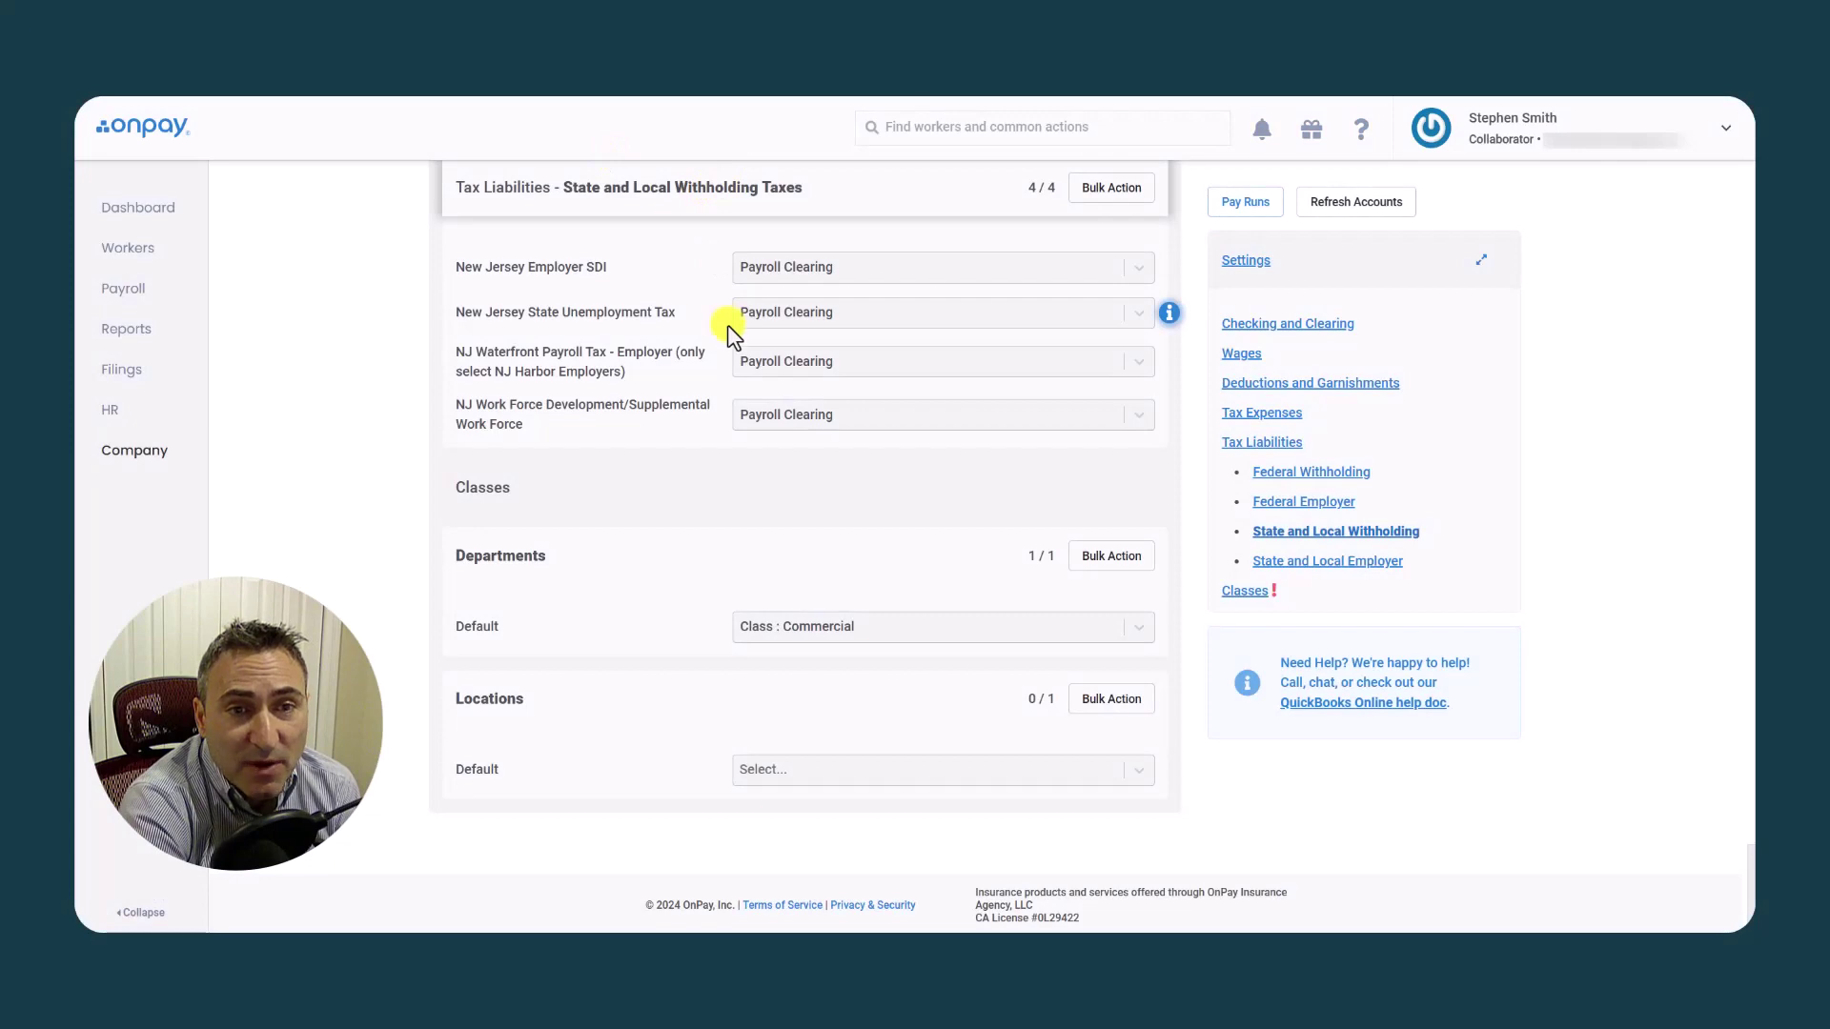
pyautogui.scroll(1, 728, 324)
pyautogui.scroll(20, 729, 324)
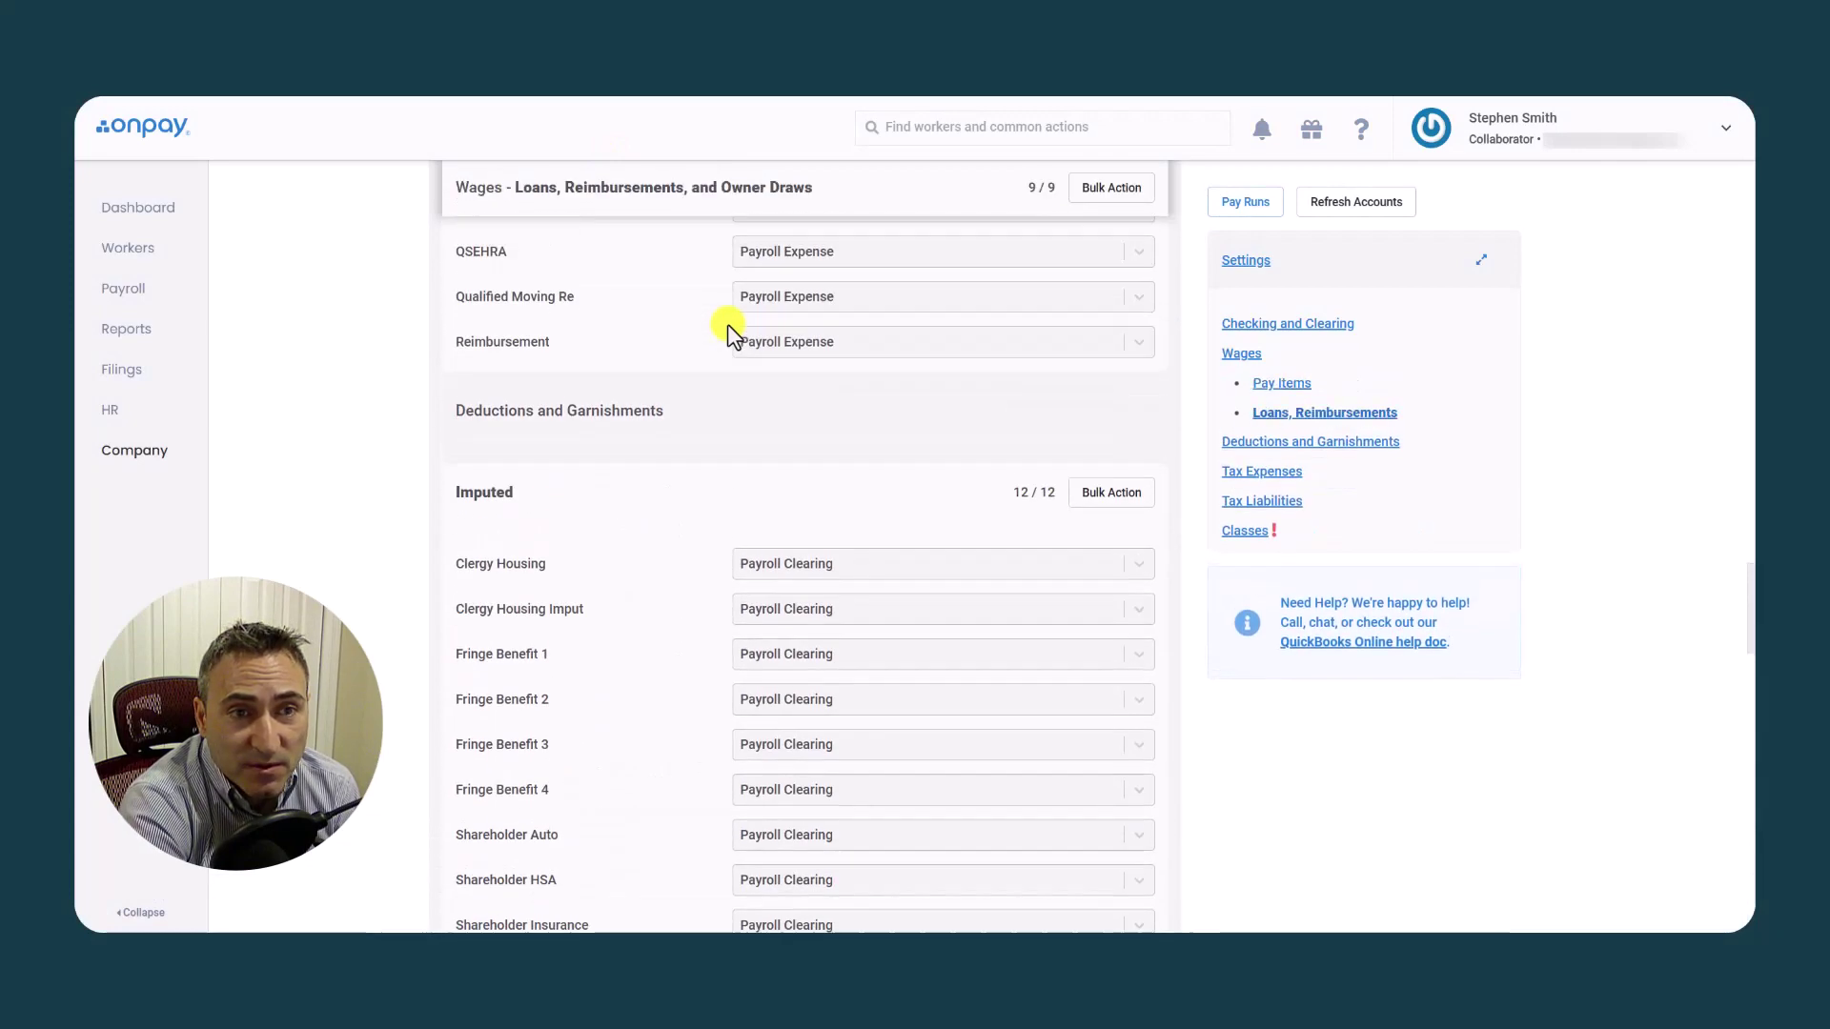
pyautogui.scroll(6, 729, 324)
pyautogui.scroll(-20, 728, 324)
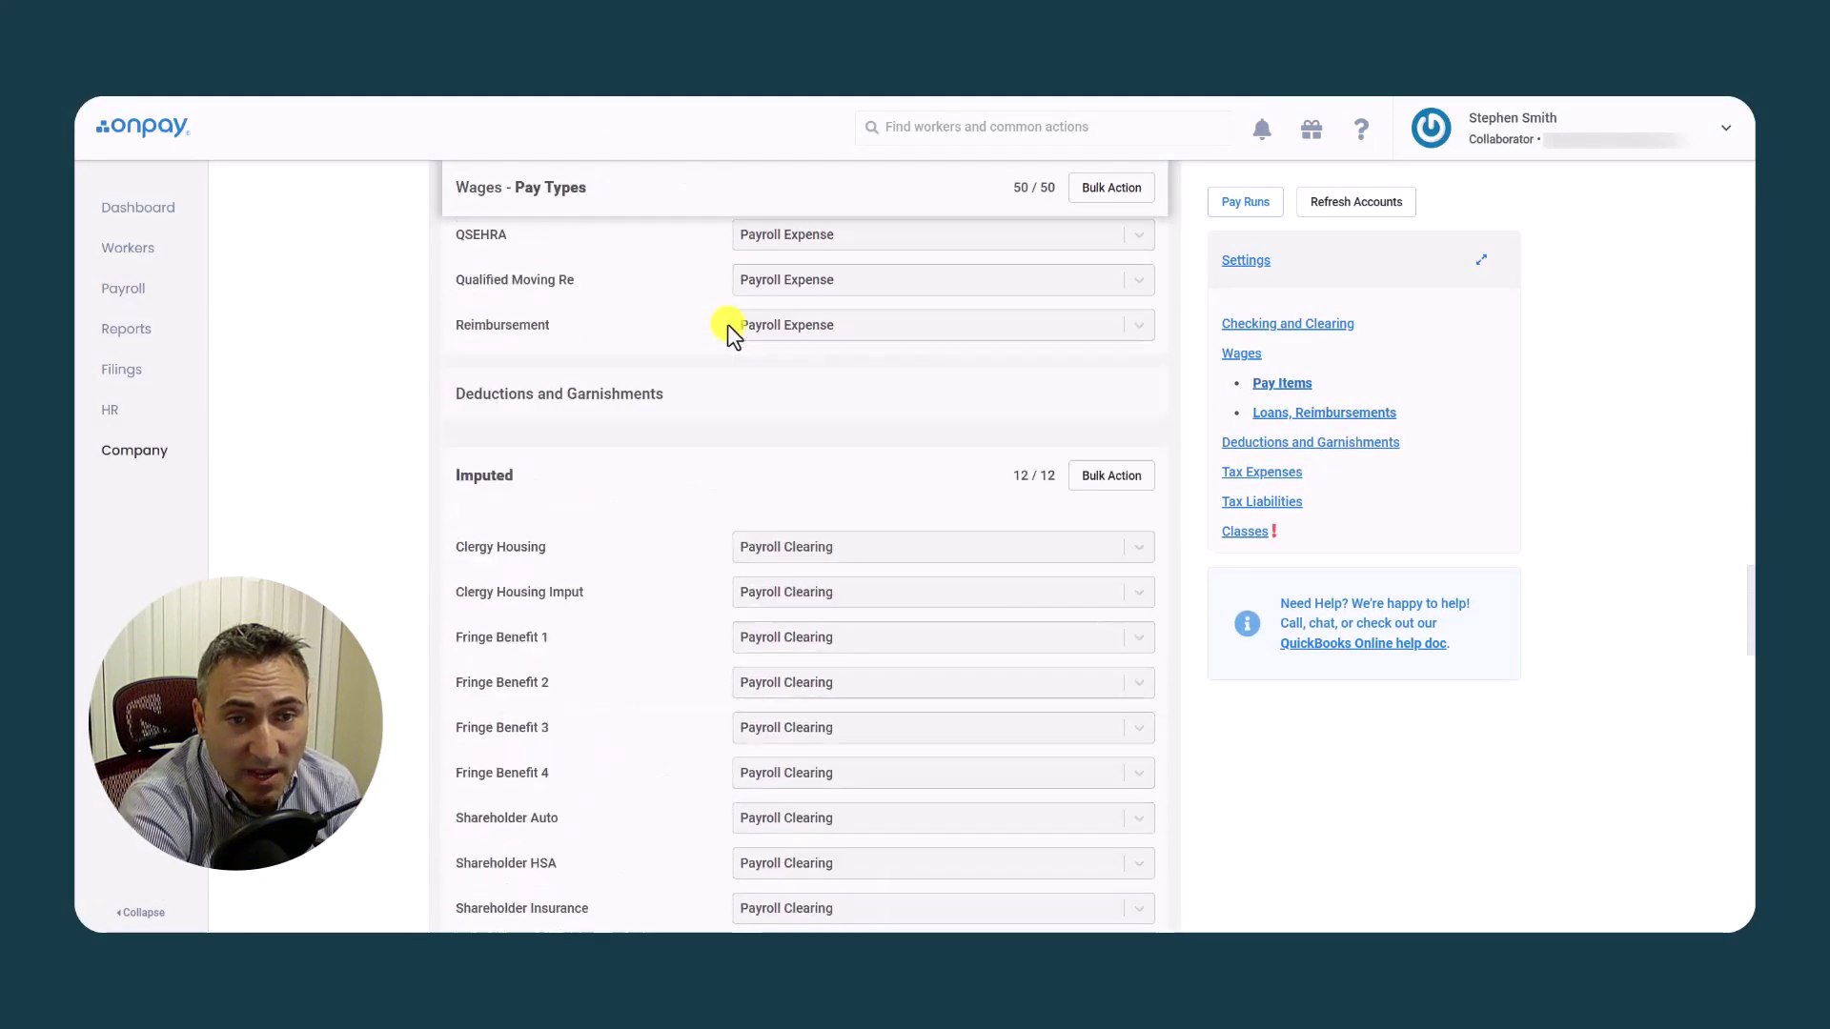
pyautogui.scroll(-10, 728, 324)
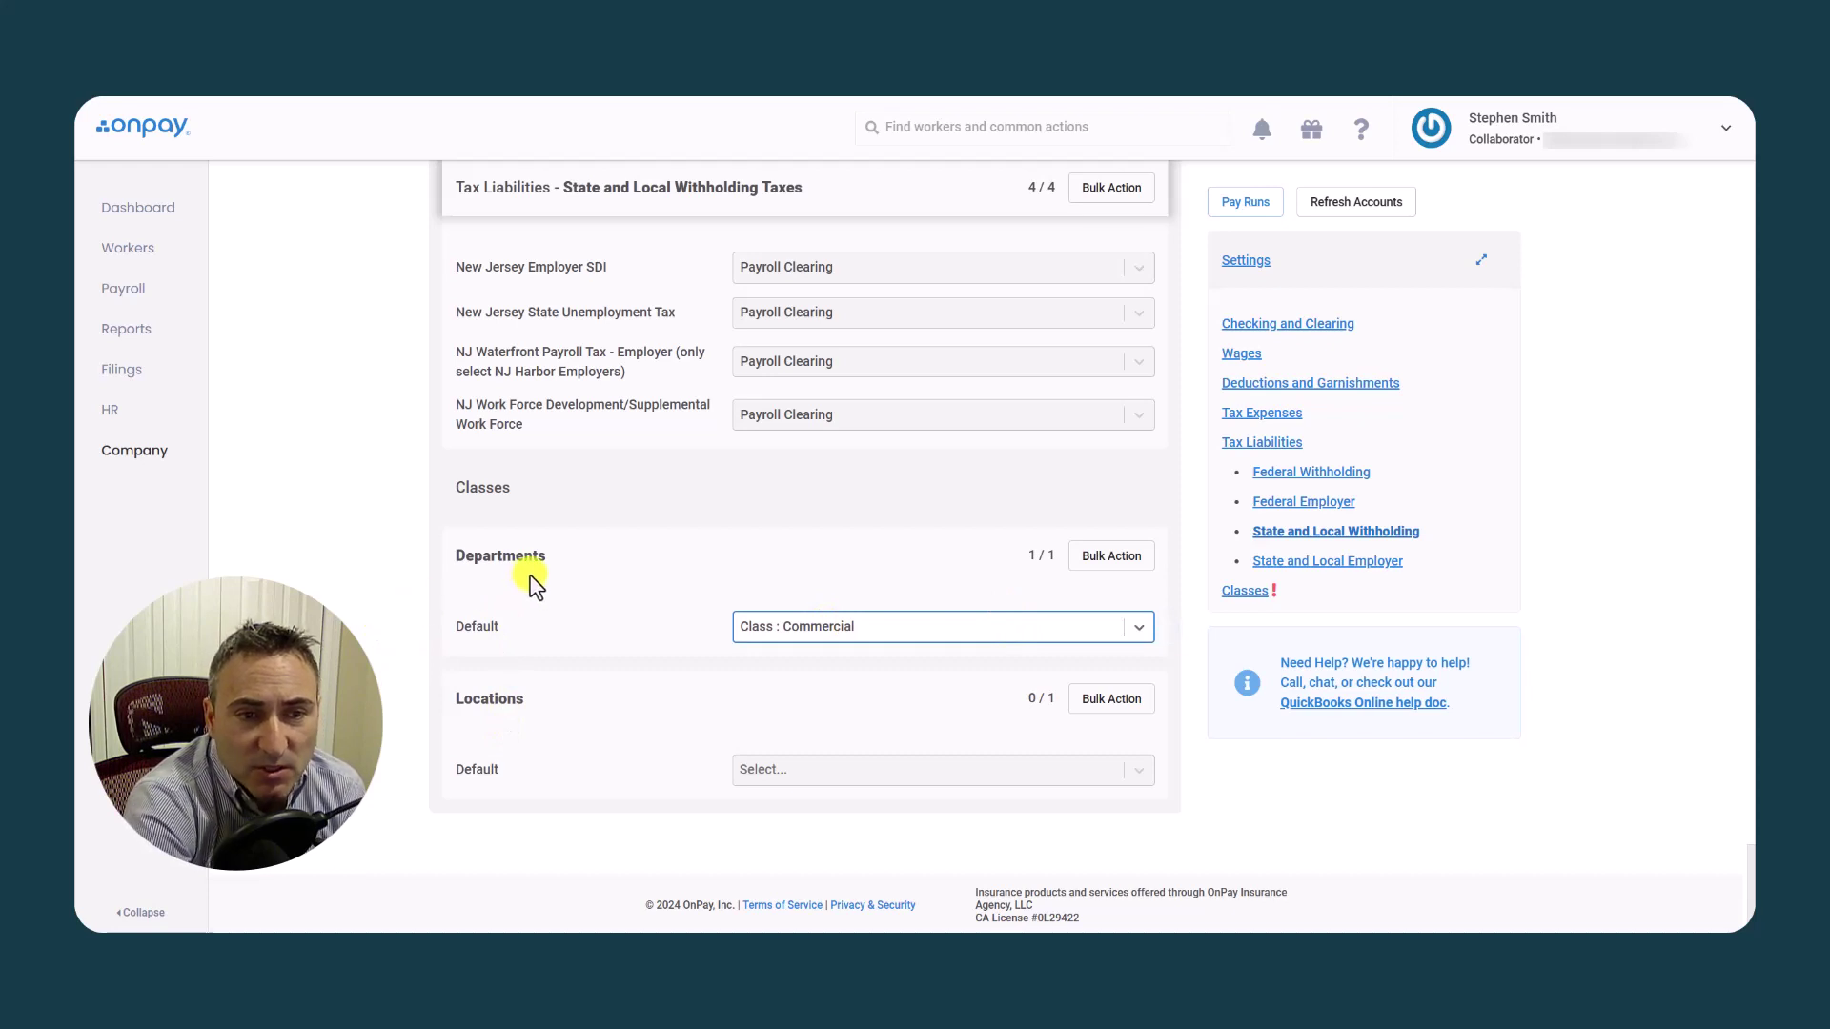
pyautogui.click(1137, 629)
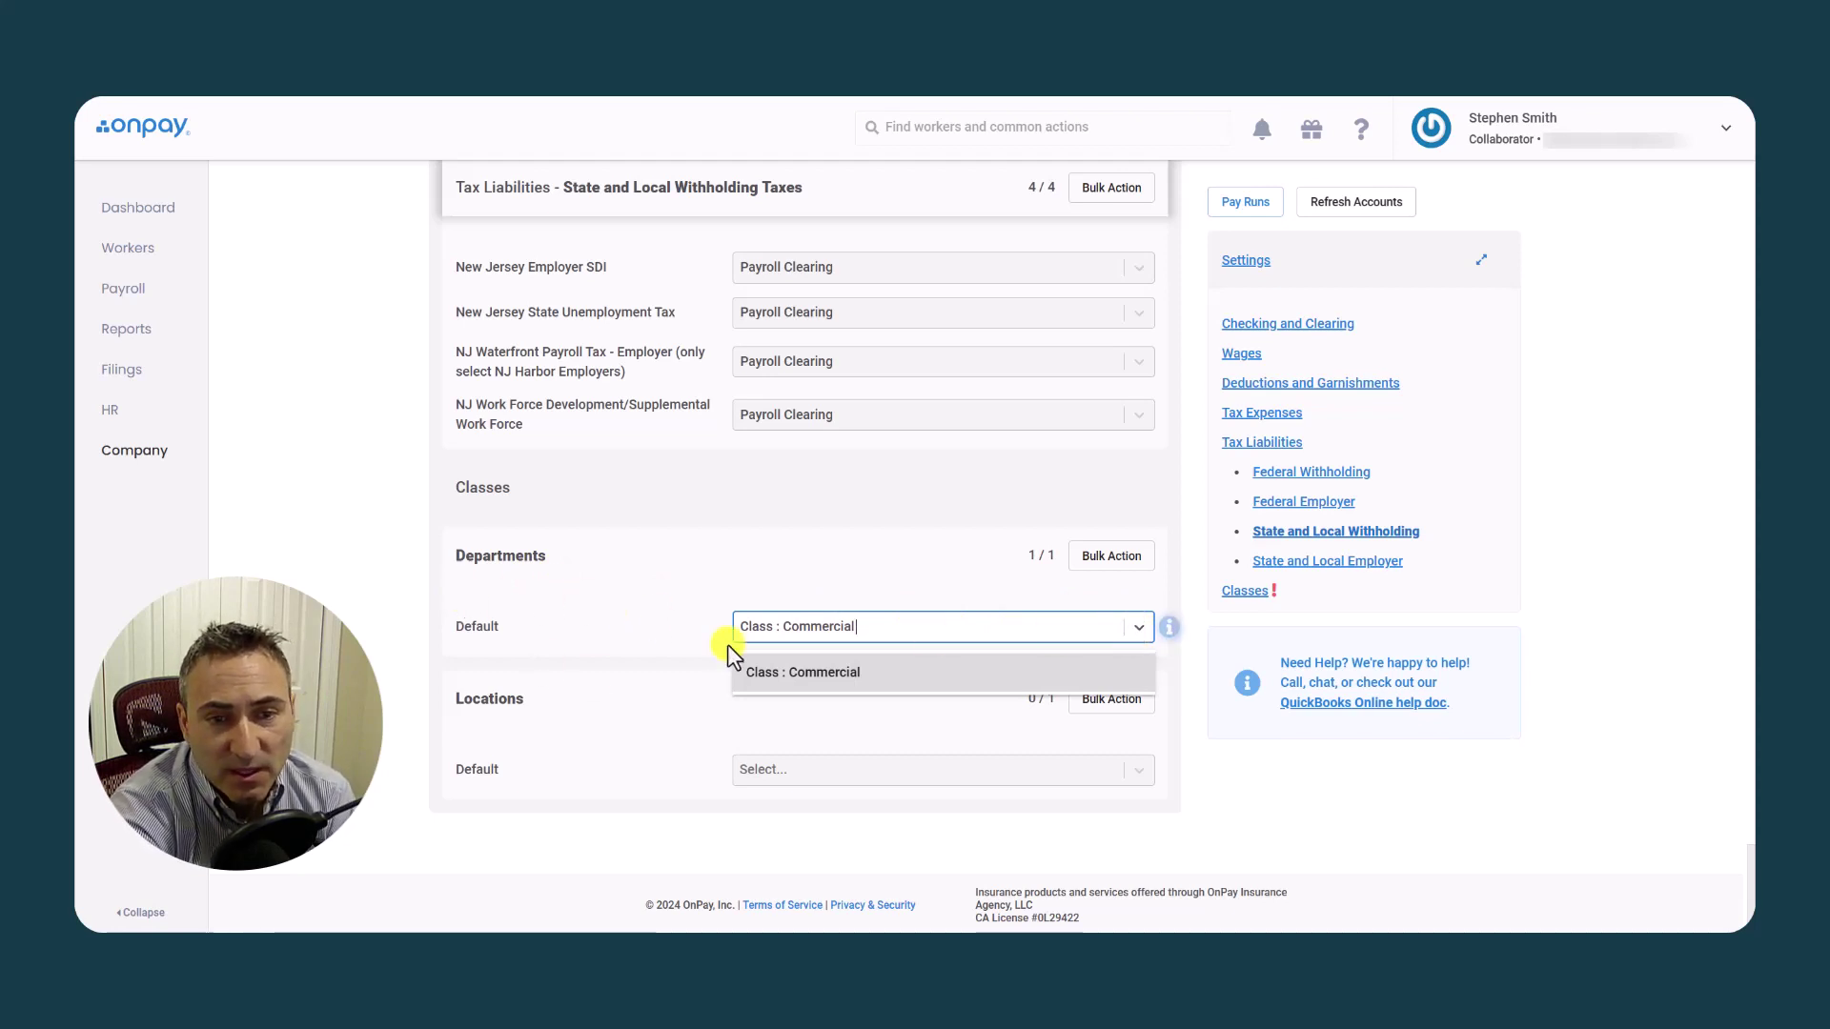
pyautogui.click(872, 637)
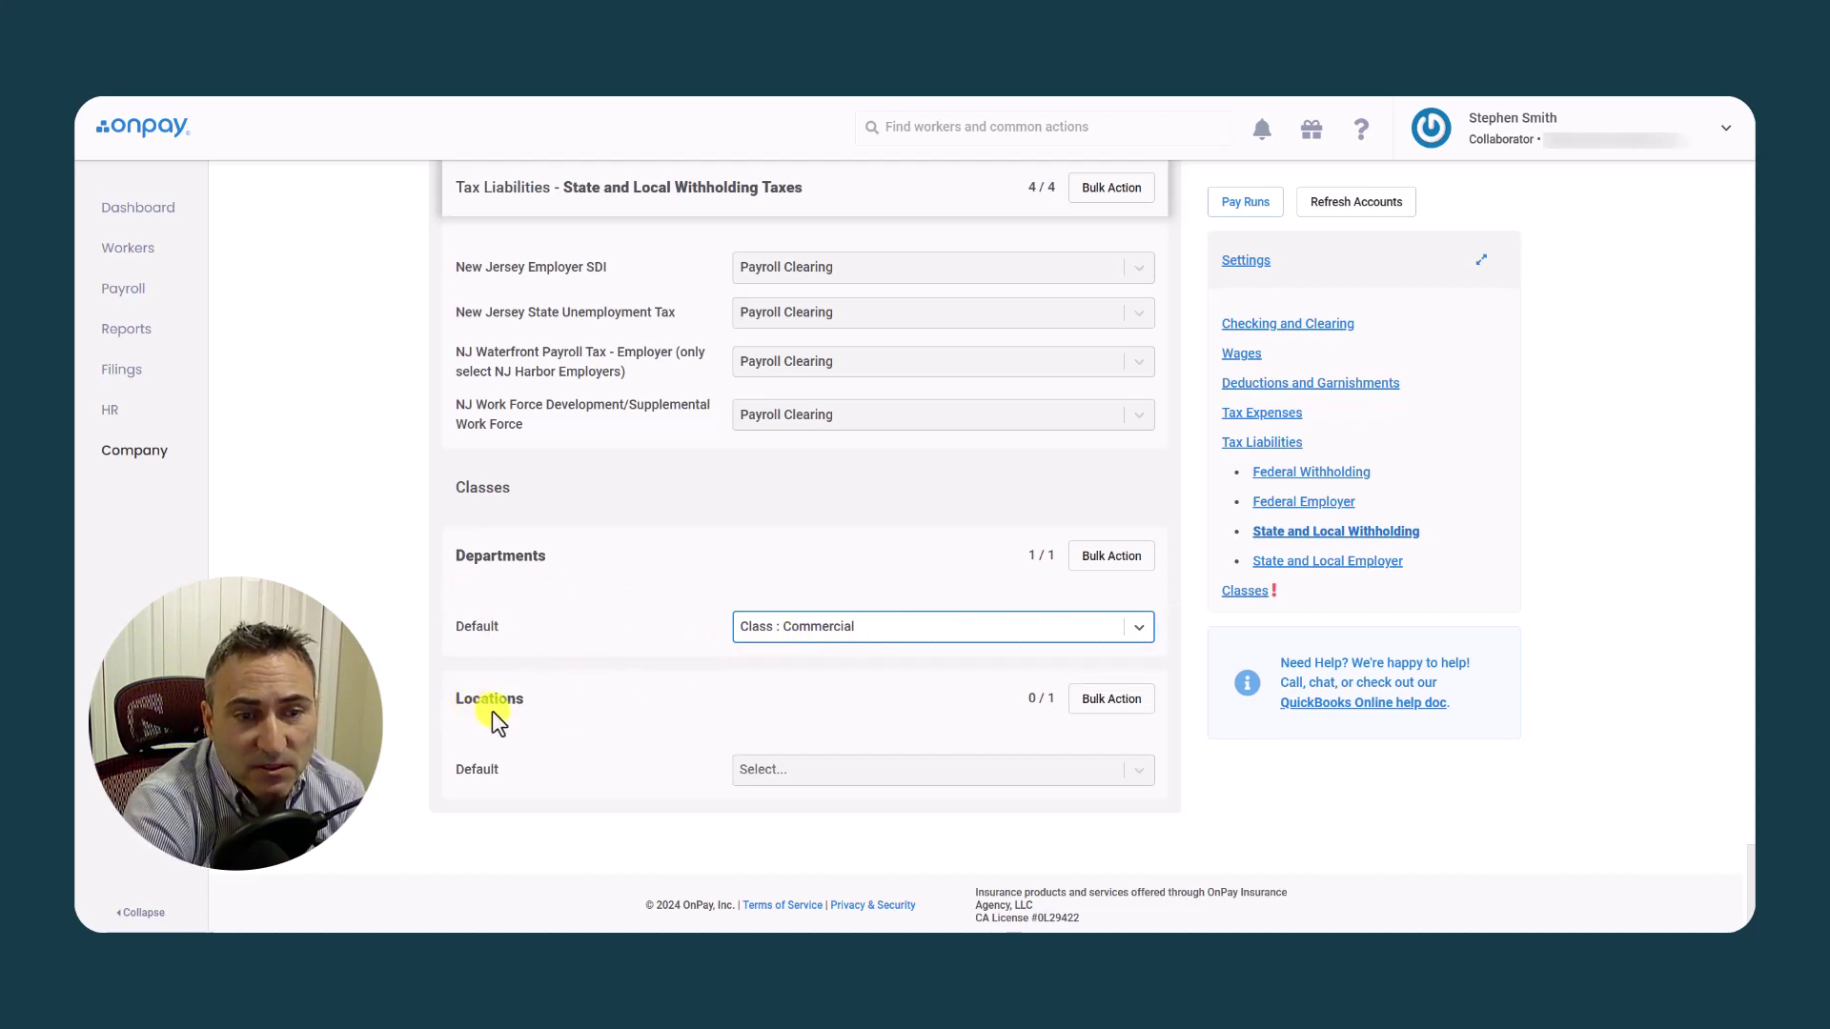
pyautogui.click(817, 769)
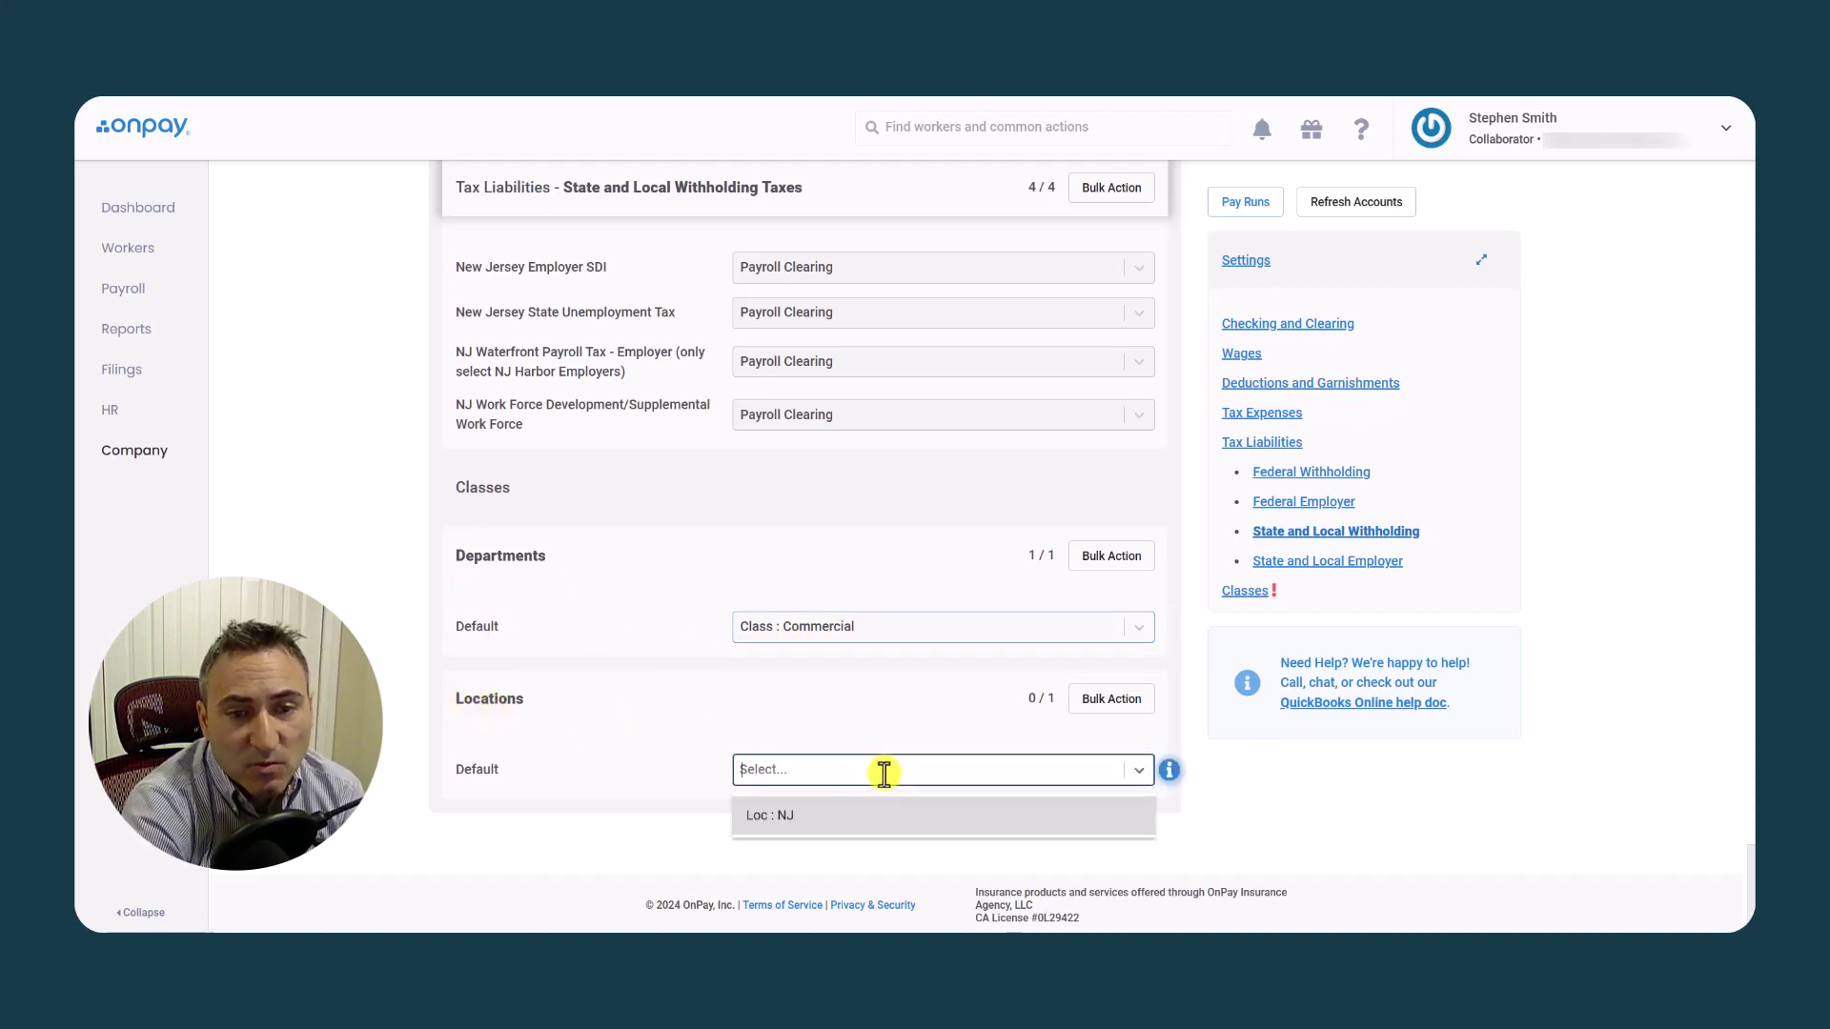
pyautogui.click(812, 821)
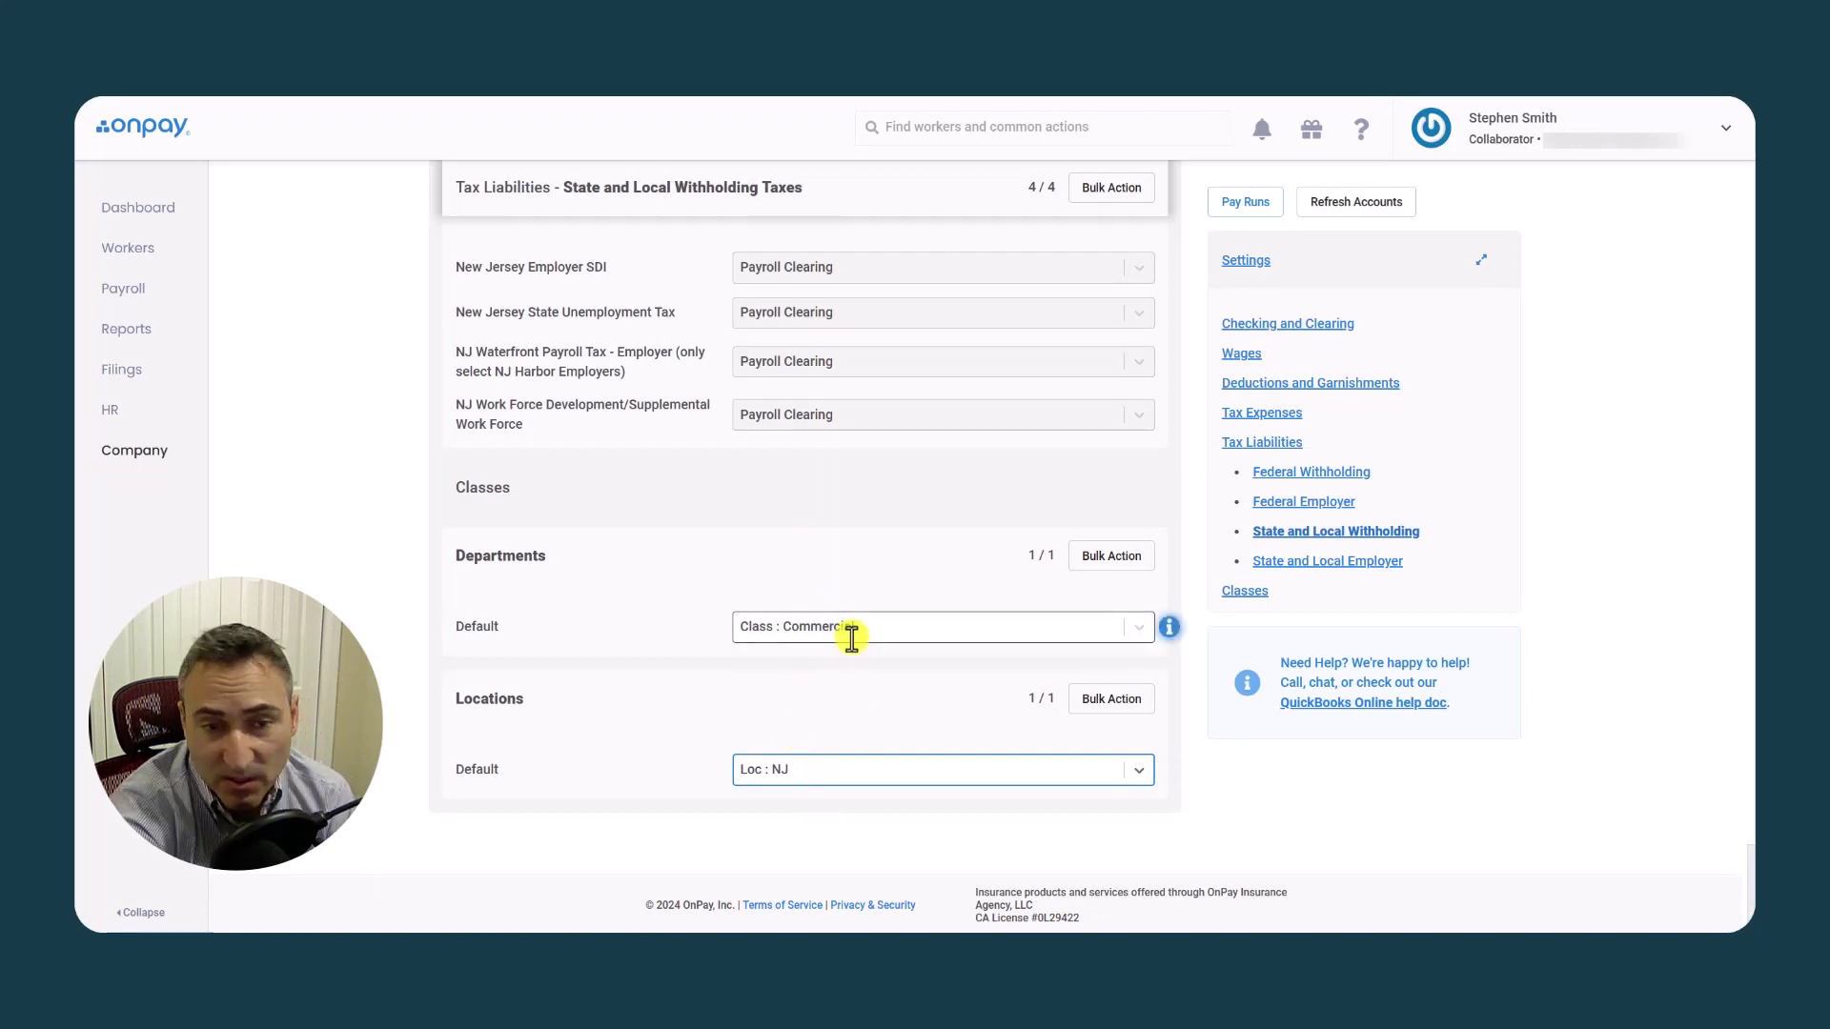
pyautogui.click(819, 768)
pyautogui.press('BackSpace')
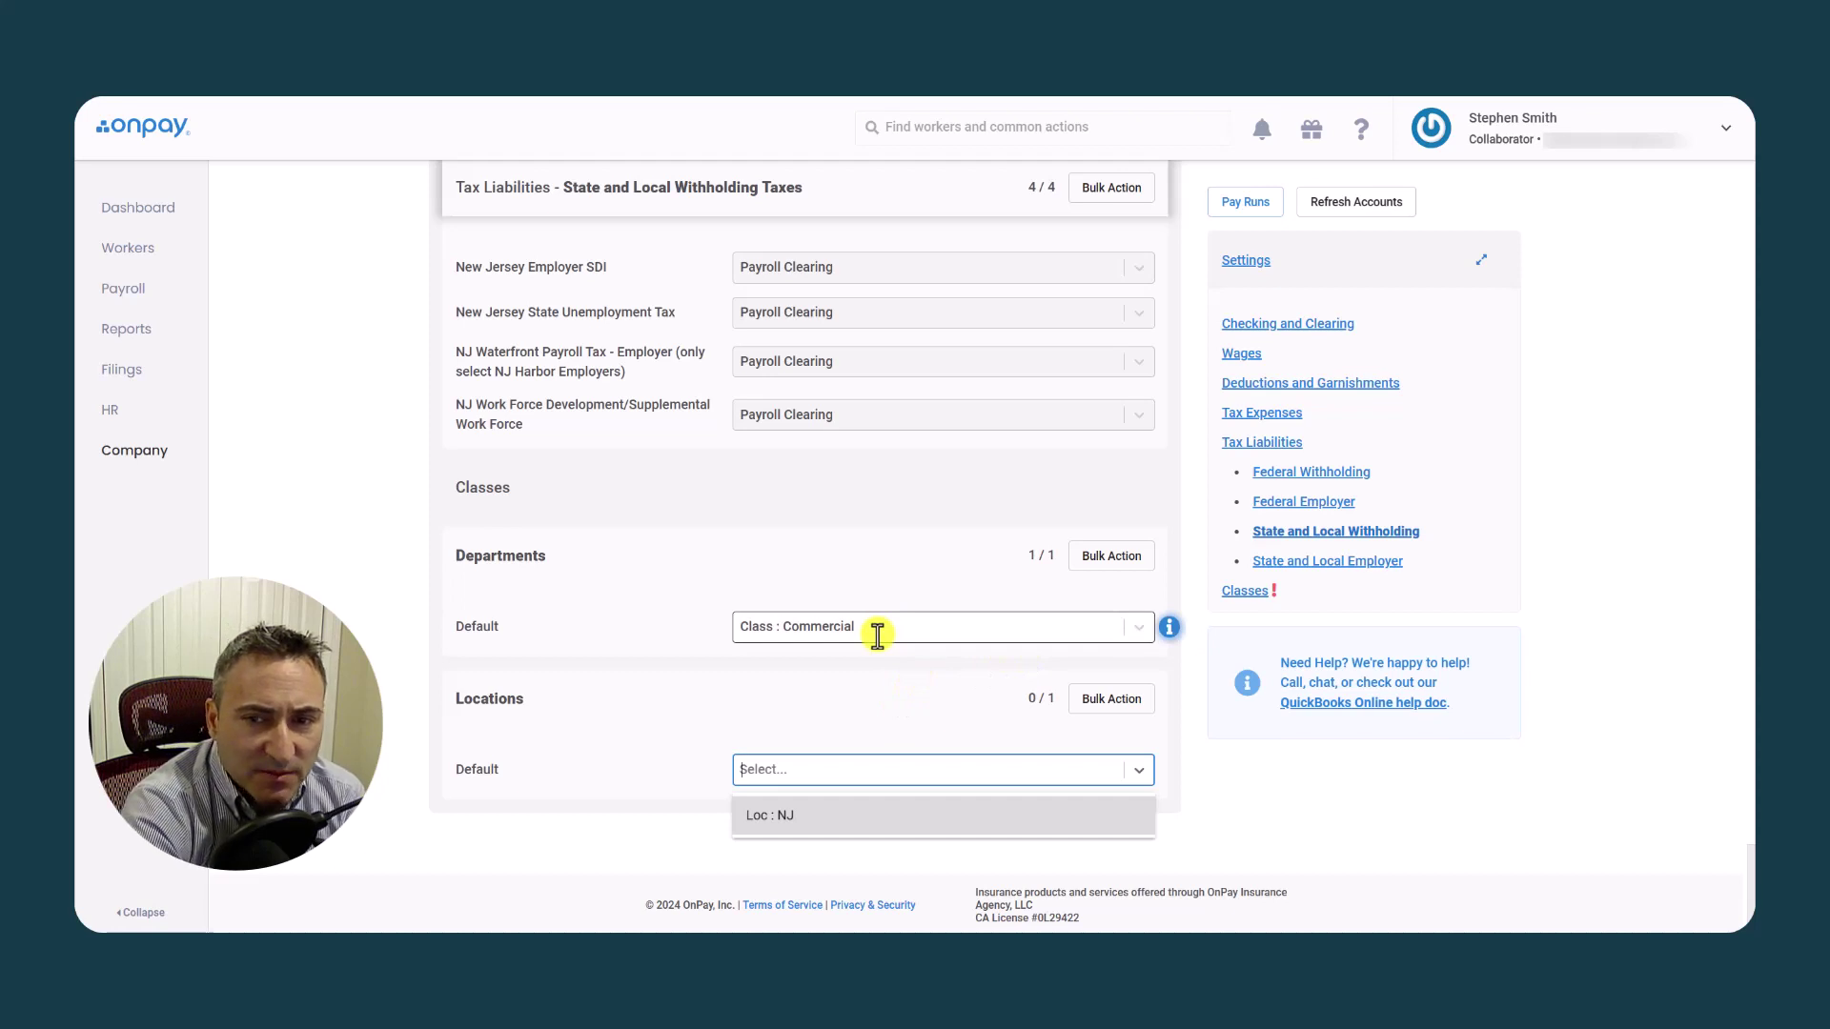
pyautogui.moveTo(150, 462)
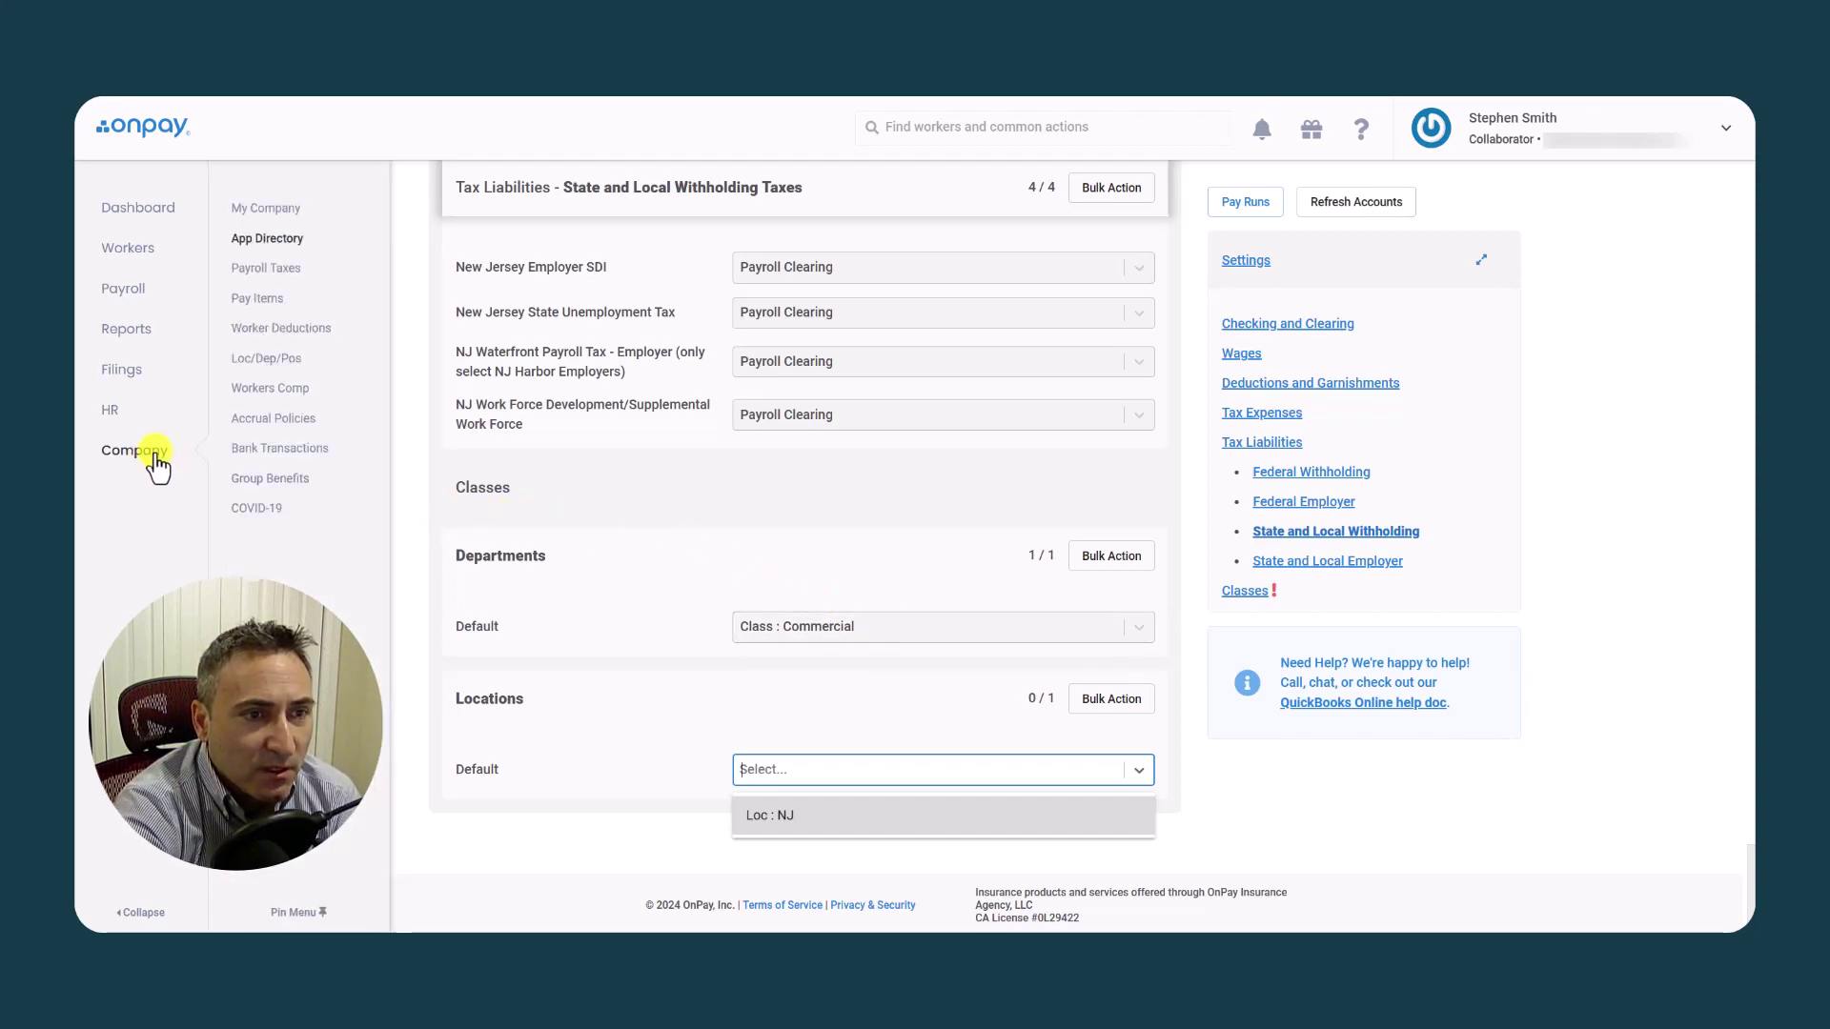
# - On My Company, expand Company Preferences and choose No for Use Pay Types on GL
pyautogui.click(271, 212)
pyautogui.scroll(-4, 586, 654)
pyautogui.scroll(-3, 586, 654)
pyautogui.click(531, 734)
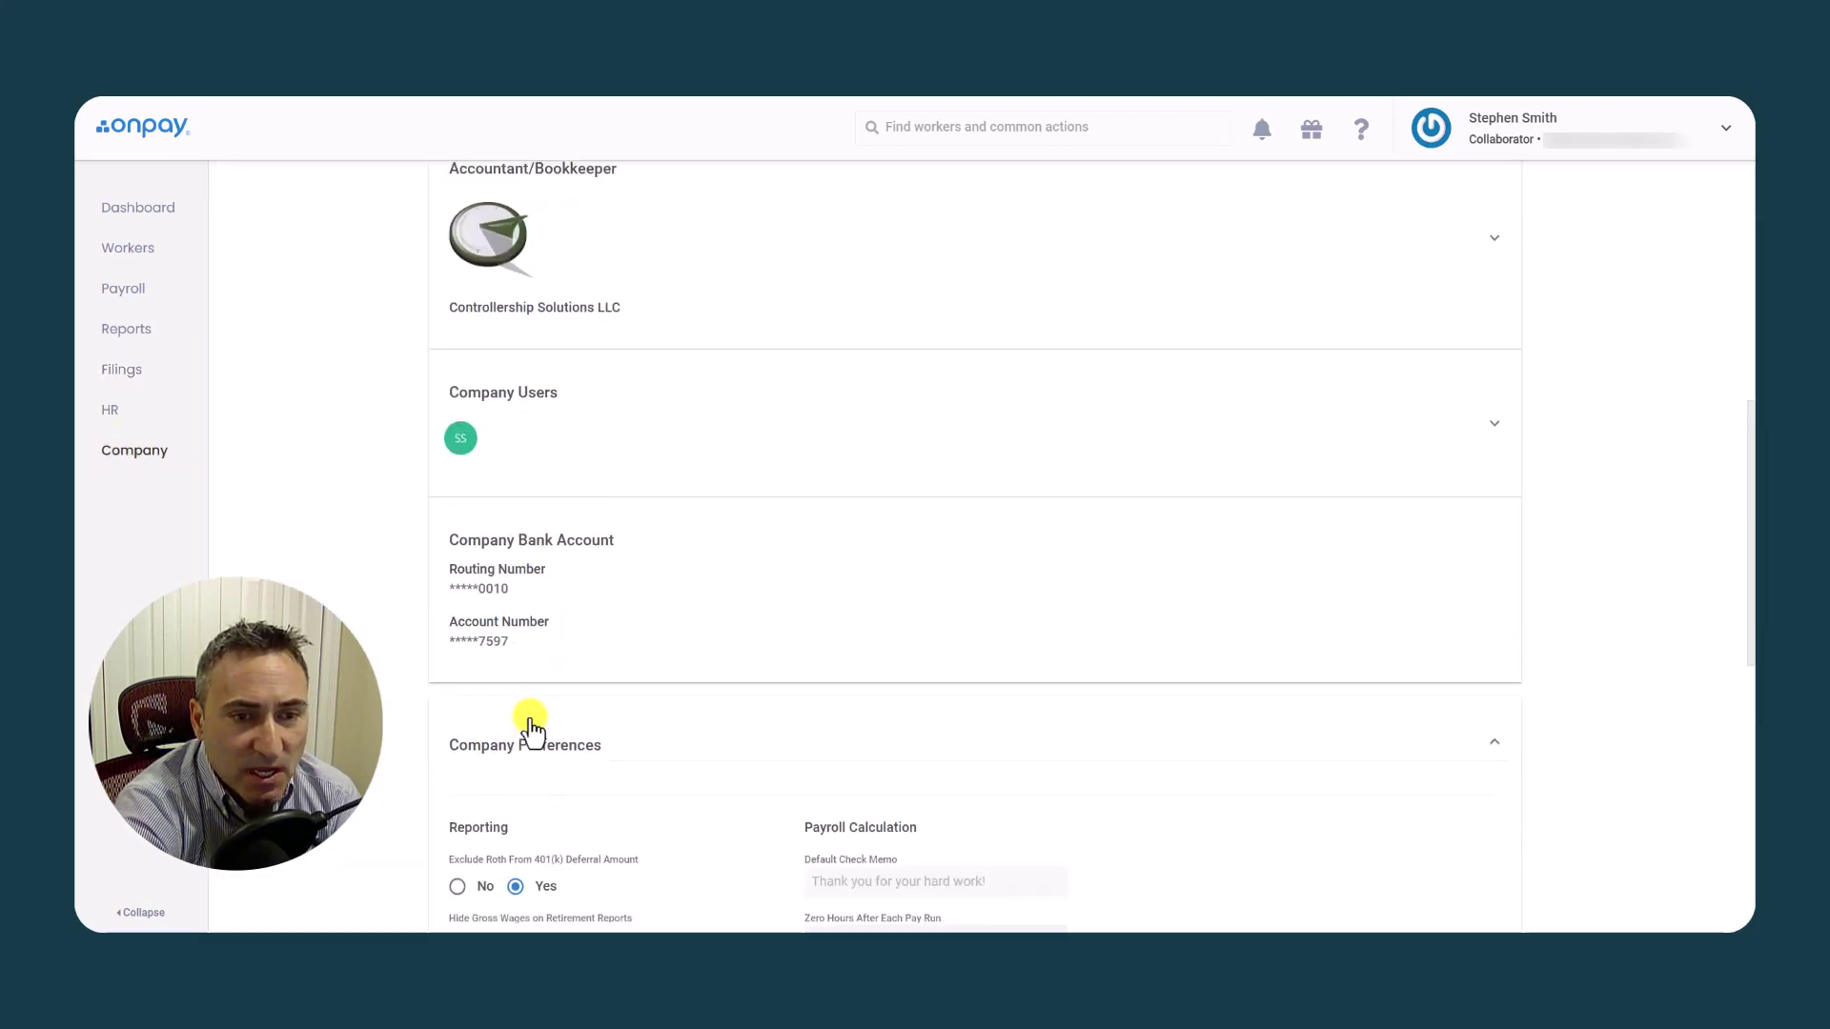
pyautogui.scroll(-5, 531, 729)
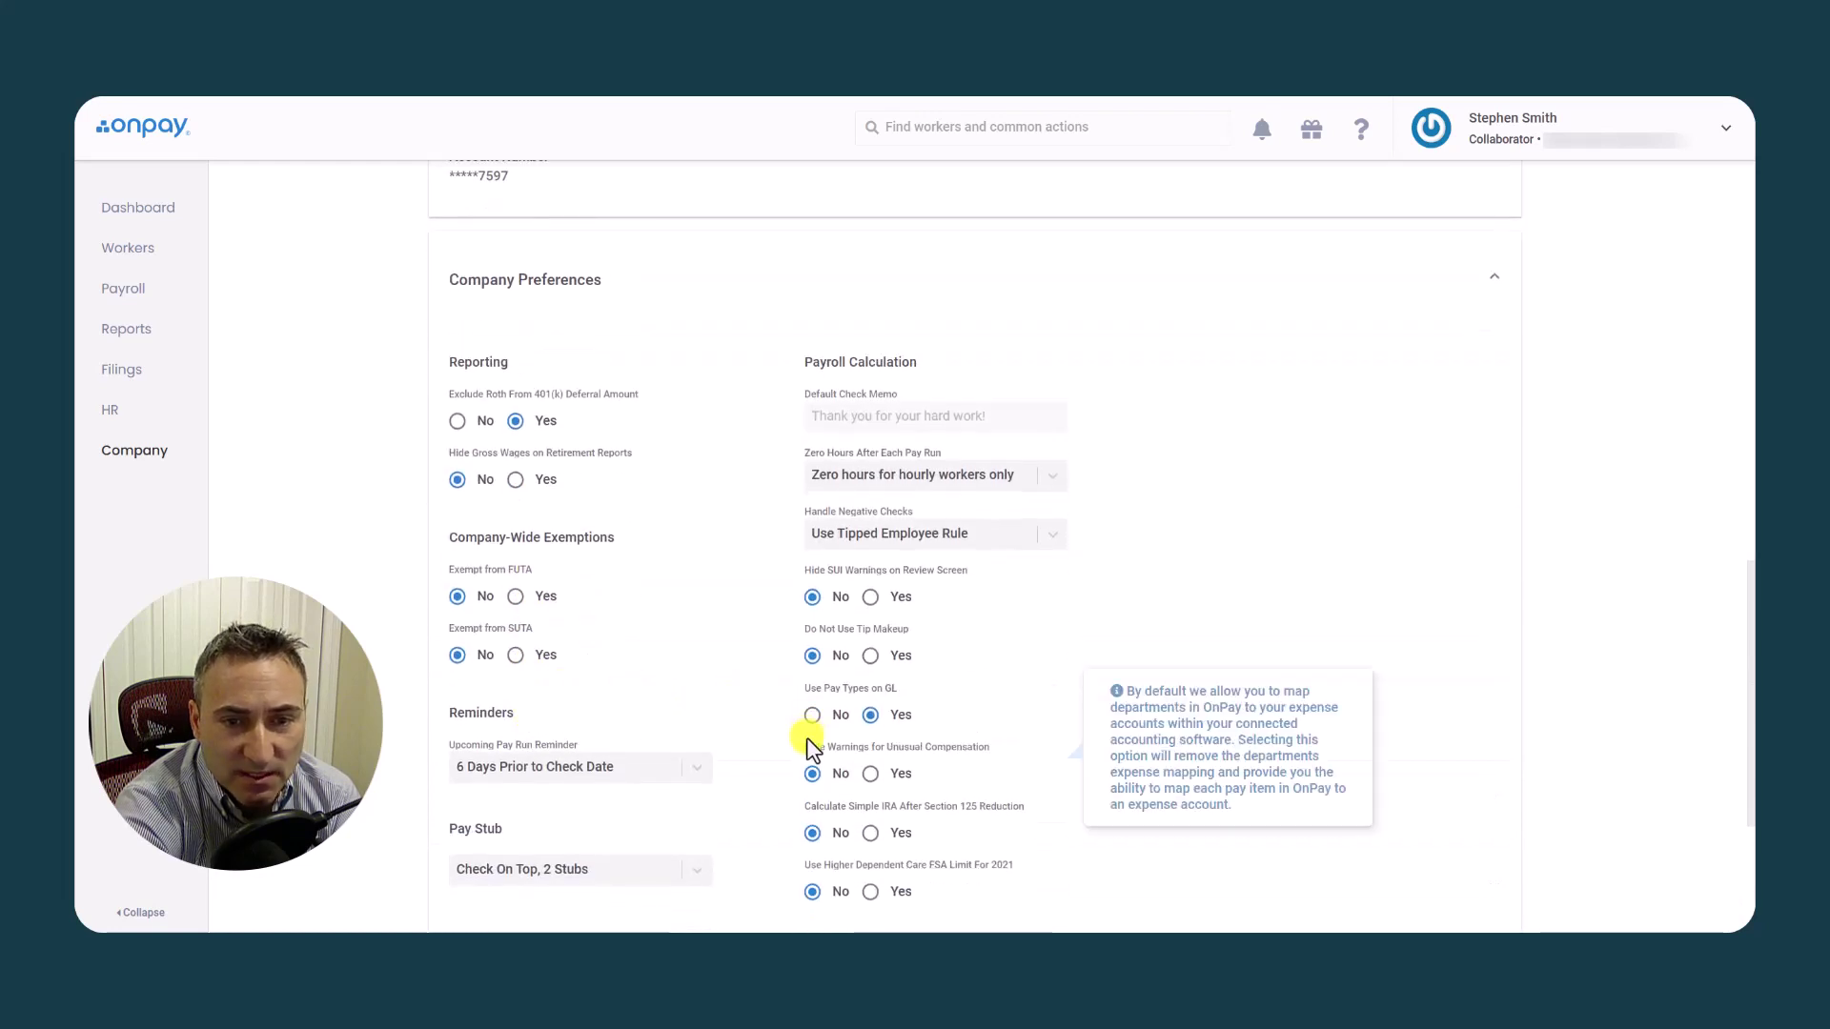
pyautogui.scroll(-1, 810, 734)
pyautogui.moveTo(804, 580)
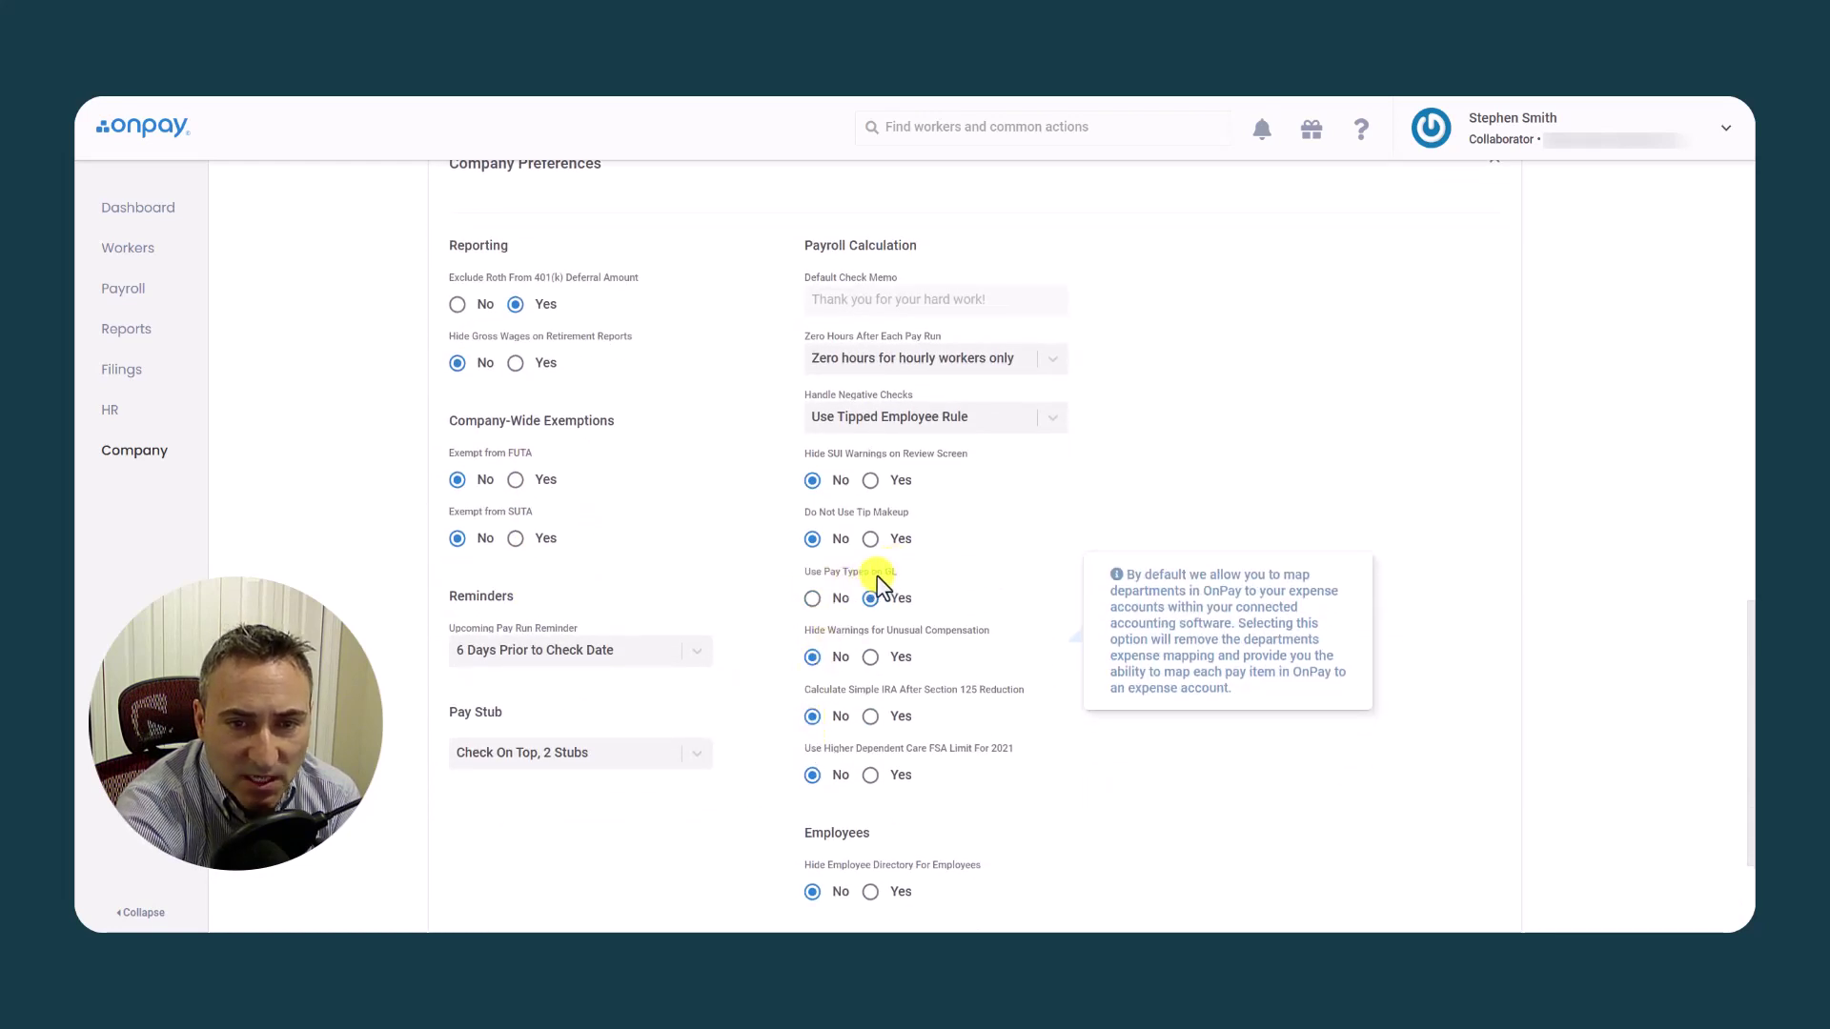
pyautogui.click(813, 598)
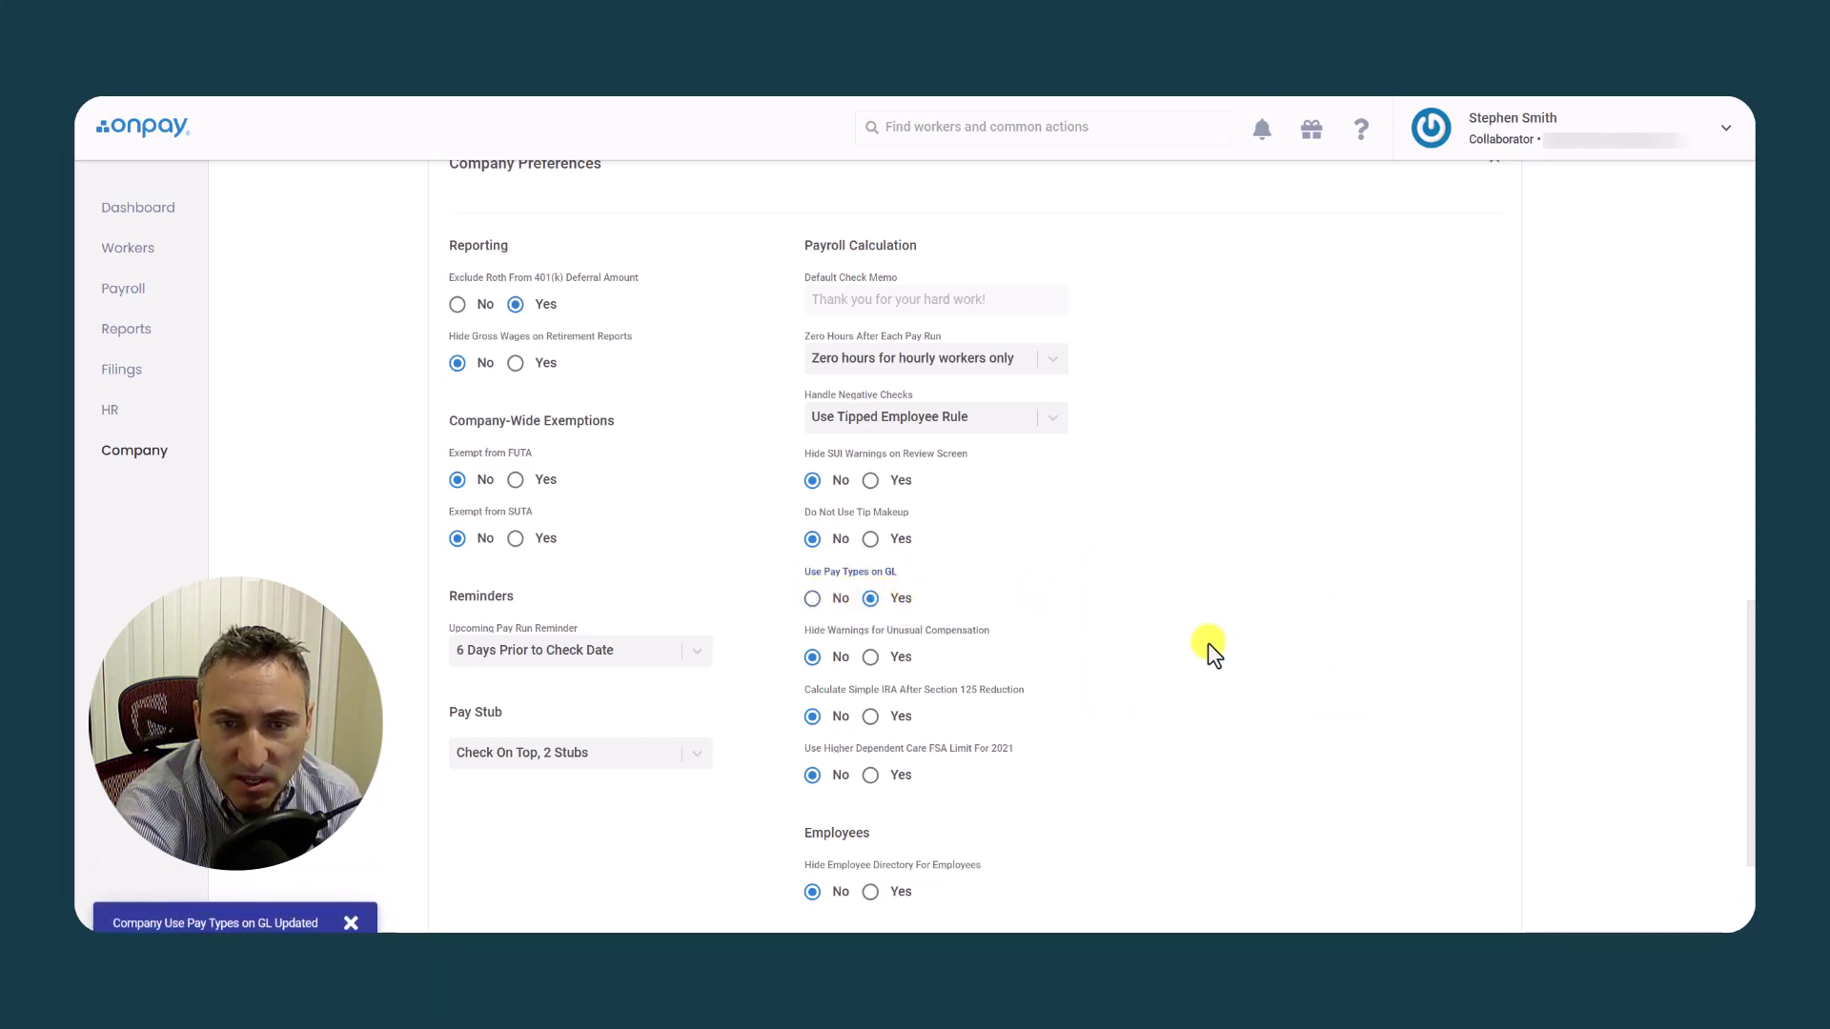
pyautogui.moveTo(823, 622)
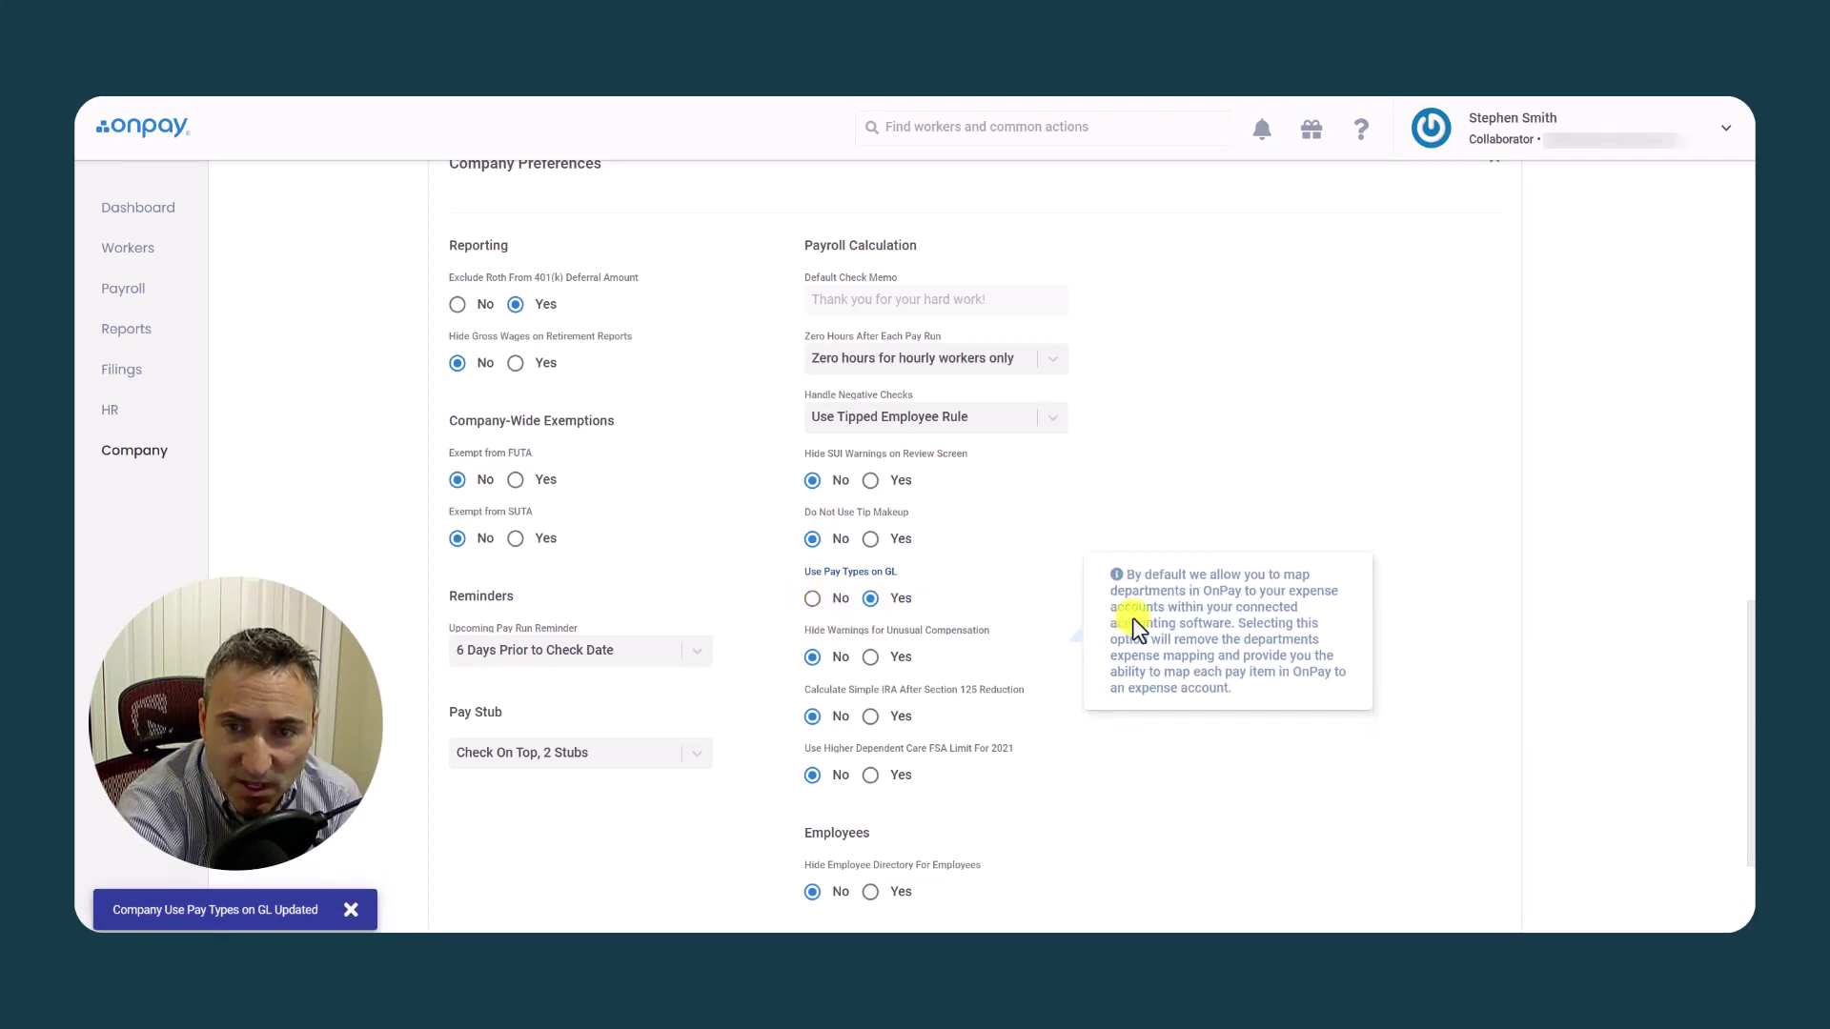
pyautogui.click(811, 599)
pyautogui.scroll(-2, 805, 620)
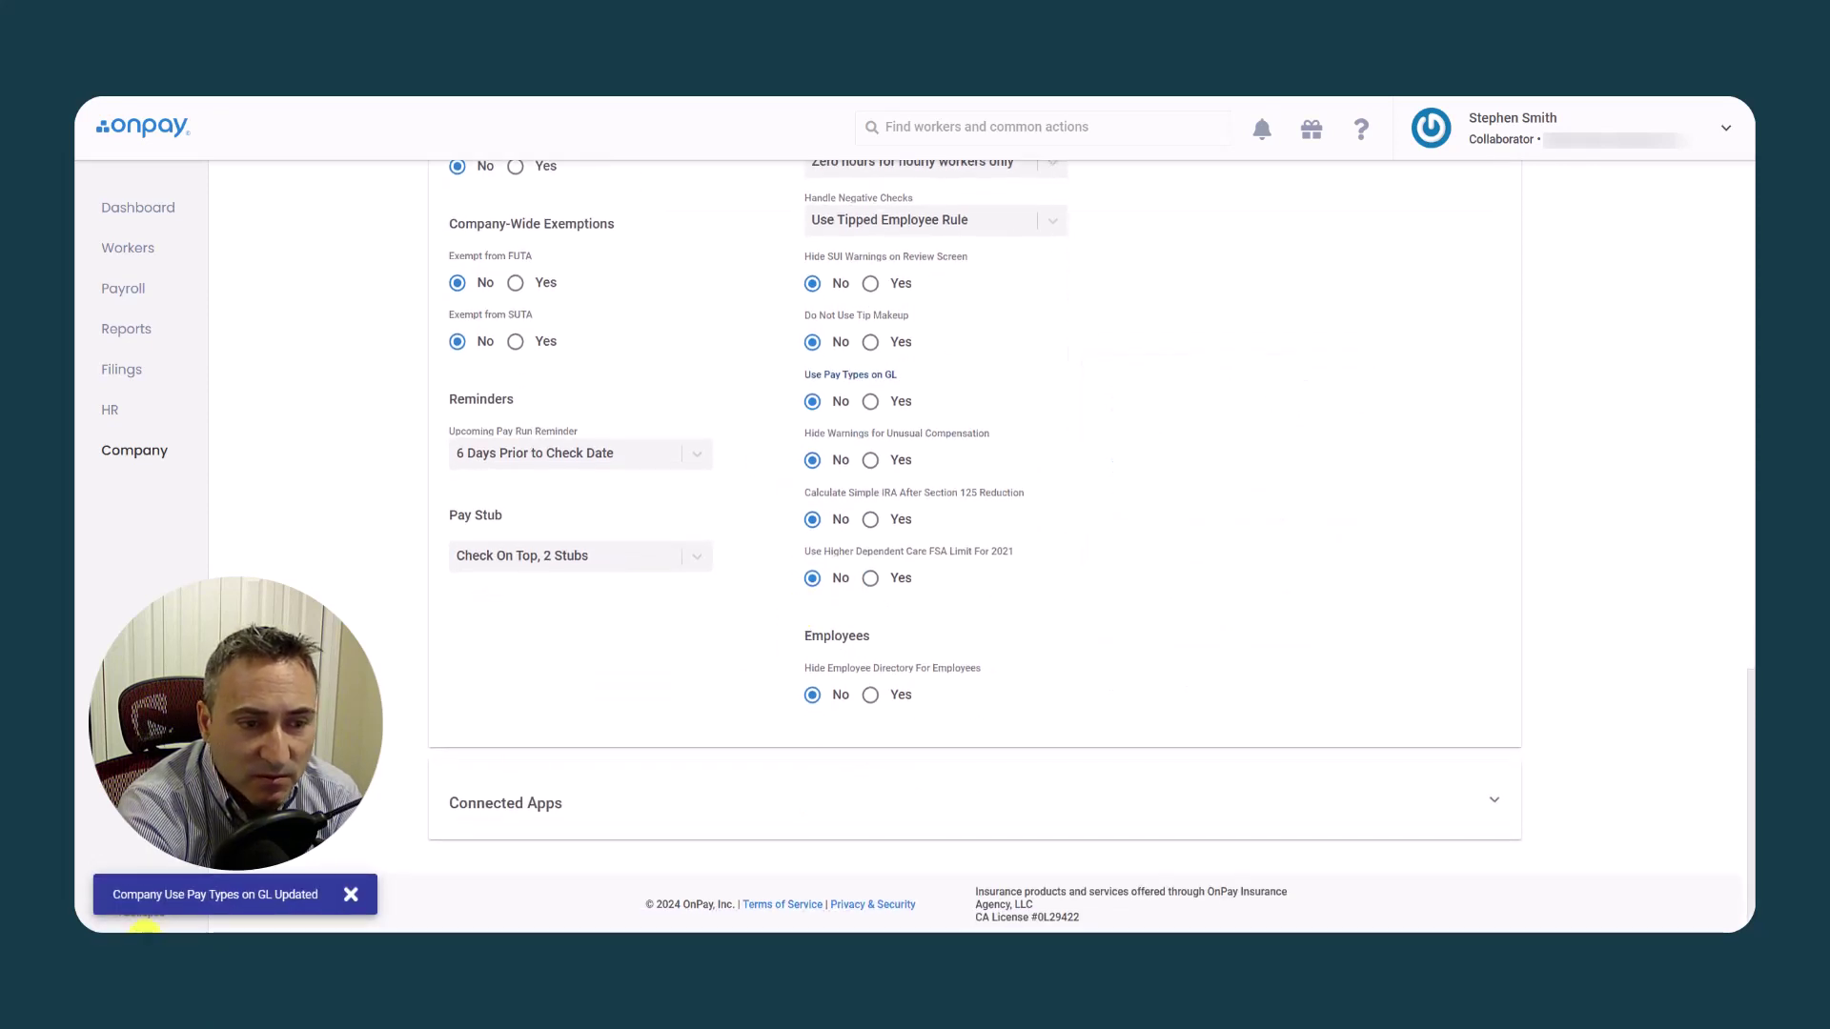
pyautogui.scroll(11, 597, 605)
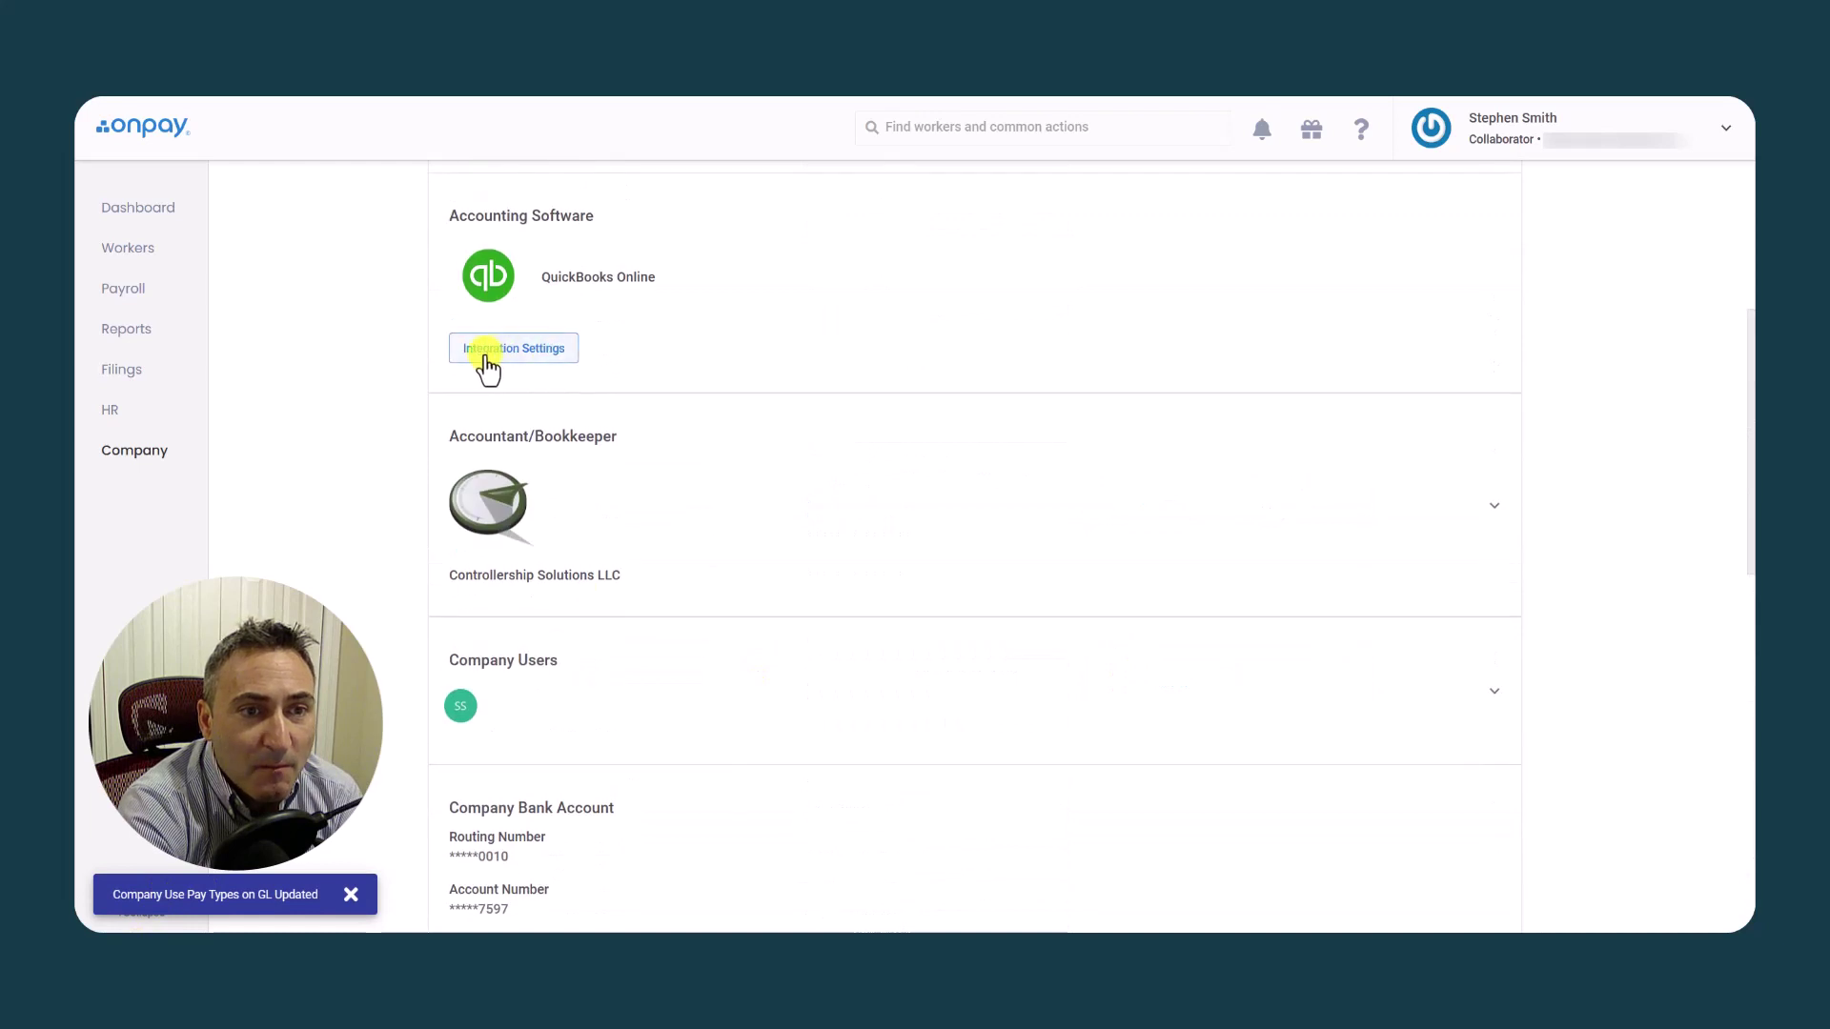
# - Open the QuickBooks Online Integration Settings and scroll through the account mappings to Classes
pyautogui.click(486, 353)
pyautogui.scroll(-5, 835, 537)
pyautogui.scroll(-4, 835, 538)
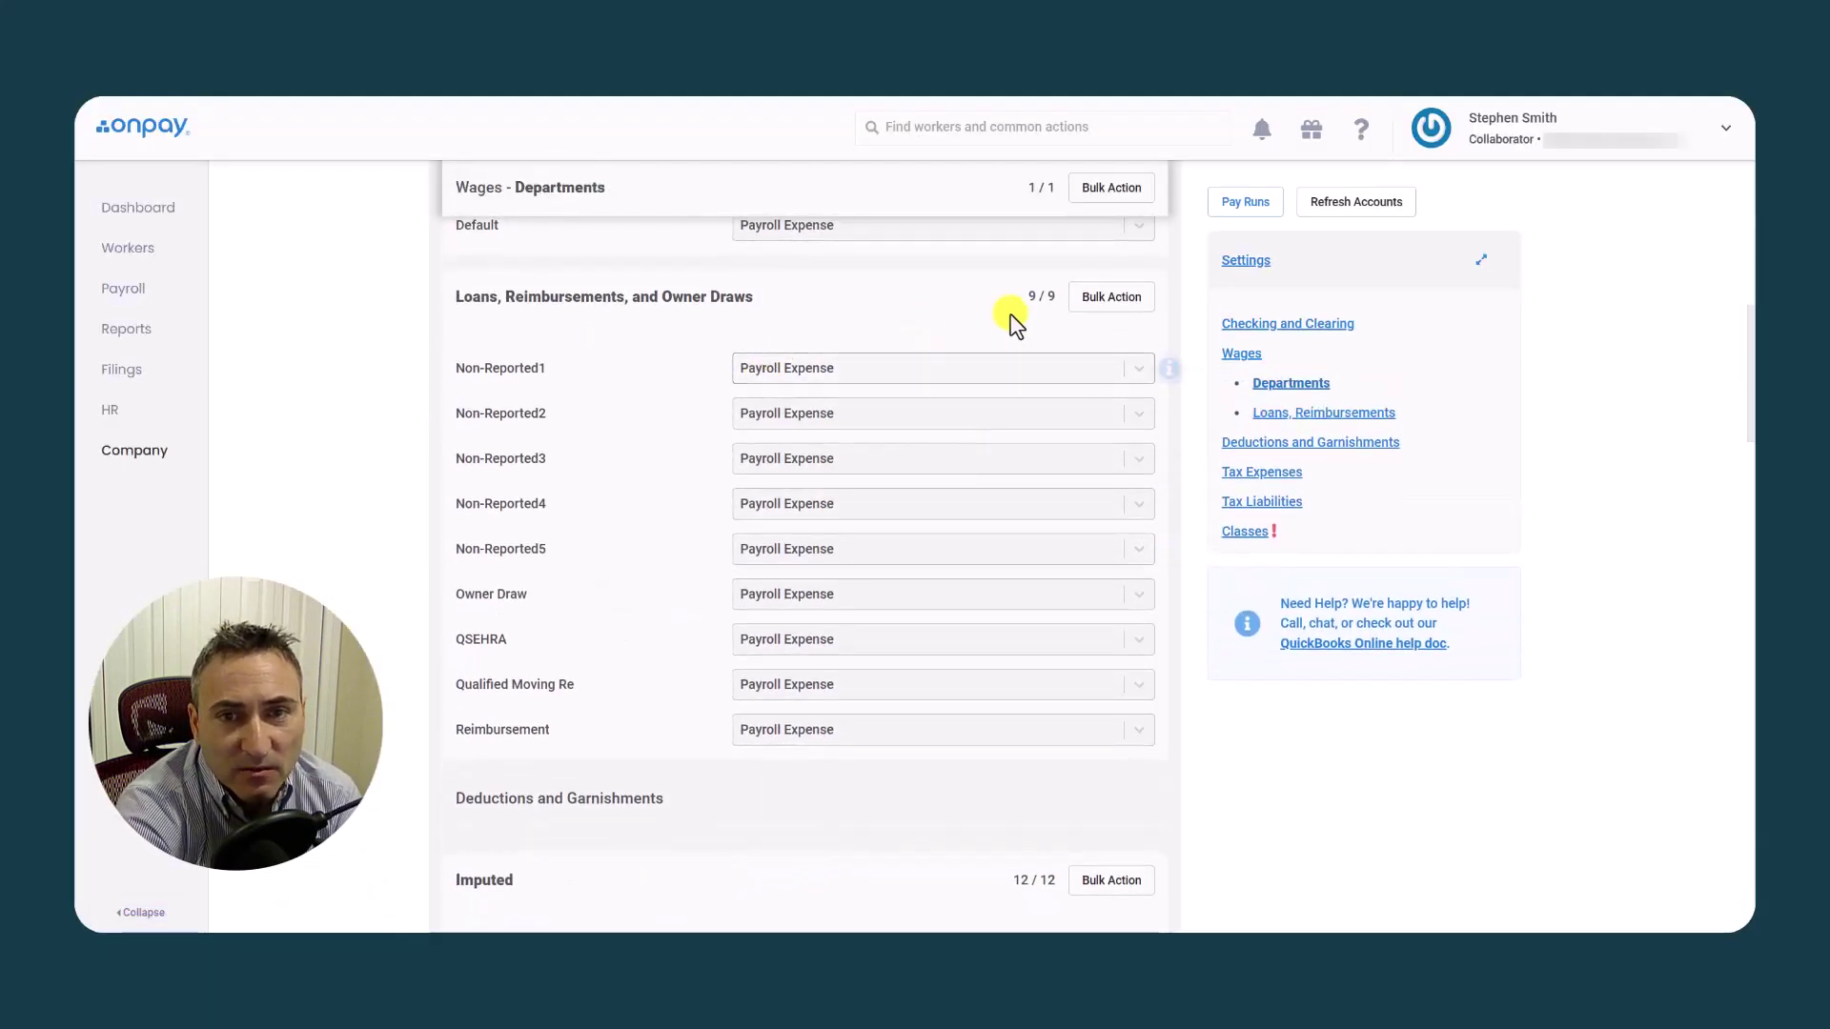
pyautogui.scroll(-9, 1011, 372)
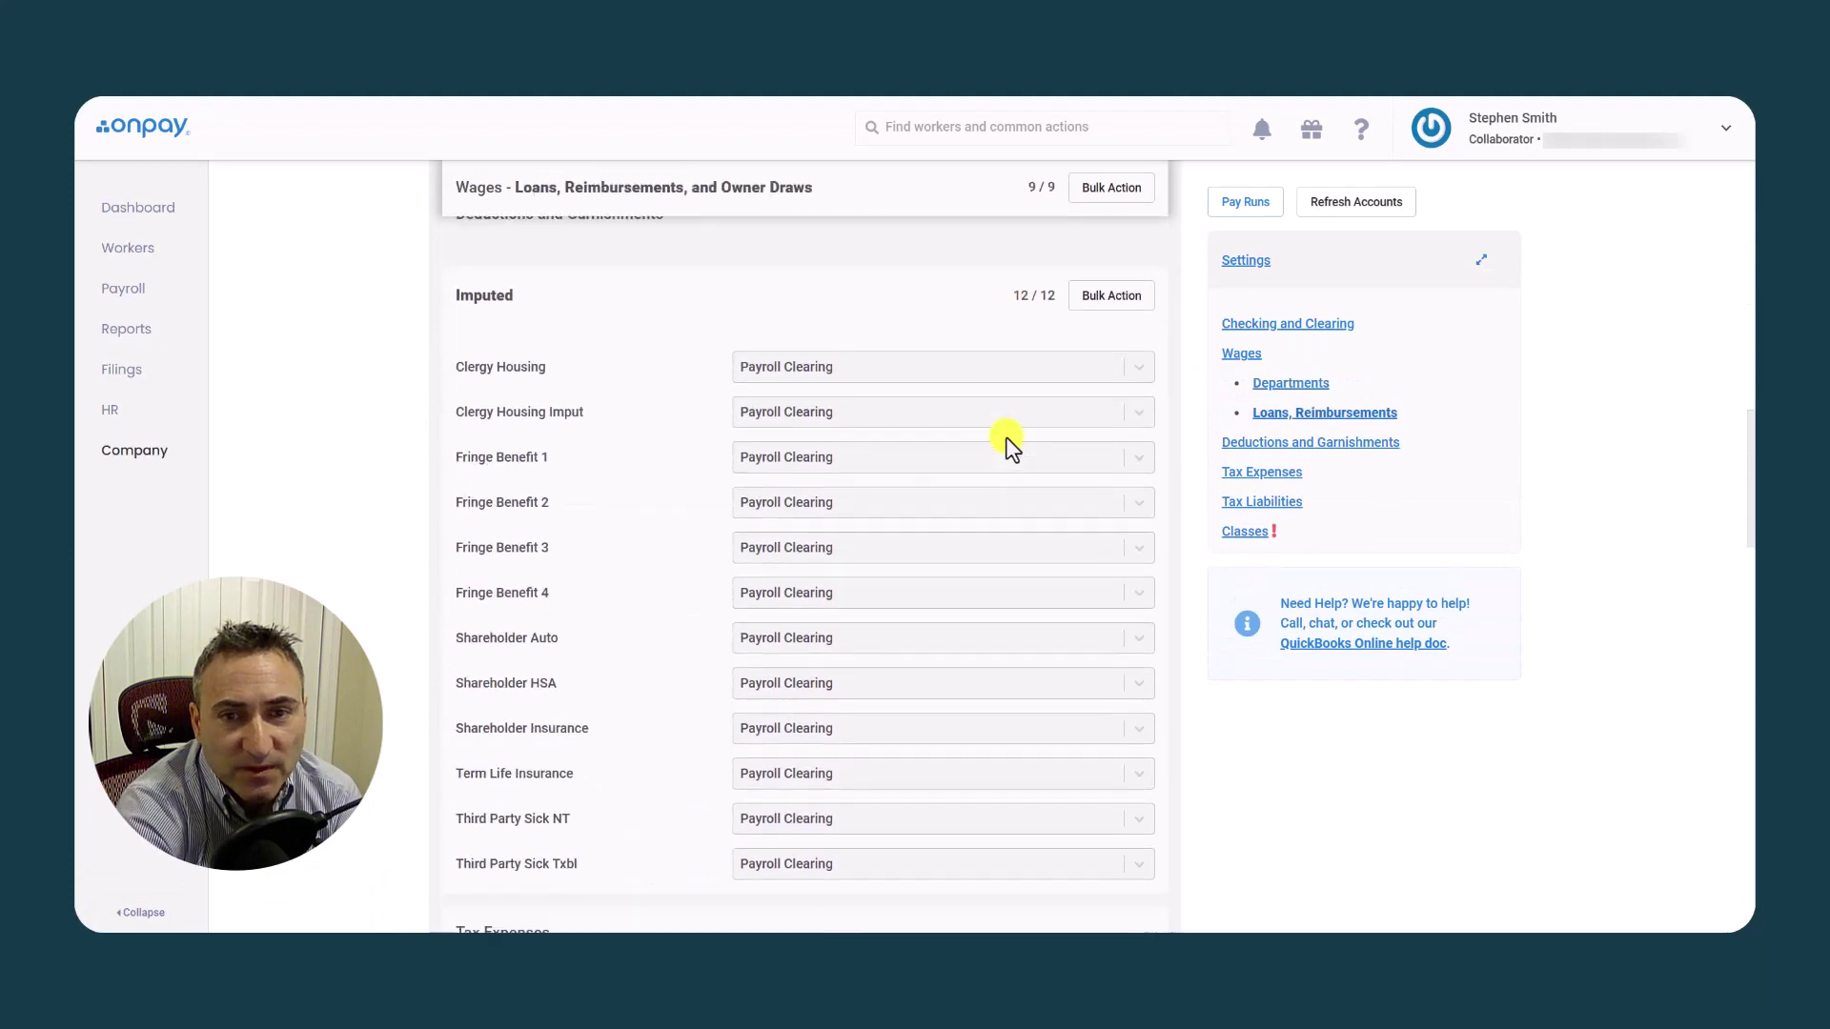
pyautogui.scroll(-7, 1004, 437)
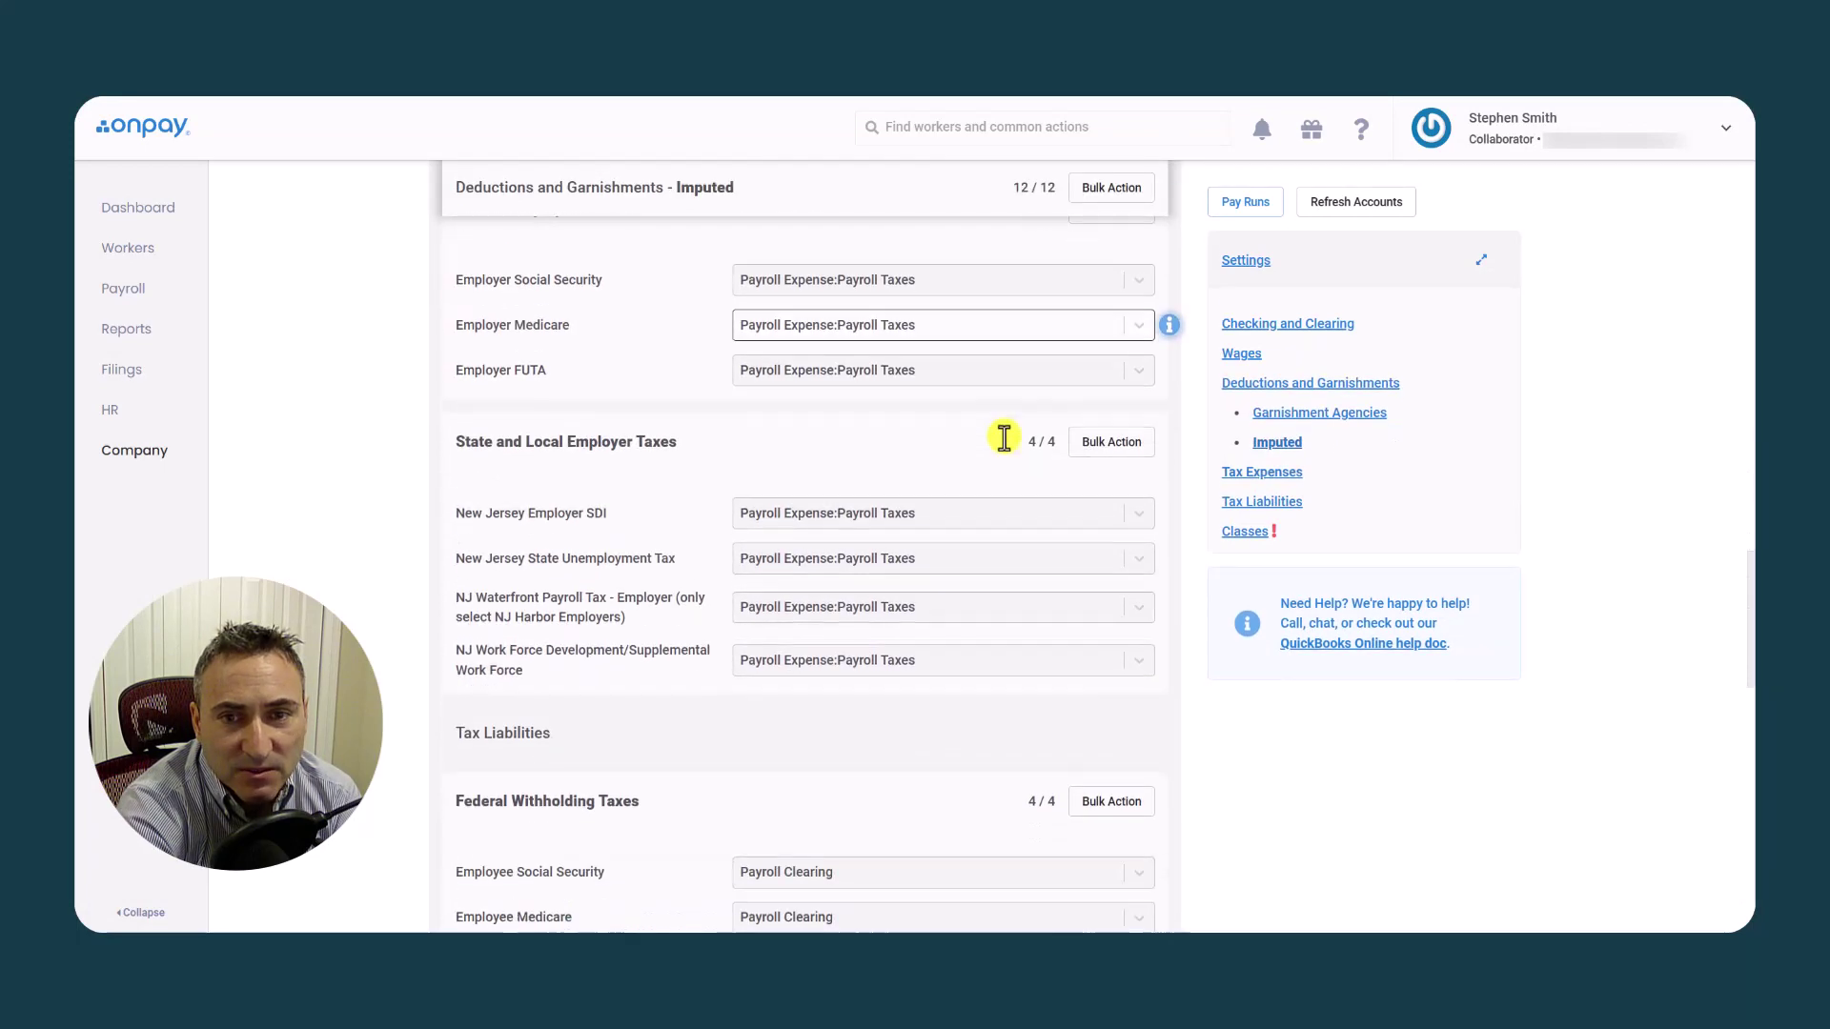
pyautogui.scroll(-6, 1026, 507)
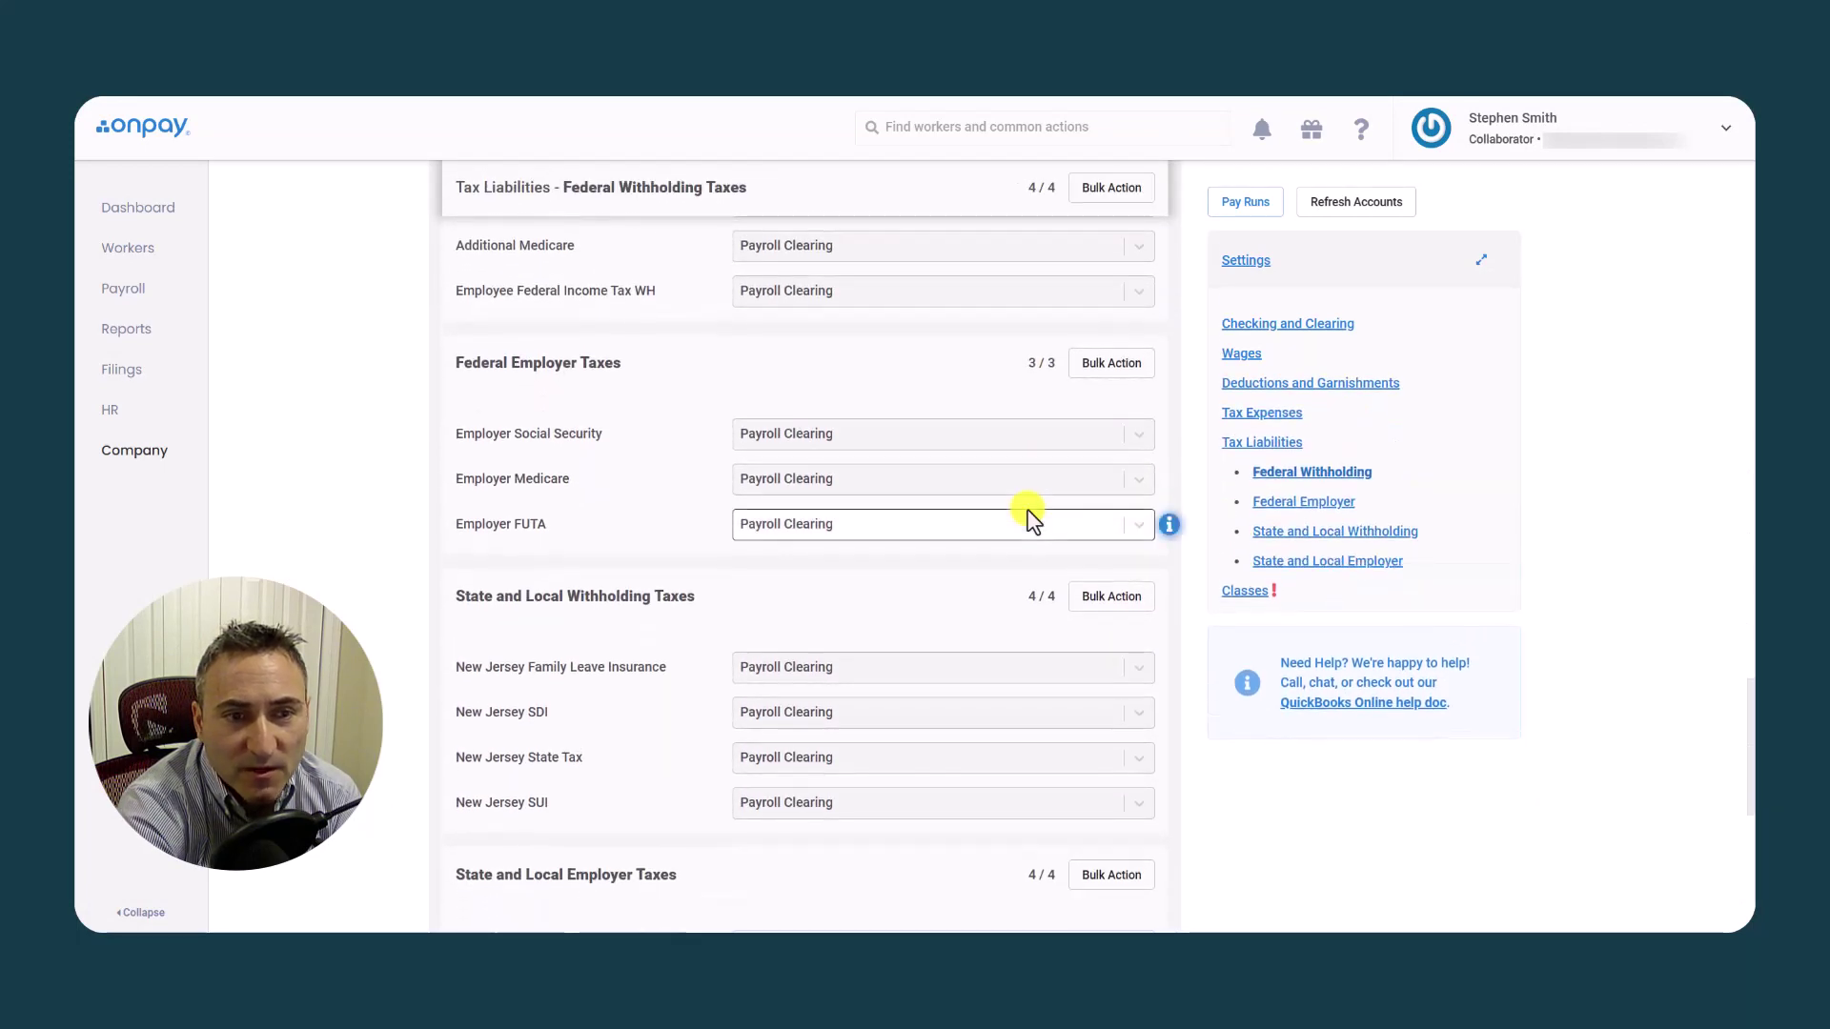
pyautogui.scroll(2, 972, 472)
pyautogui.scroll(19, 972, 472)
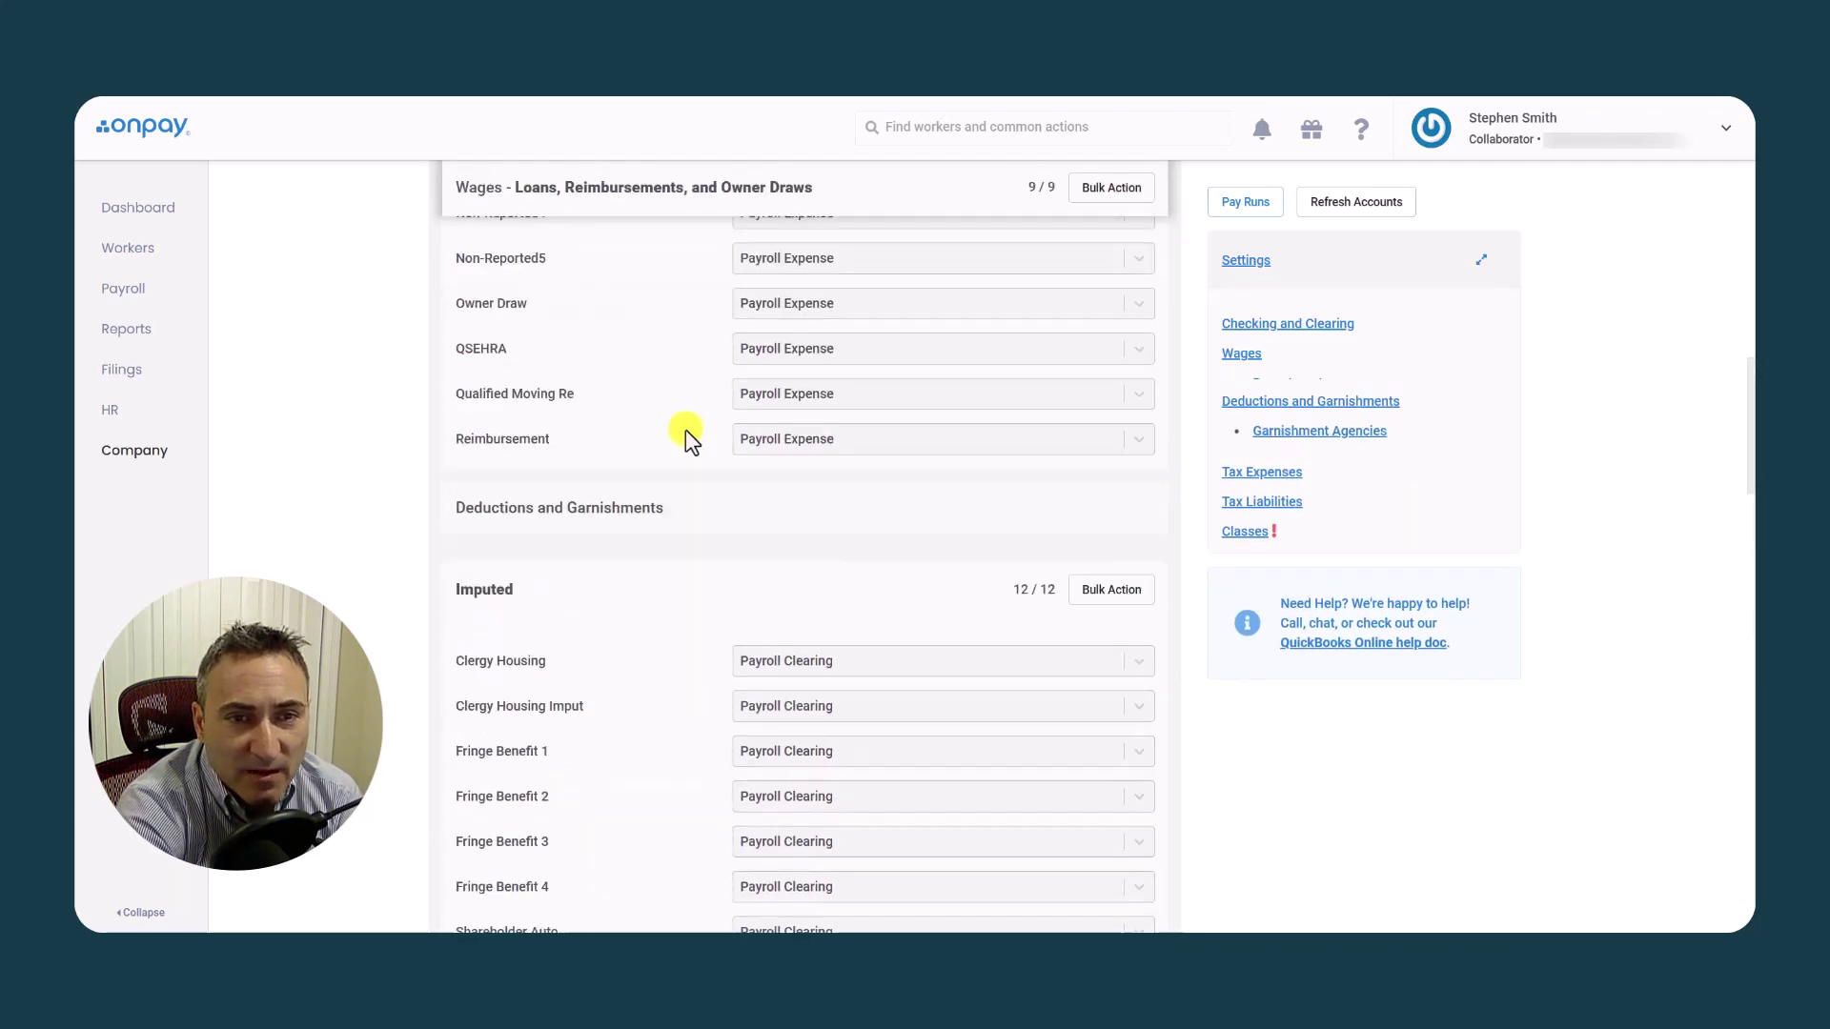
pyautogui.scroll(4, 696, 432)
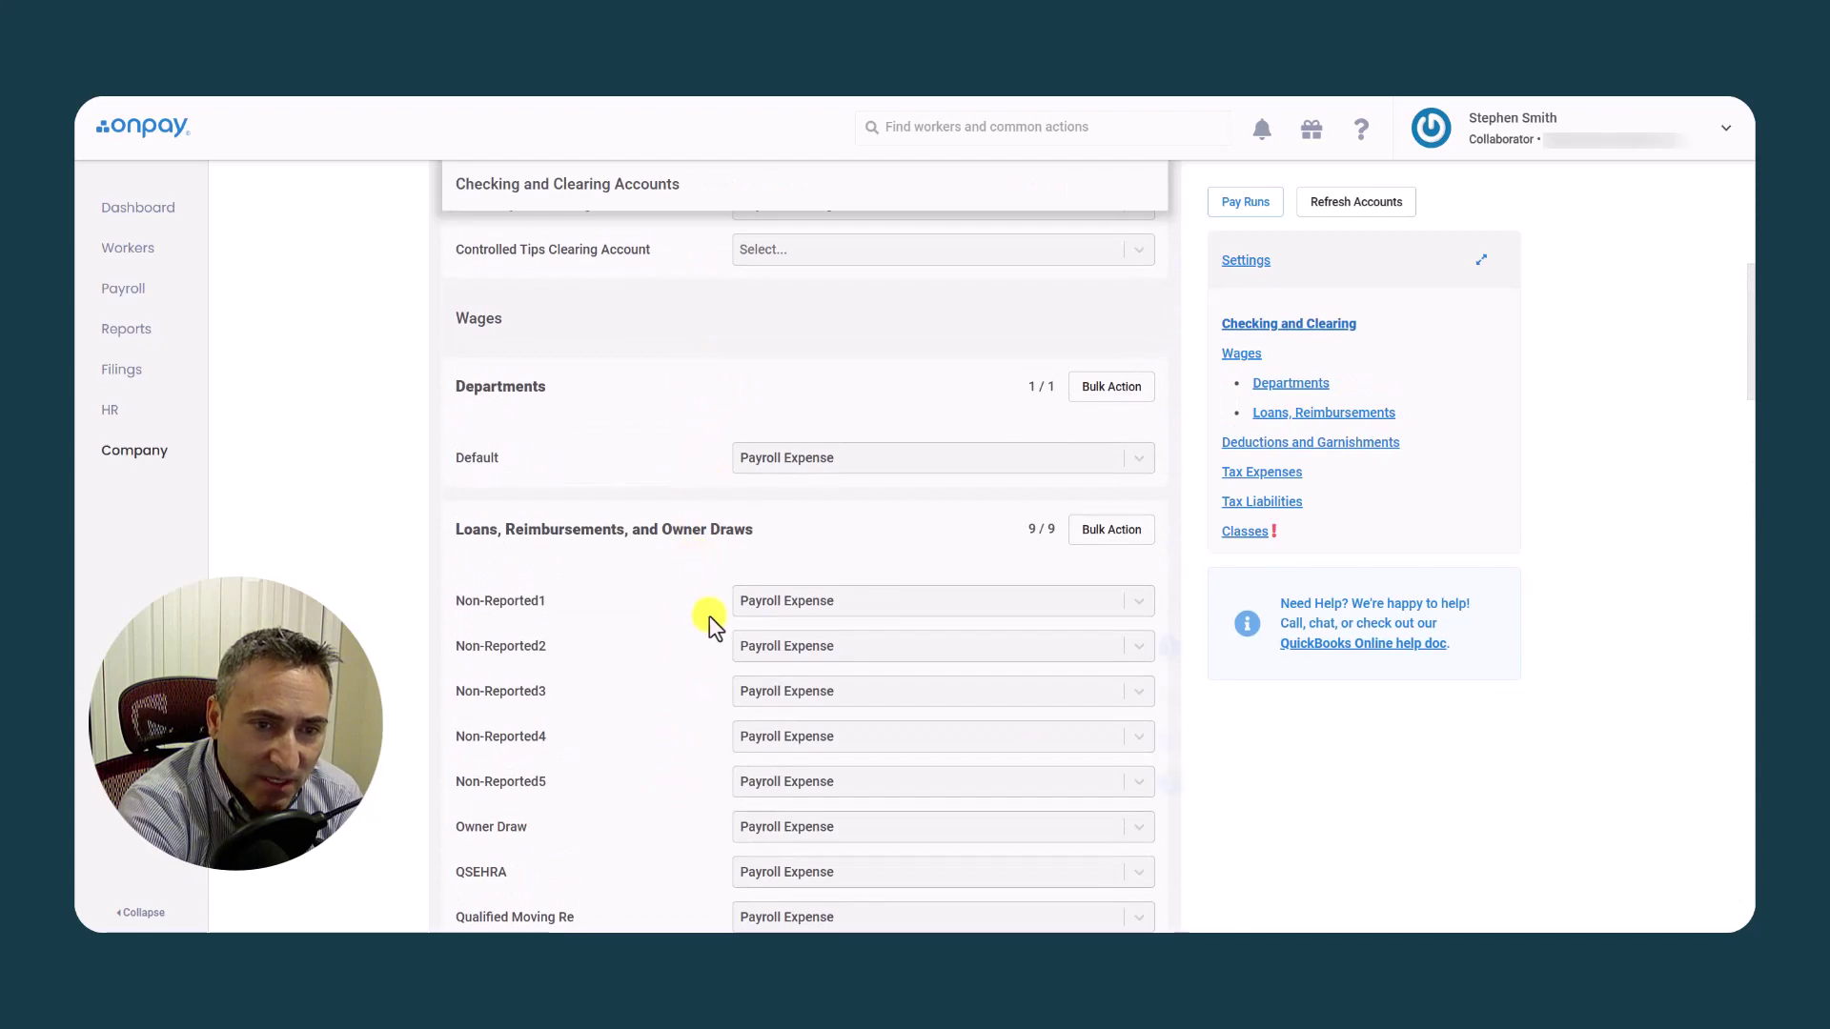
pyautogui.scroll(-15, 710, 616)
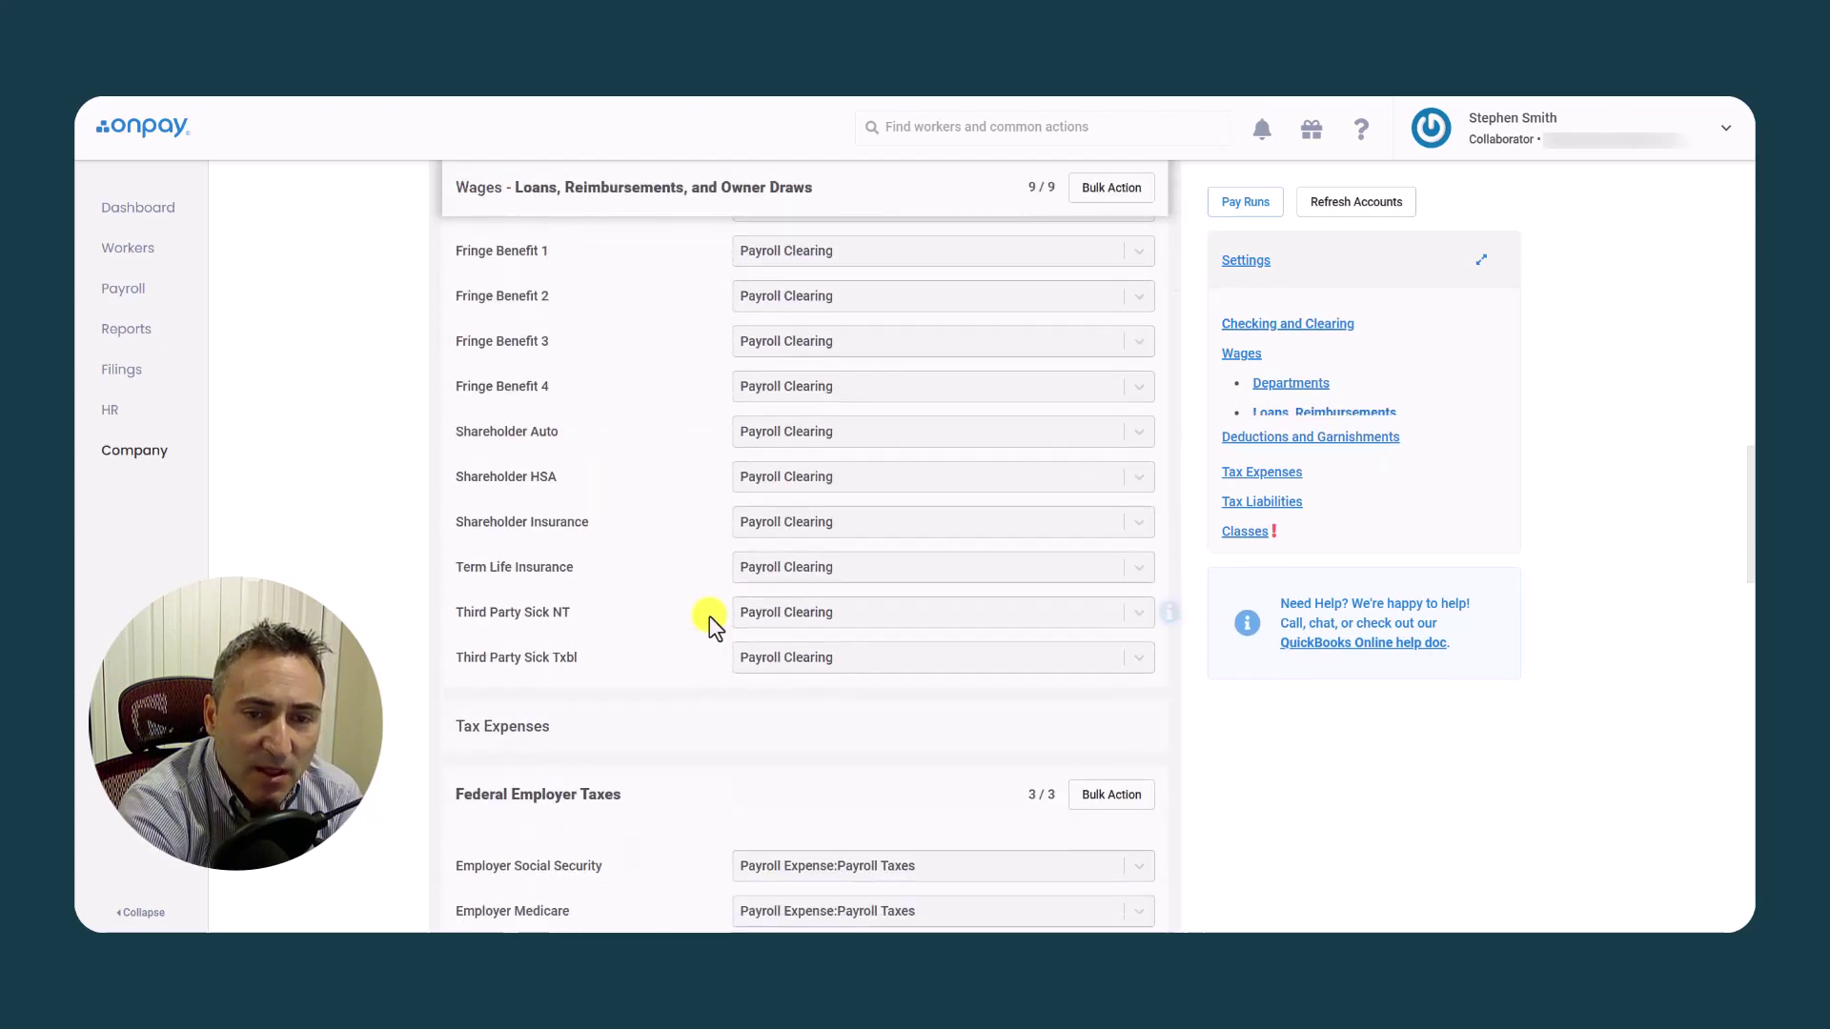
pyautogui.scroll(-15, 709, 615)
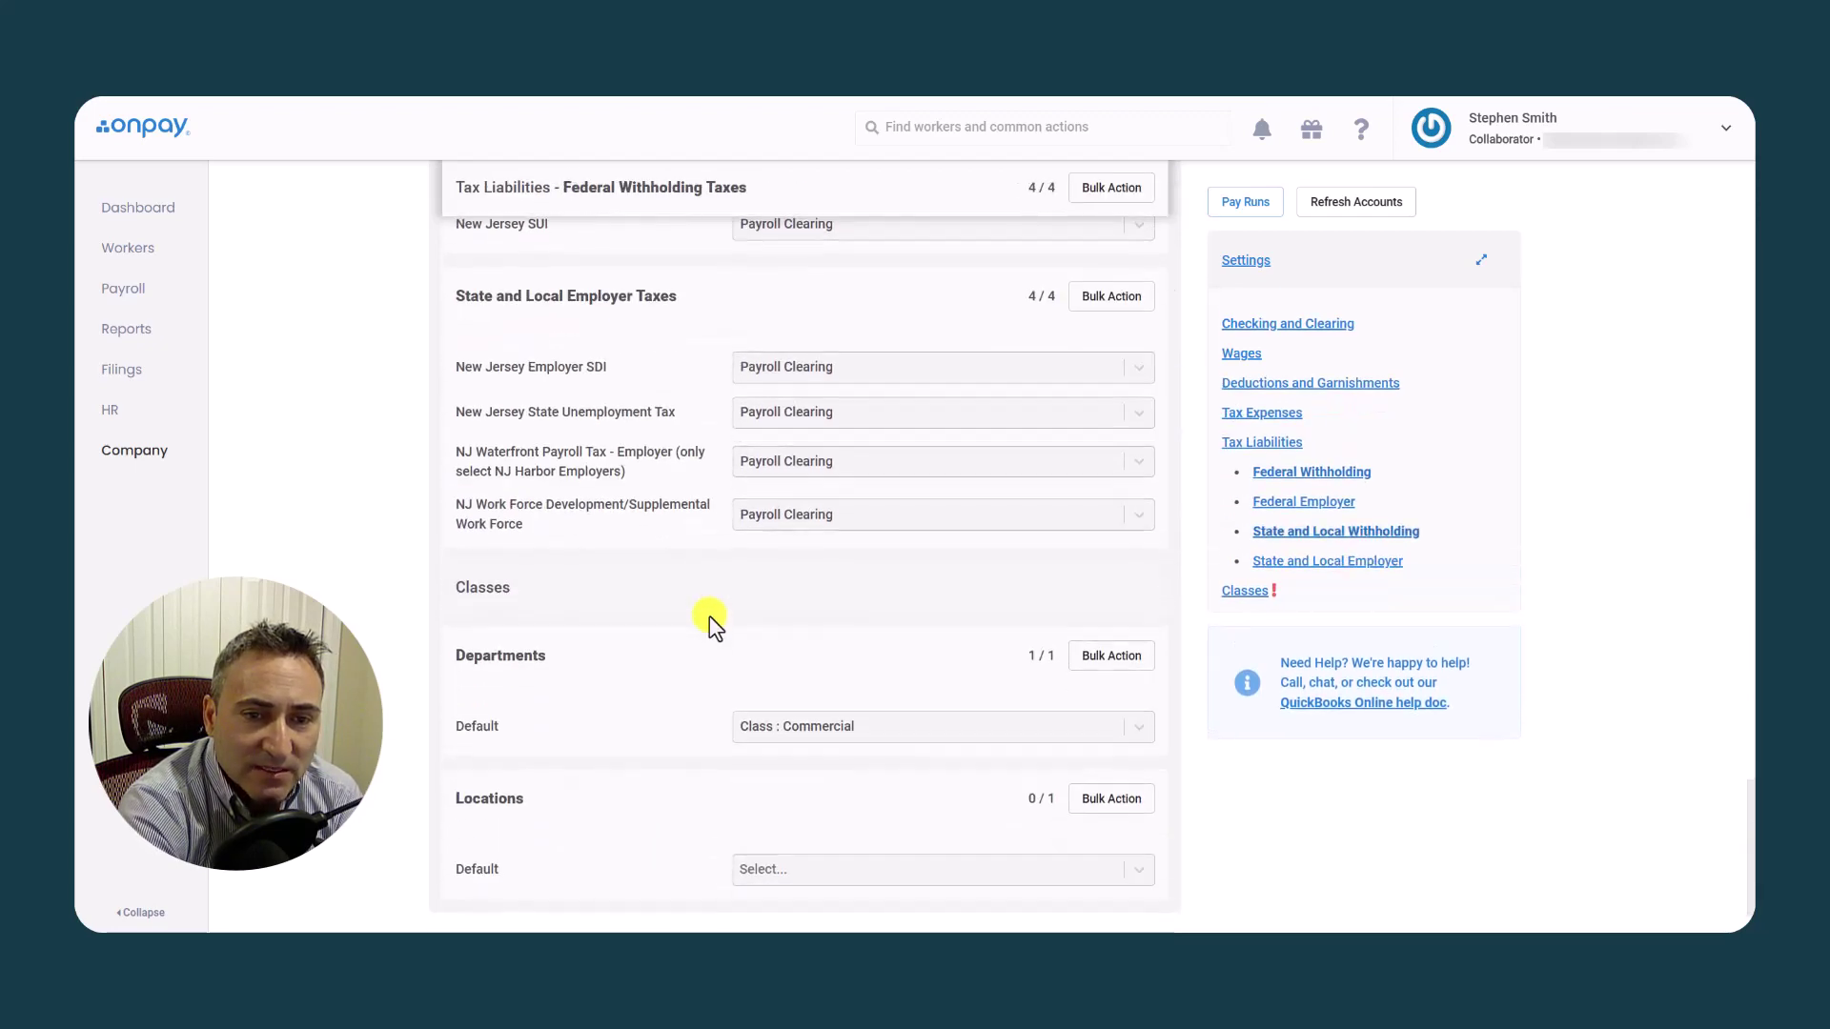
# - Check the class choices for the Departments default and the Locations default choices
pyautogui.click(919, 626)
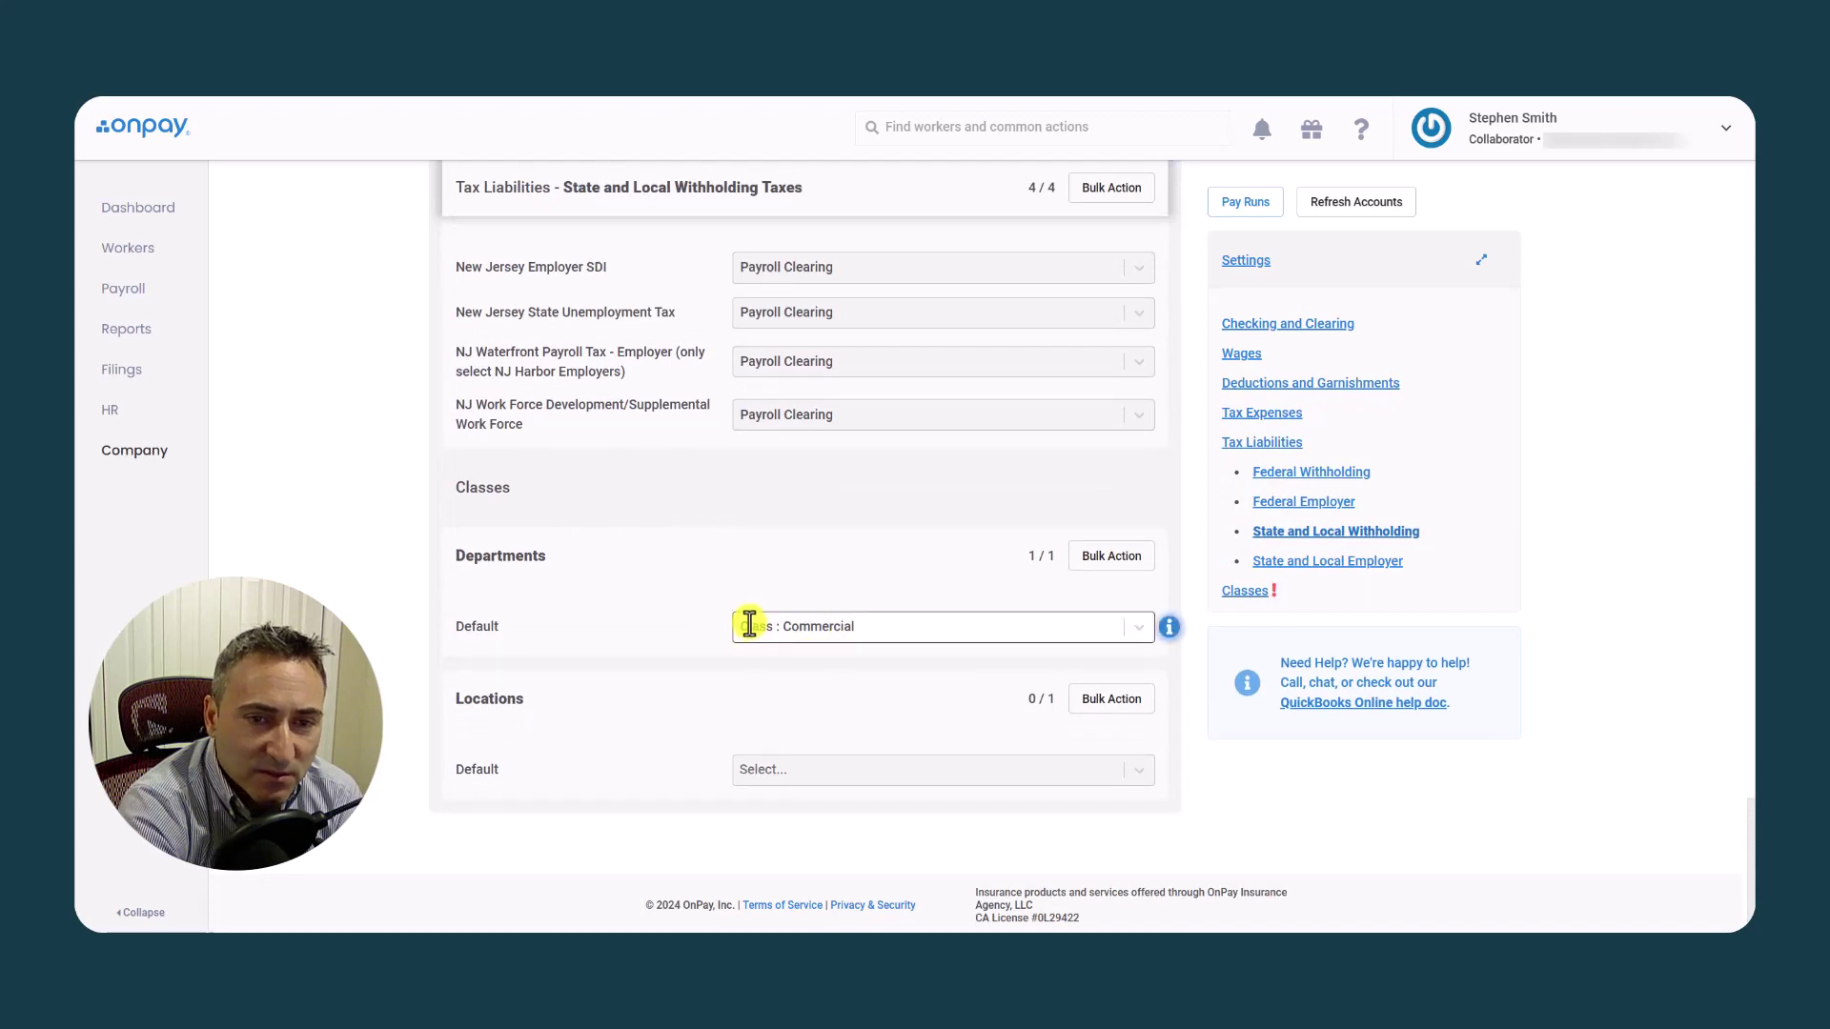
pyautogui.click(883, 626)
pyautogui.click(817, 764)
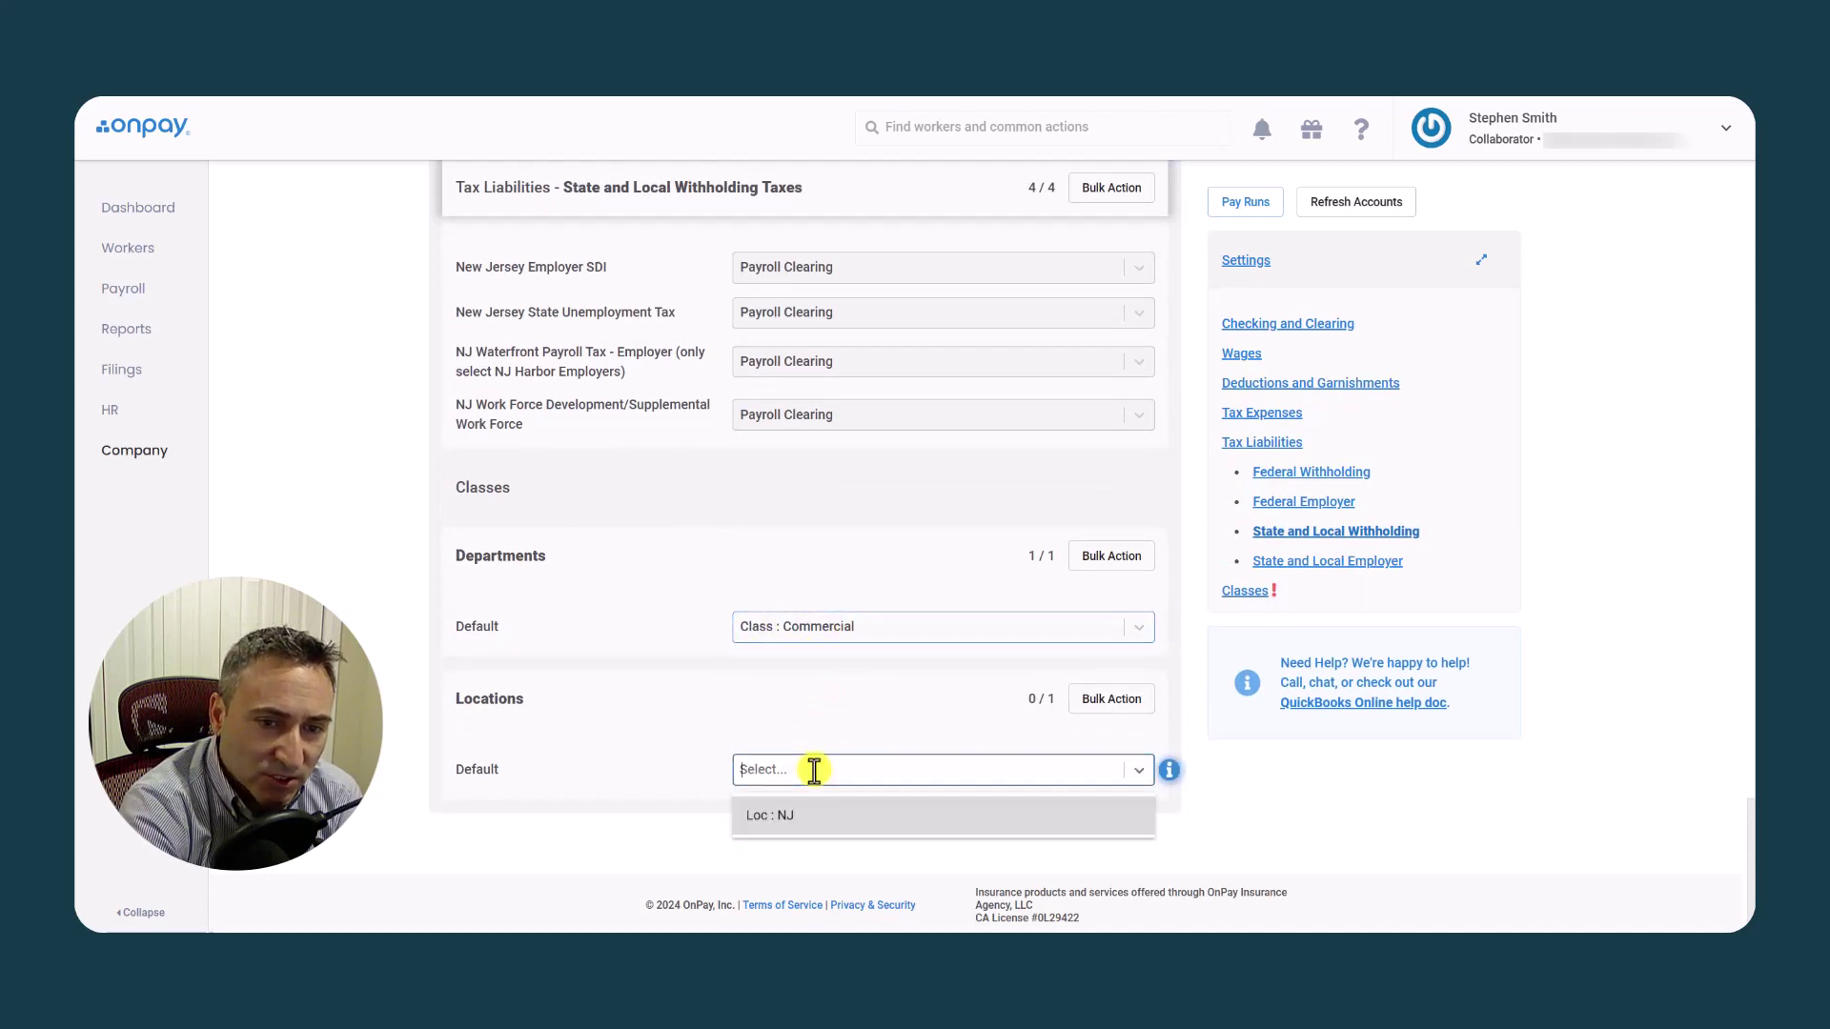